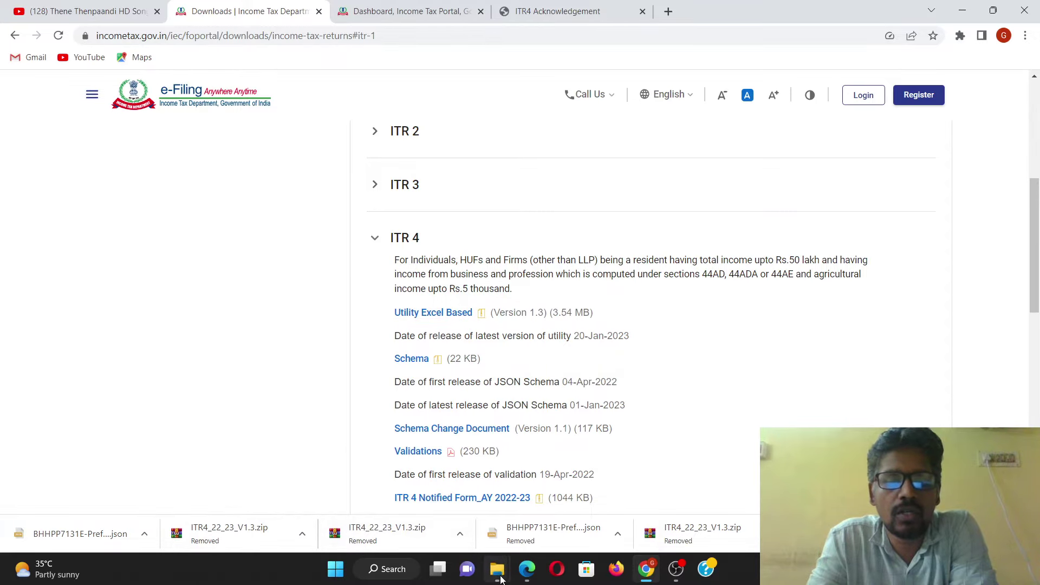
Step: Go to the extracted ITR4_22_23_V1.3 folder inside Videos > ITR U
mouse_move(497, 569)
click(469, 515)
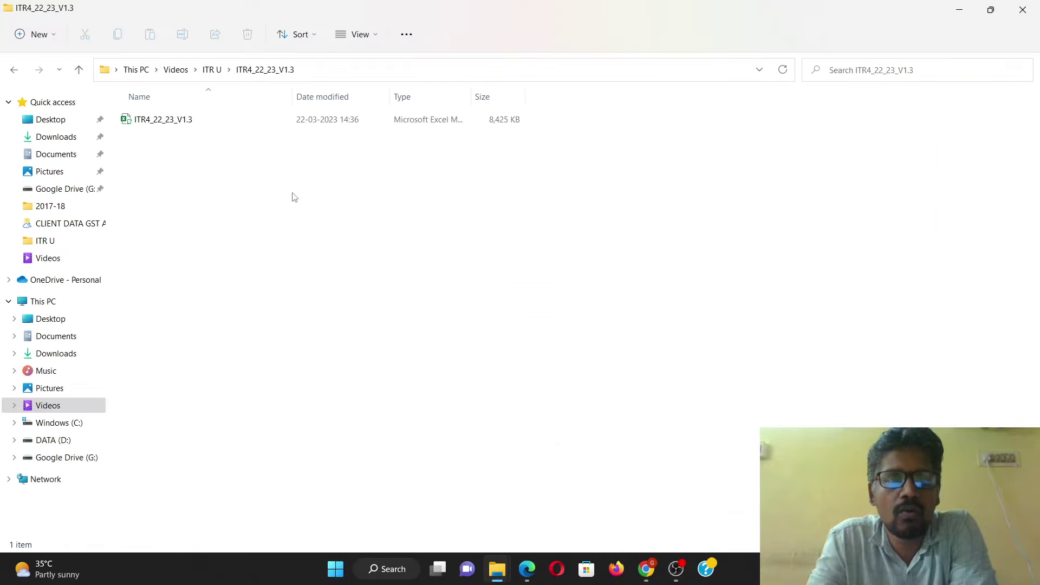
click(212, 70)
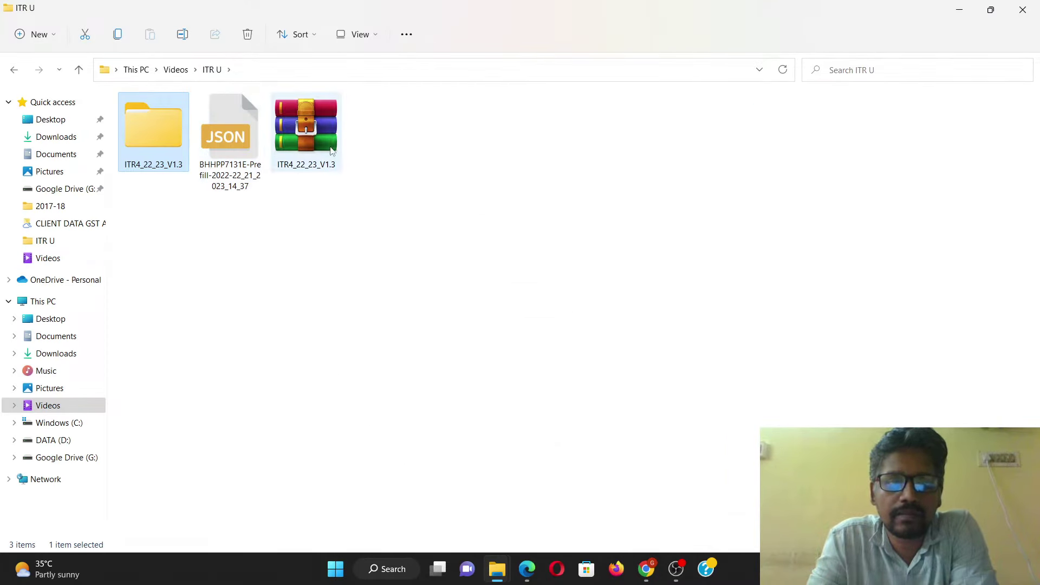
click(304, 128)
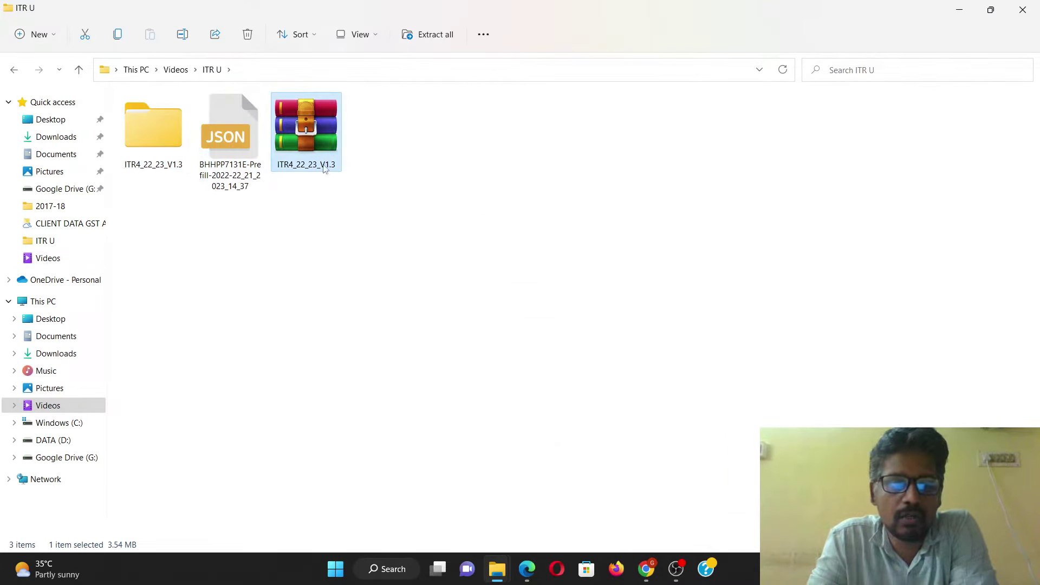
double_click(145, 131)
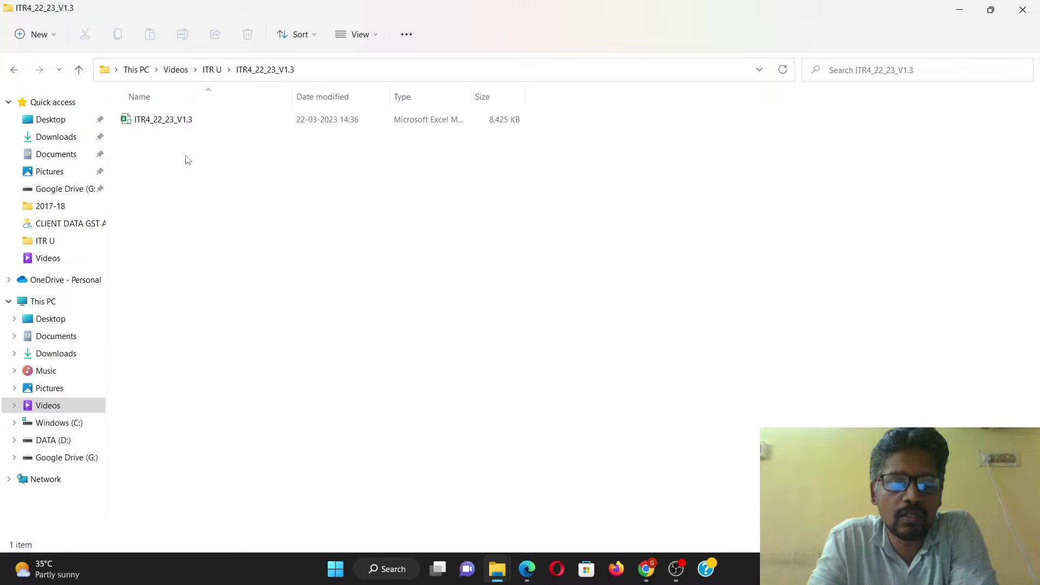
Step: Check the ITR4_22_23_V1.3 workbook's properties, then open it in Excel
click(185, 120)
right_click(184, 120)
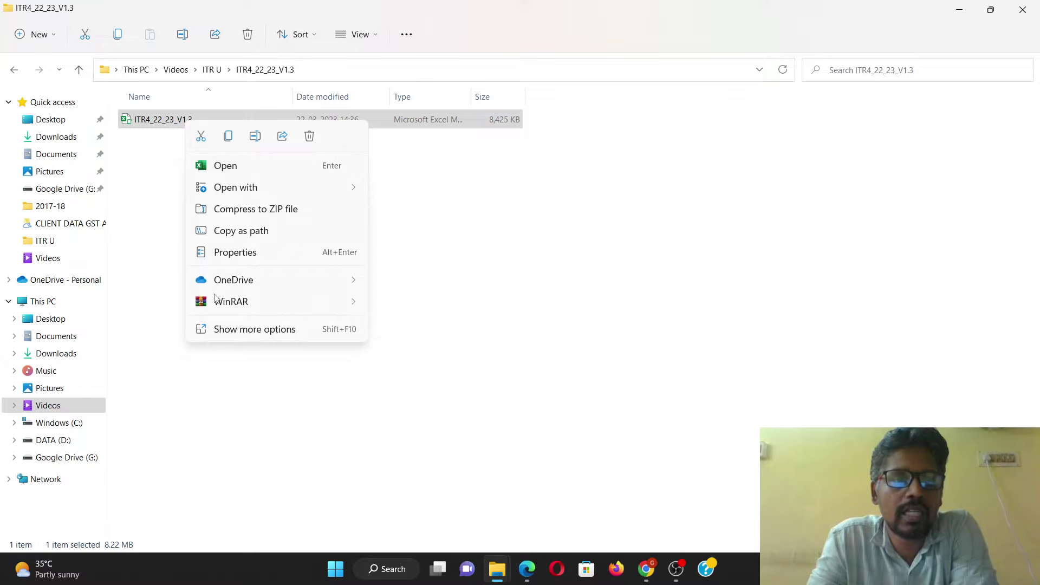
click(236, 252)
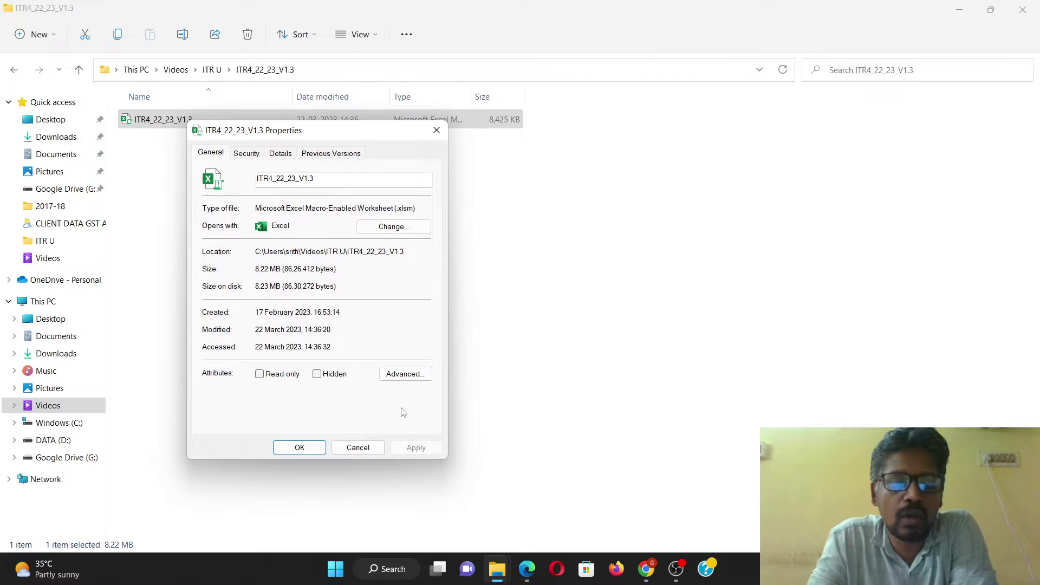
click(360, 450)
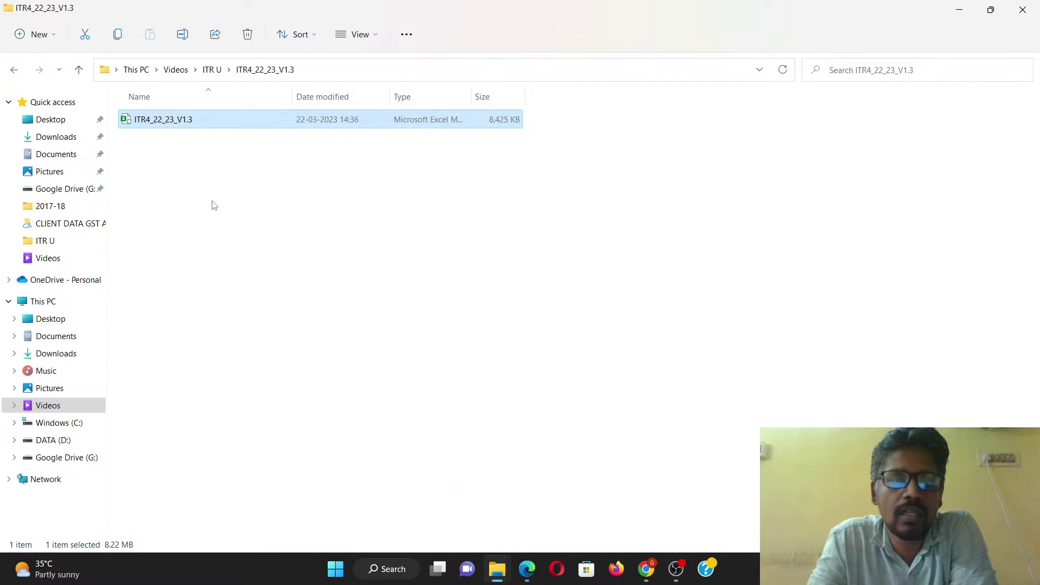
right_click(170, 121)
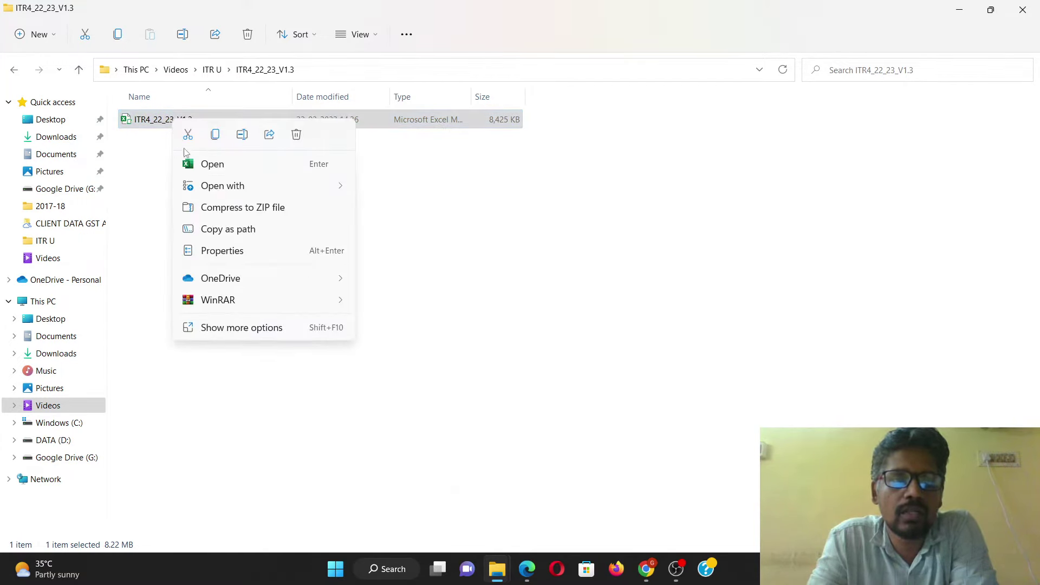
click(219, 169)
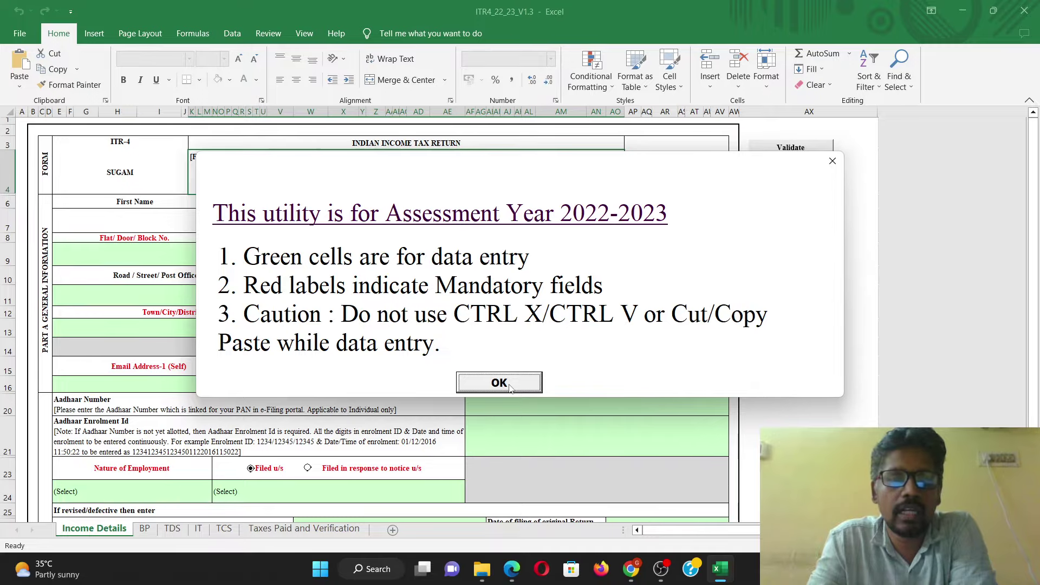
Step: Acknowledge the 'Assessment Year 2022-2023' notice with OK
click(499, 382)
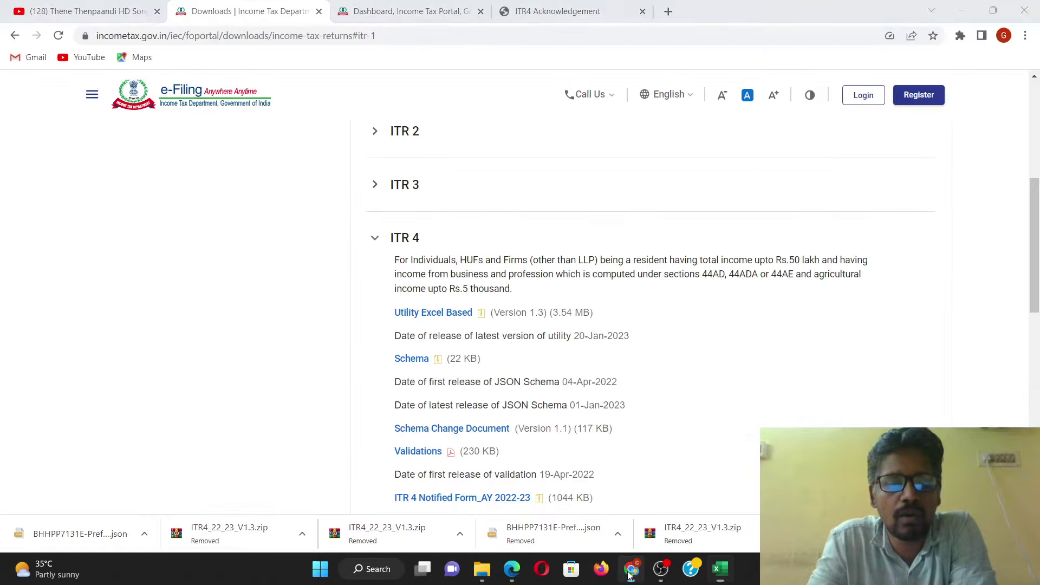
Step: On the e-Filing portal, open Download Pre-Filled Data and select AY 2022-23 (Current A.Y.)
click(630, 568)
click(411, 7)
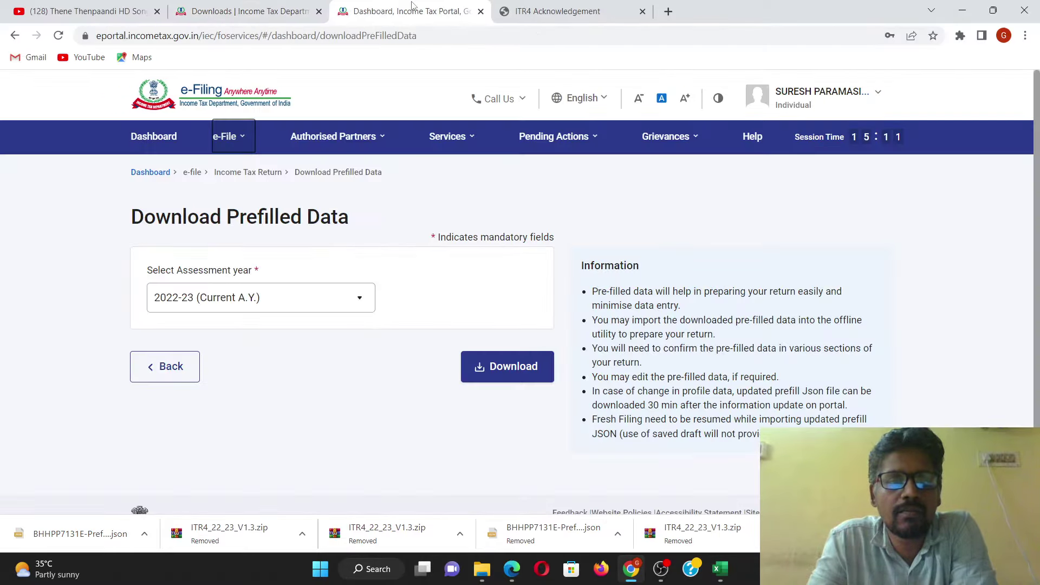
click(177, 136)
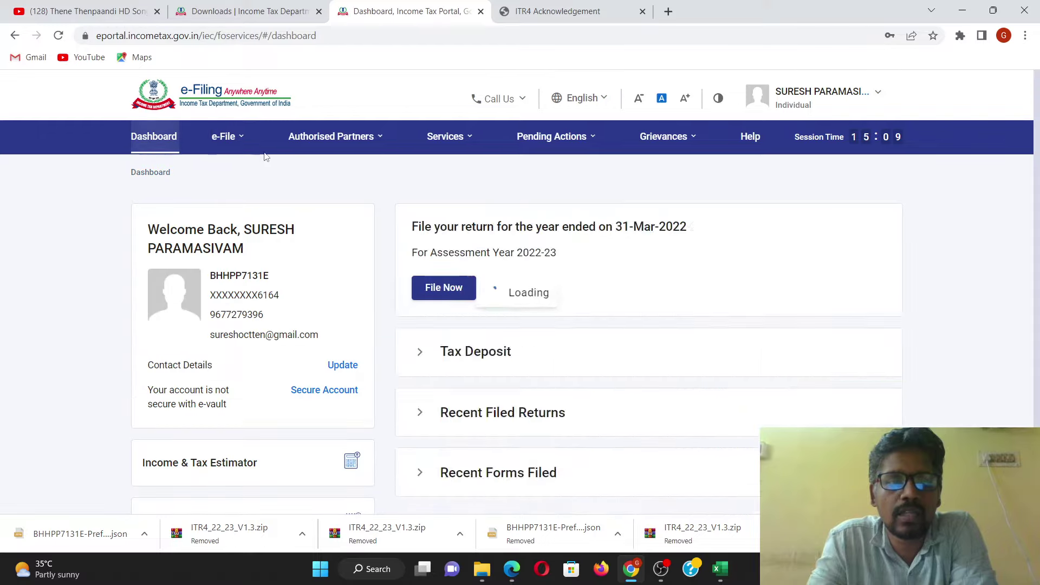
click(227, 138)
mouse_move(243, 166)
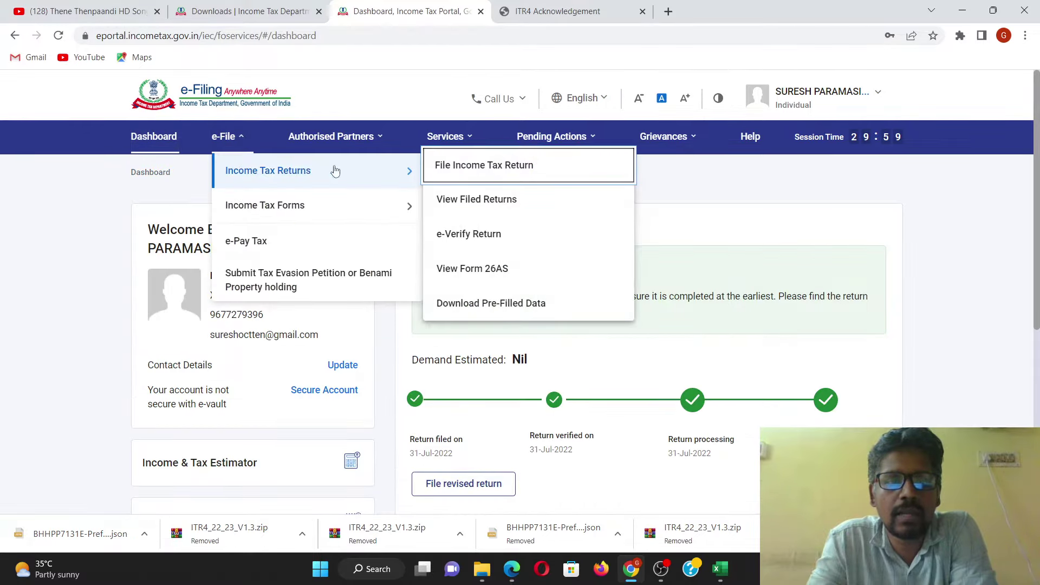
click(530, 309)
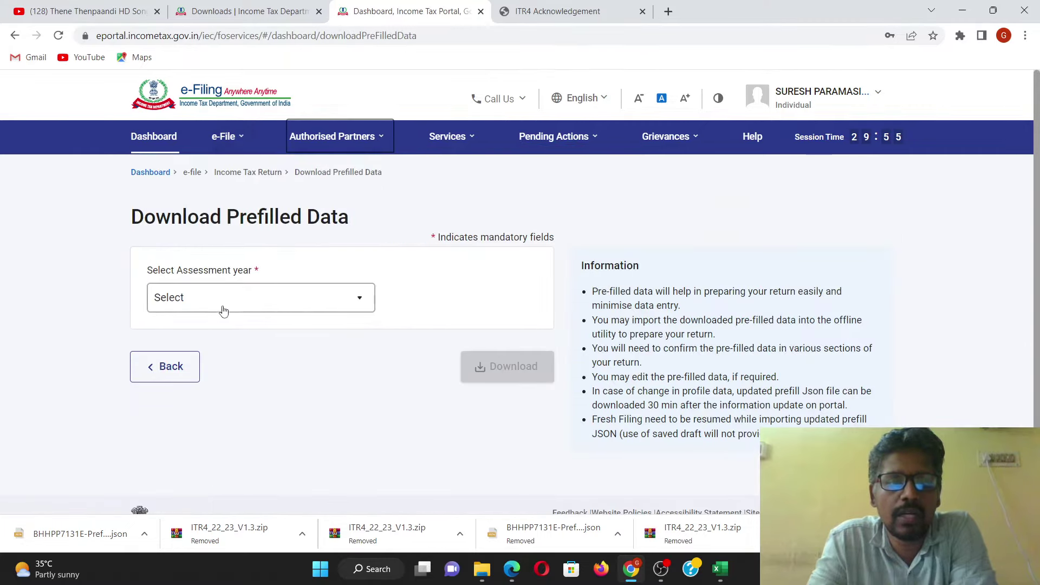
click(225, 299)
click(216, 361)
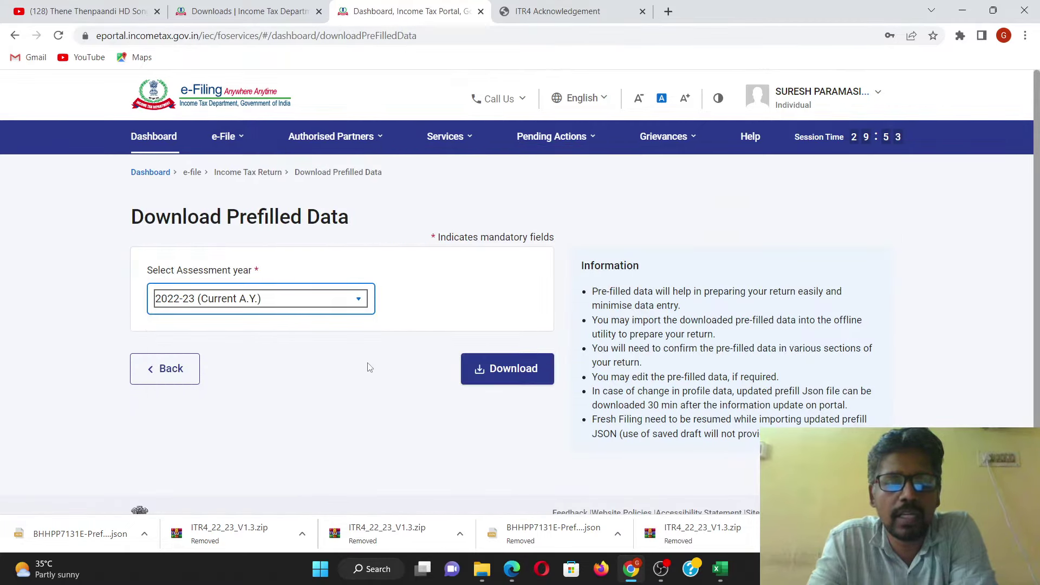
Step: Return to the ITR U folder in File Explorer
mouse_move(481, 566)
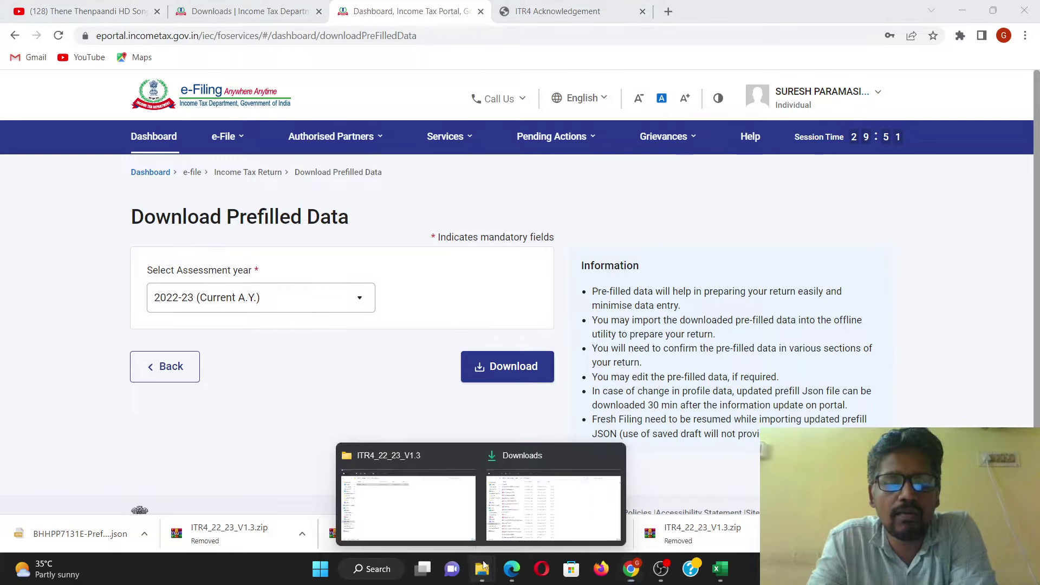
click(457, 508)
click(211, 70)
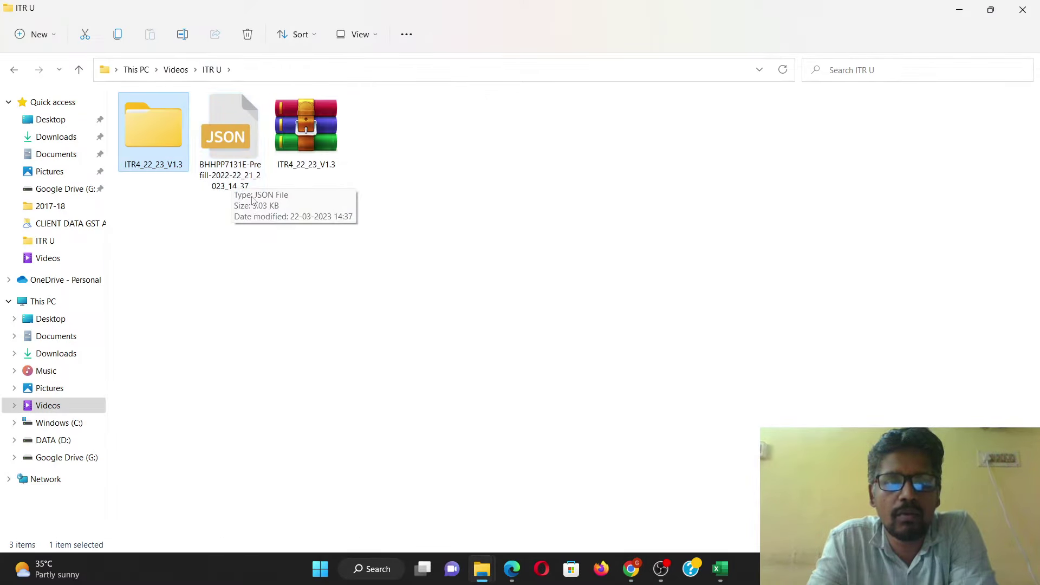
Step: Import the prefill JSON from Videos > ITR U into the utility via Import Prefill
click(719, 568)
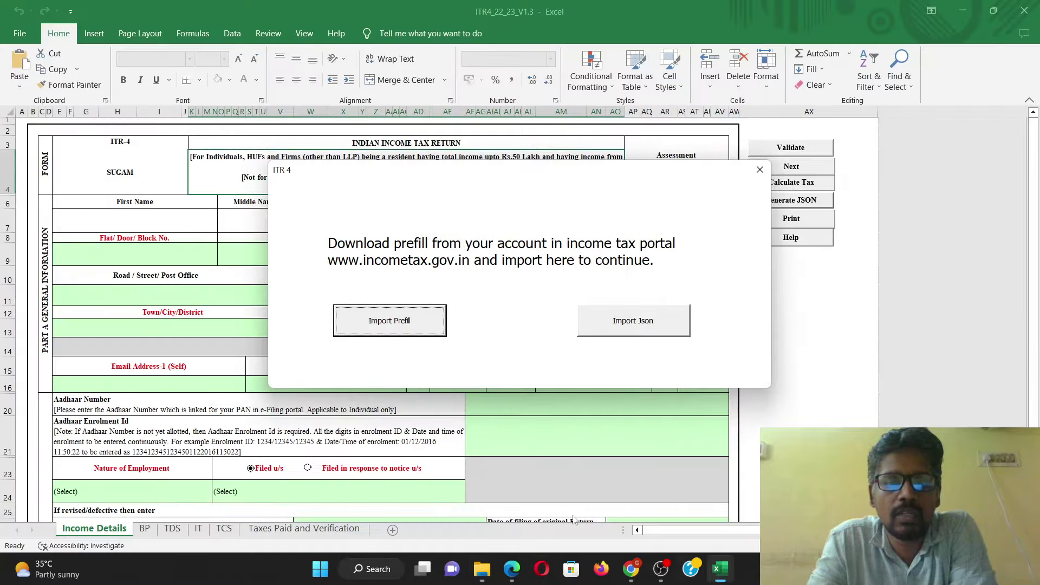
click(402, 322)
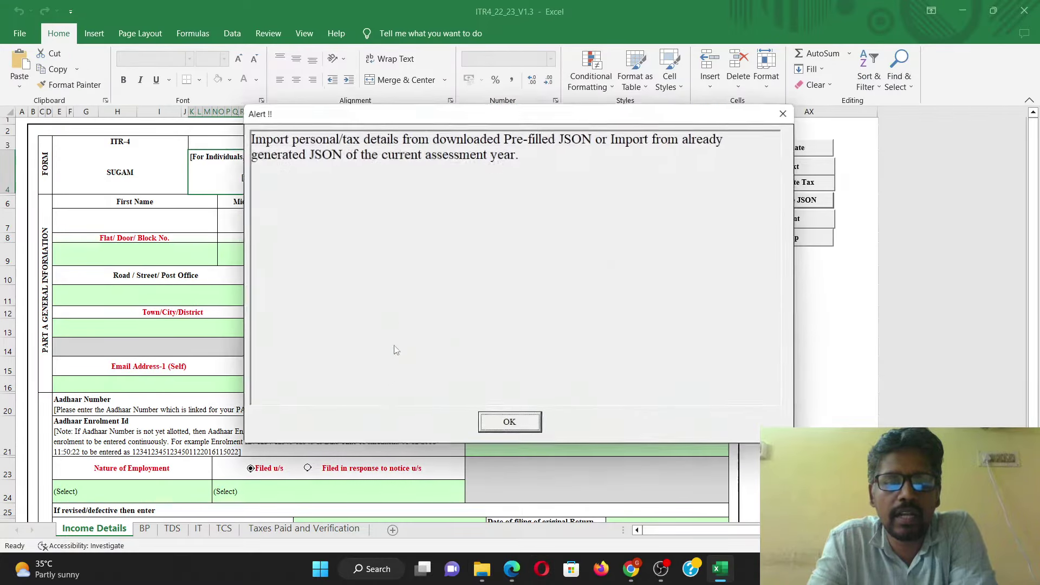
click(522, 427)
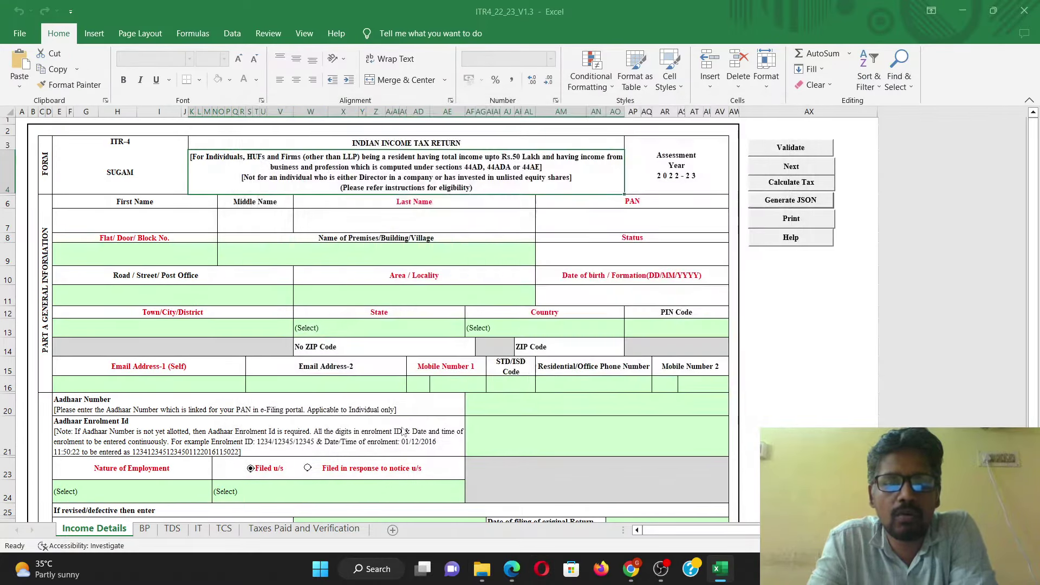
click(53, 195)
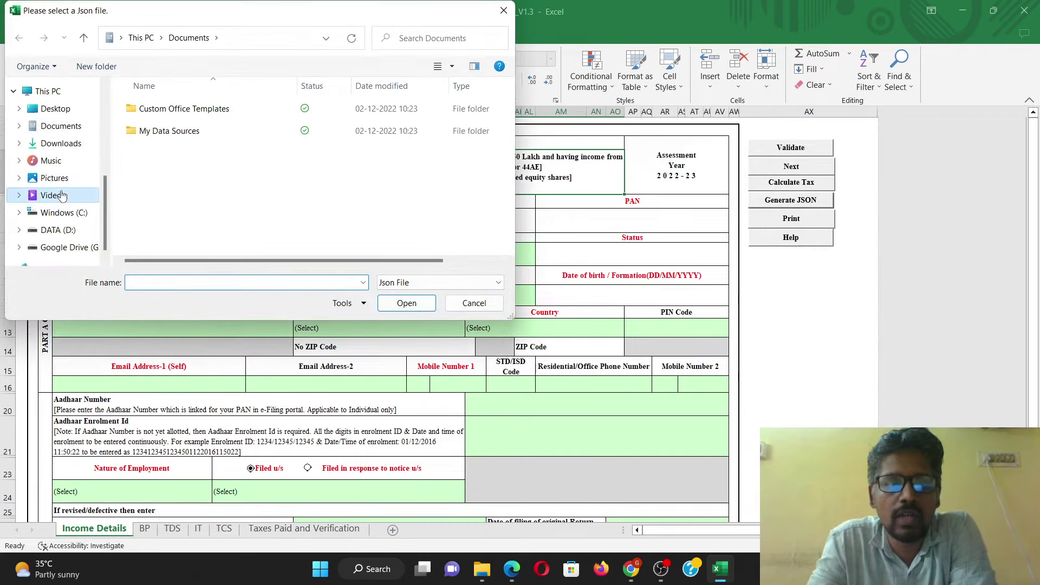
double_click(156, 244)
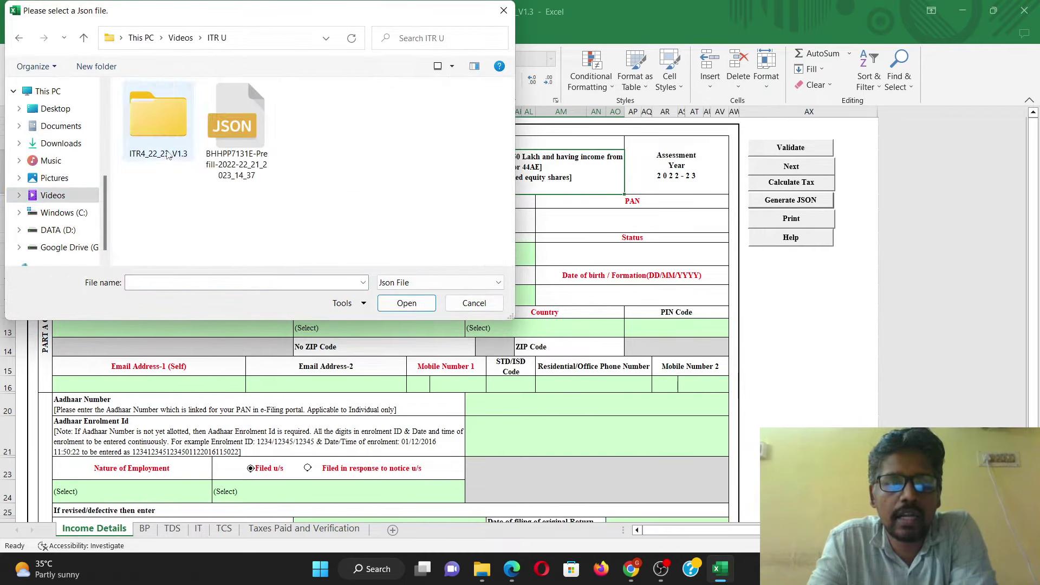
click(219, 131)
click(407, 303)
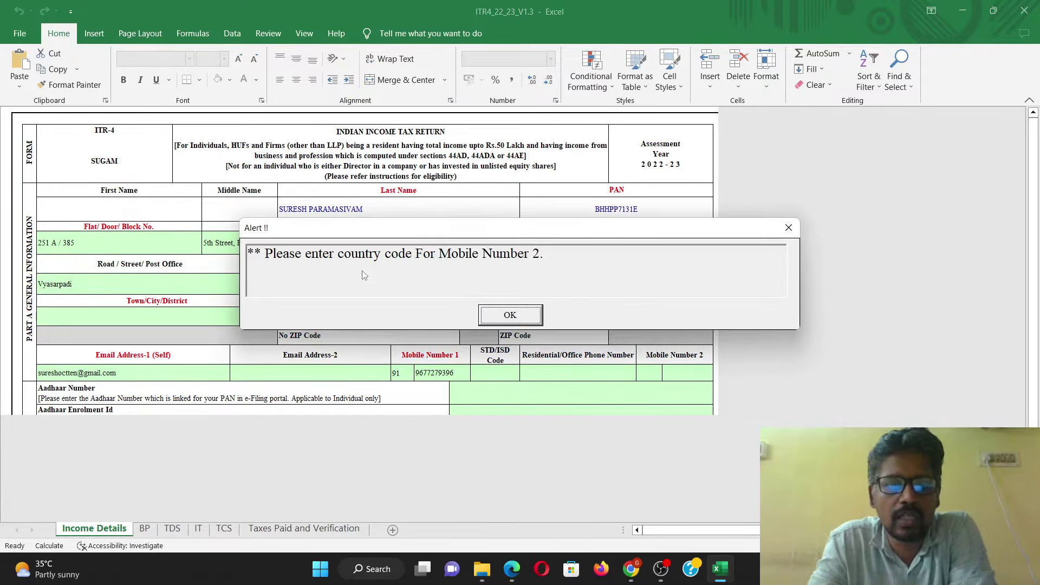
Step: Close the 'Please enter country code for Mobile Number 2' alert
key(Return)
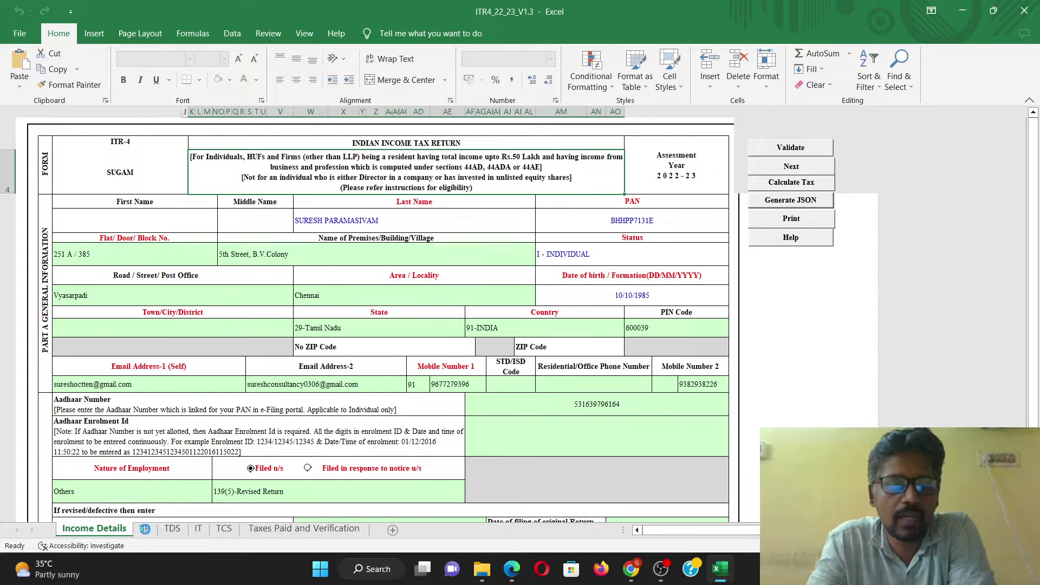
click(366, 531)
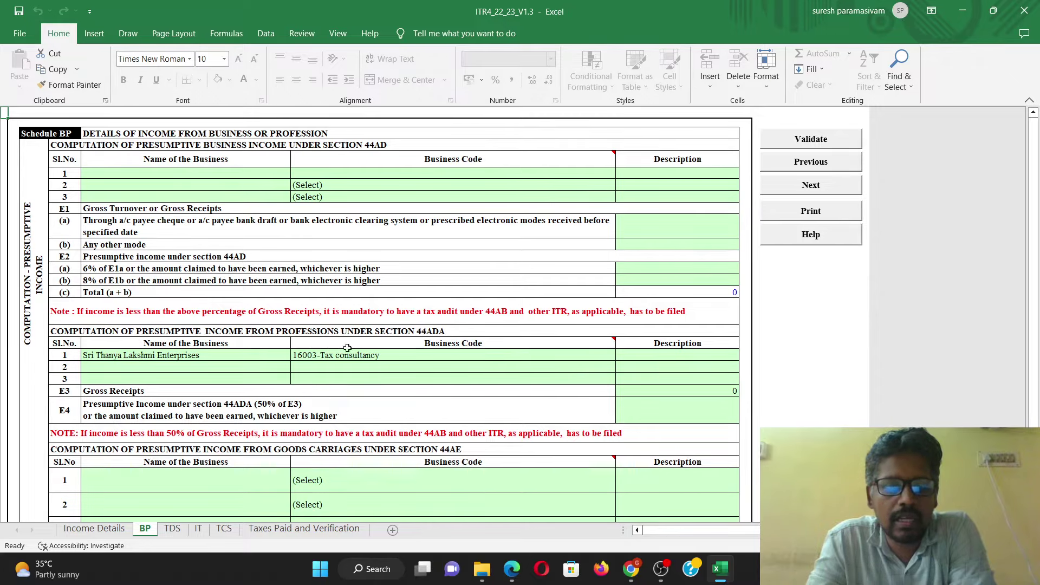
click(115, 529)
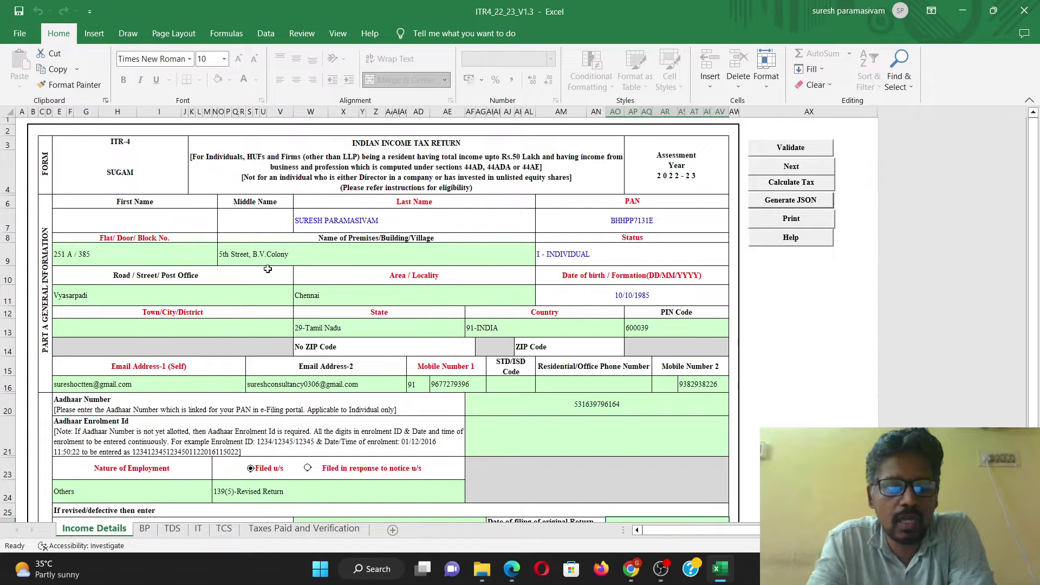
Step: Keep Nature of Employment as Others and change Filed u/s from 139(5)-Revised Return to 139(8A)
scroll(609, 309, down, 3)
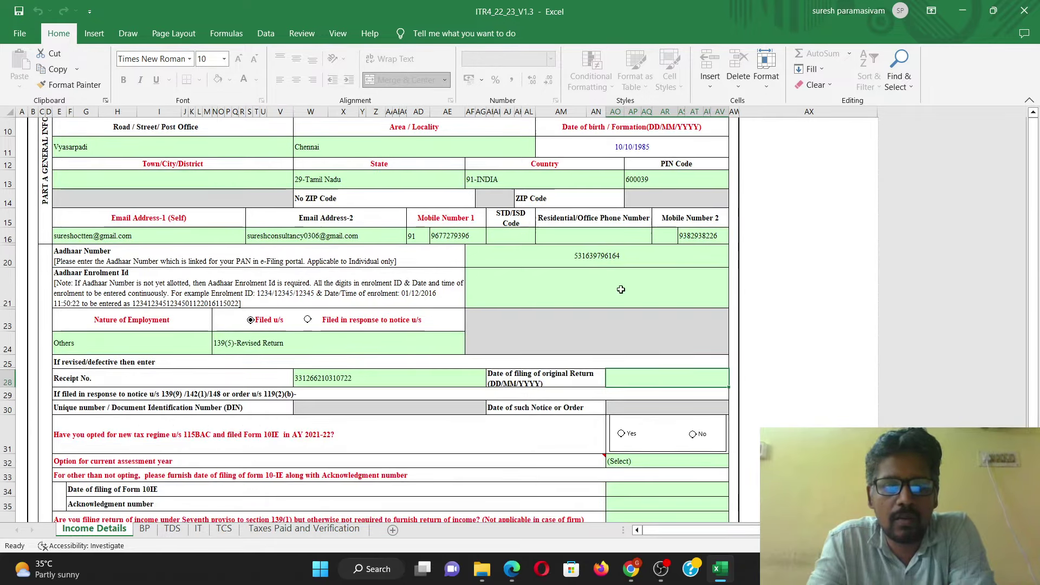
scroll(467, 305, down, 1)
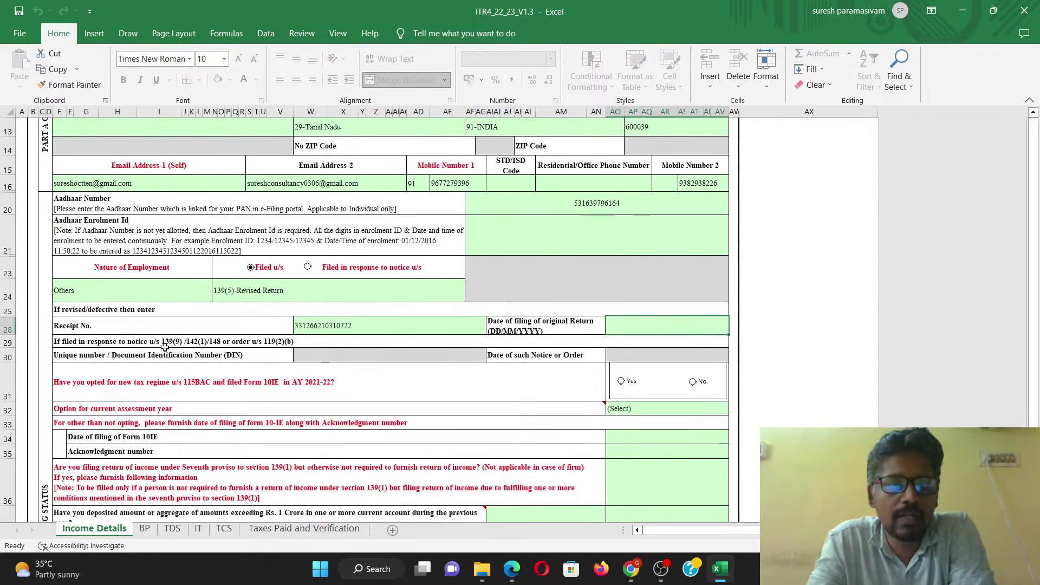
click(184, 293)
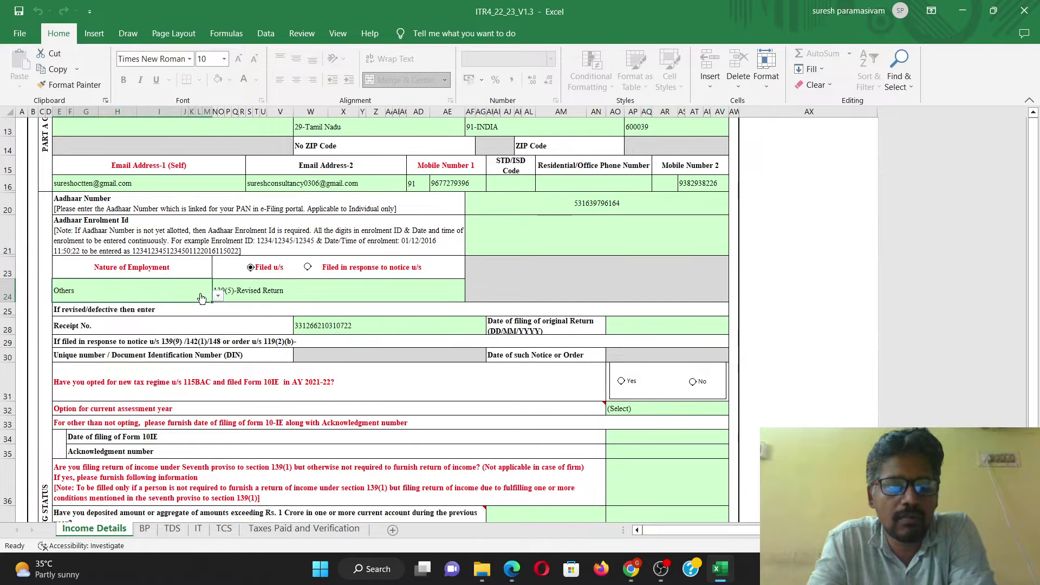
click(217, 296)
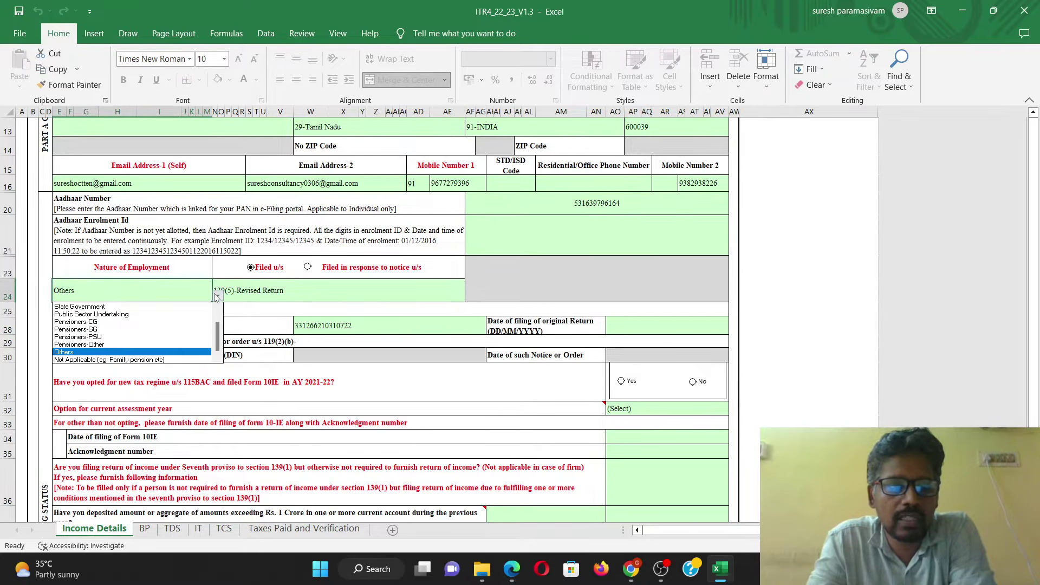
click(216, 296)
click(319, 290)
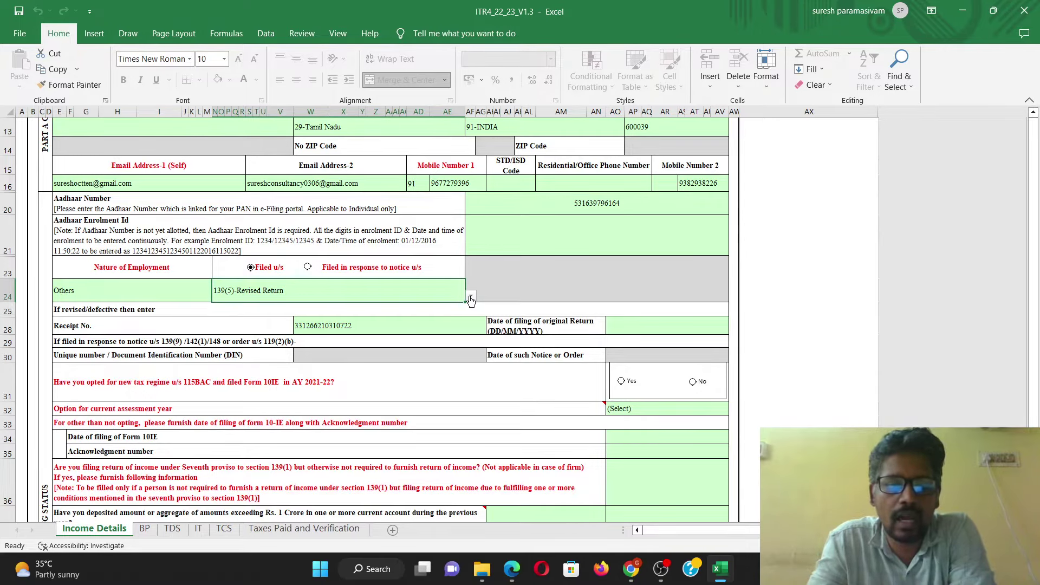
click(470, 298)
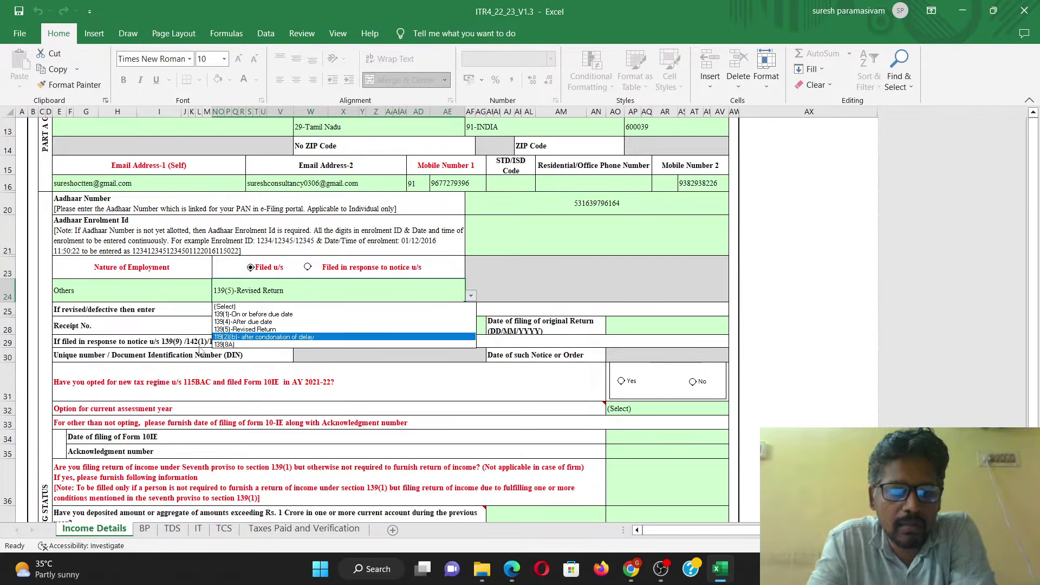
click(230, 345)
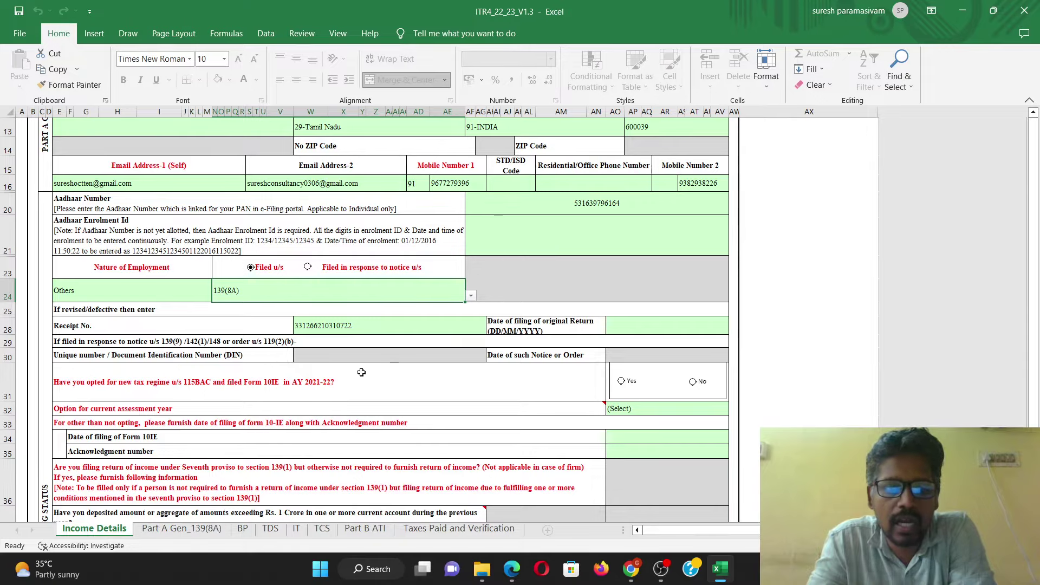
Step: Delete the original return's number from the Receipt No. cell in row 28
scroll(382, 370, down, 2)
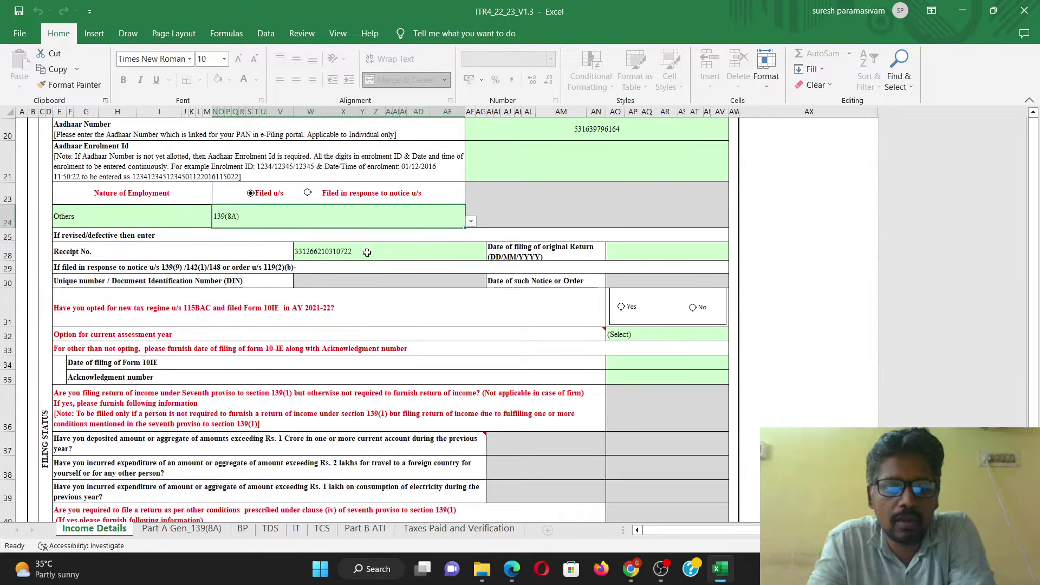
click(396, 248)
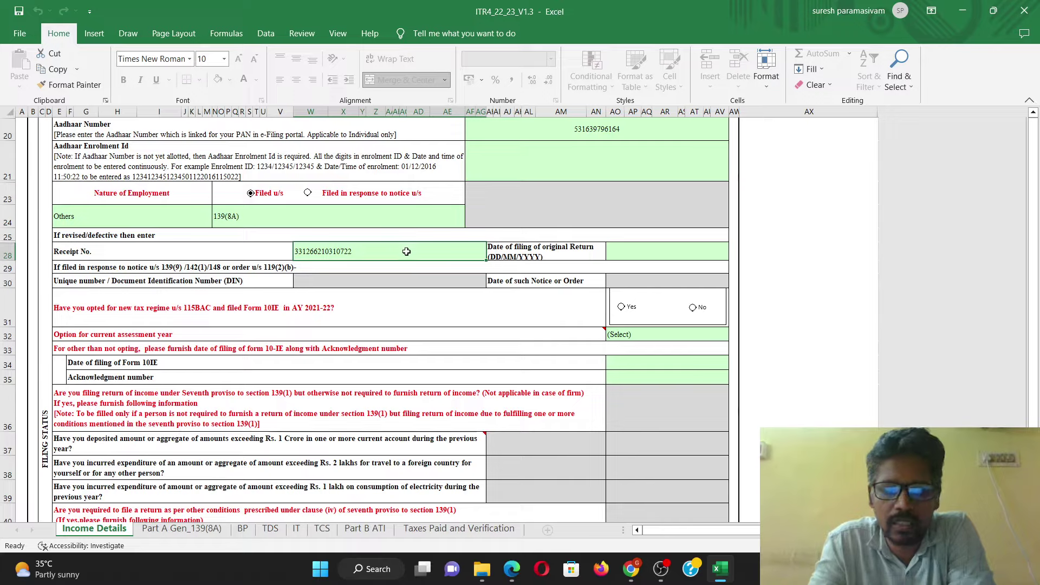
key(Delete)
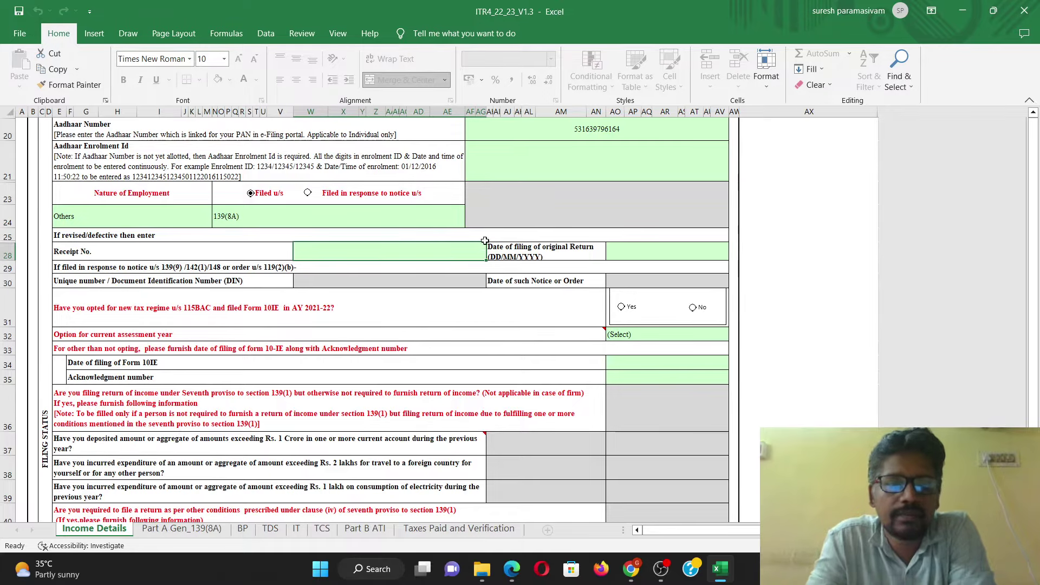
scroll(351, 244, down, 1)
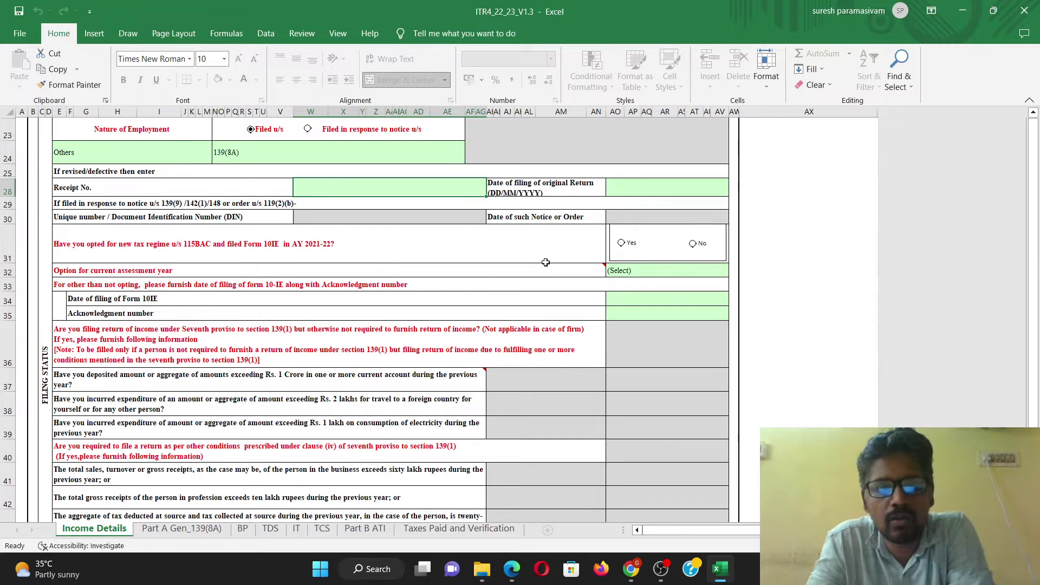
Step: Answer No for the AY 2021-22 new regime and choose Not opting for the current year, confirming both
click(691, 244)
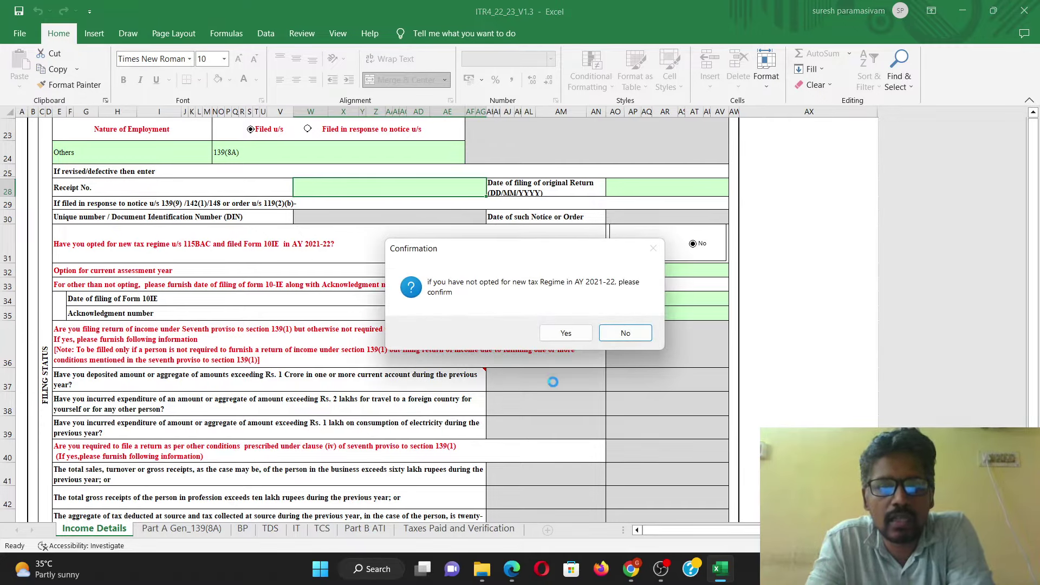
click(566, 338)
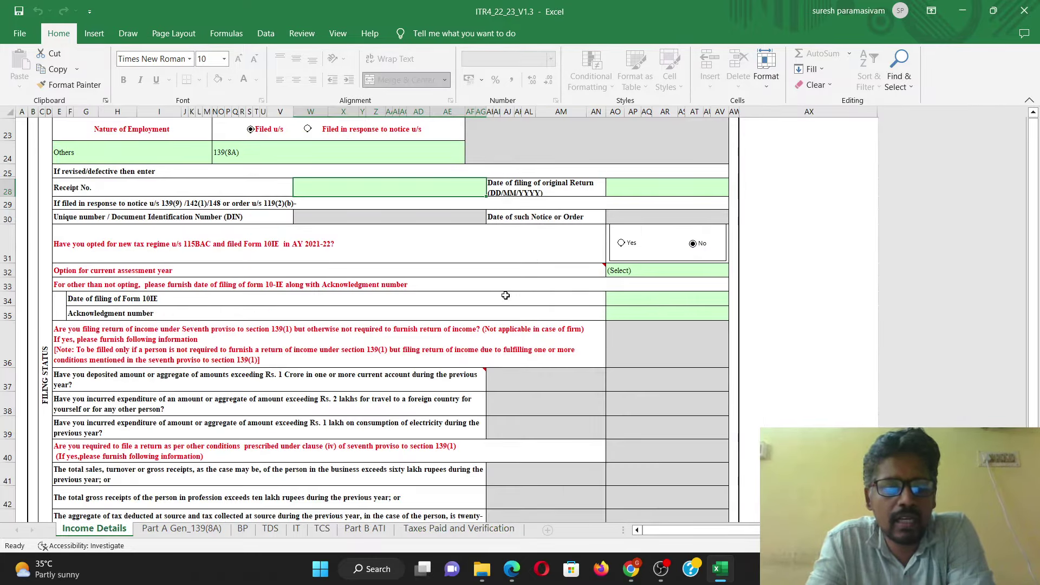
click(647, 273)
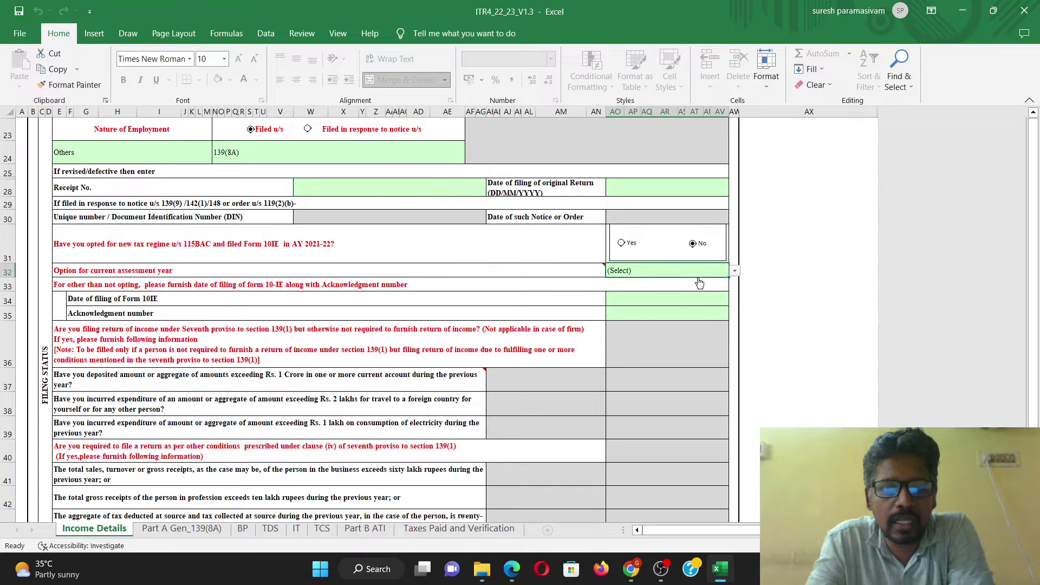
click(734, 270)
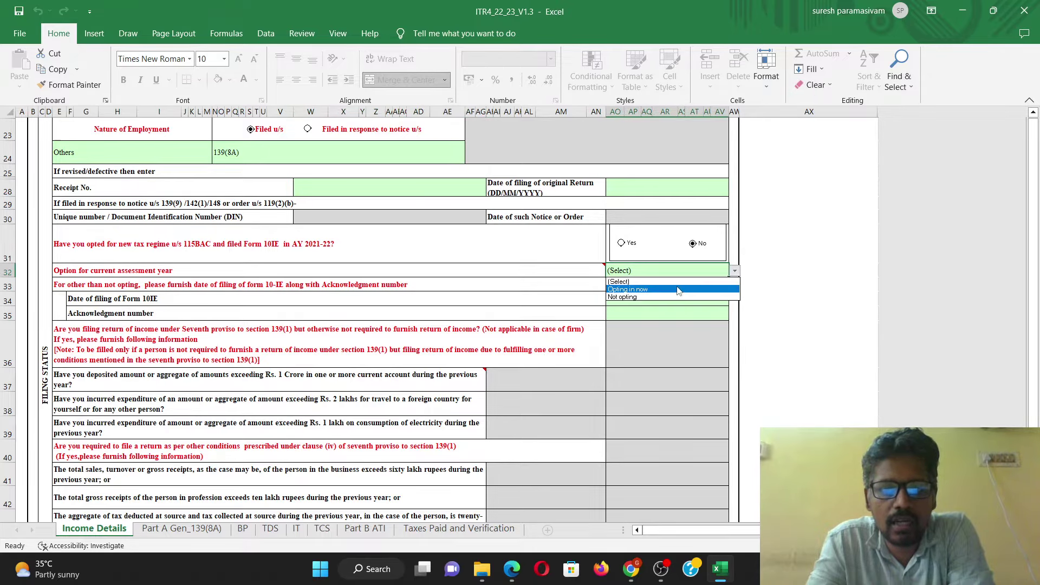
click(640, 298)
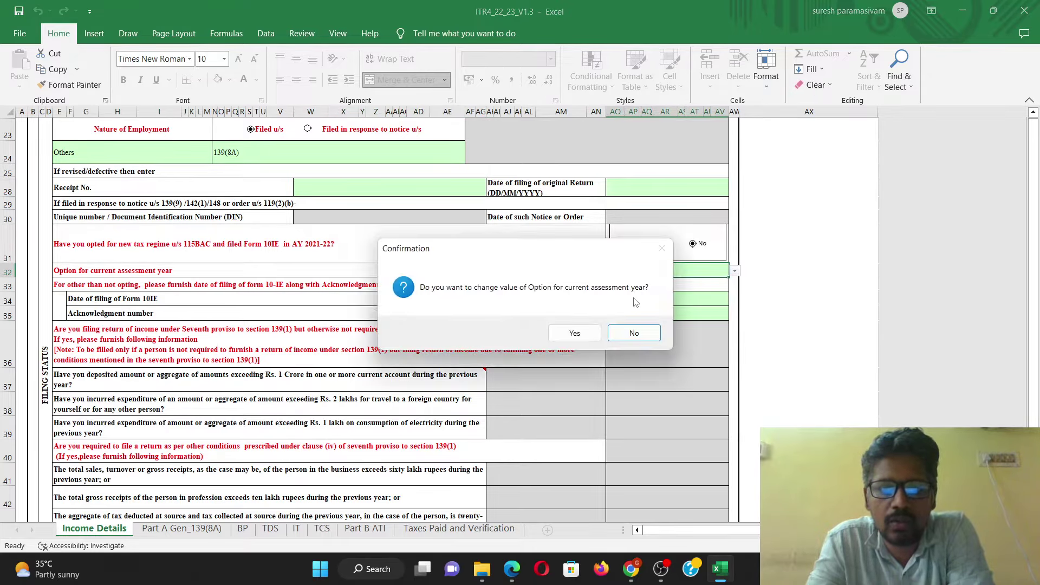
click(578, 332)
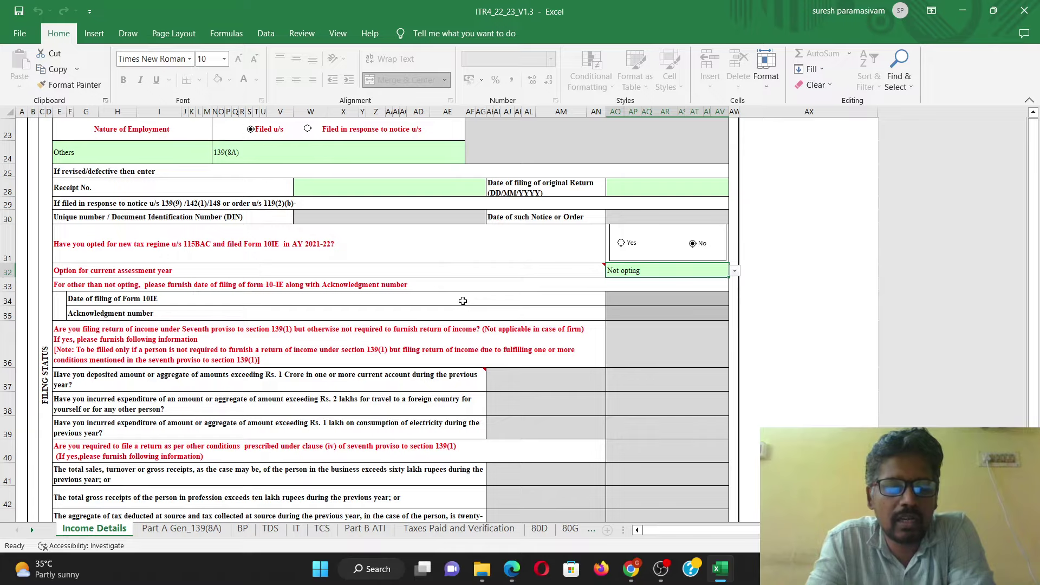
scroll(463, 301, down, 2)
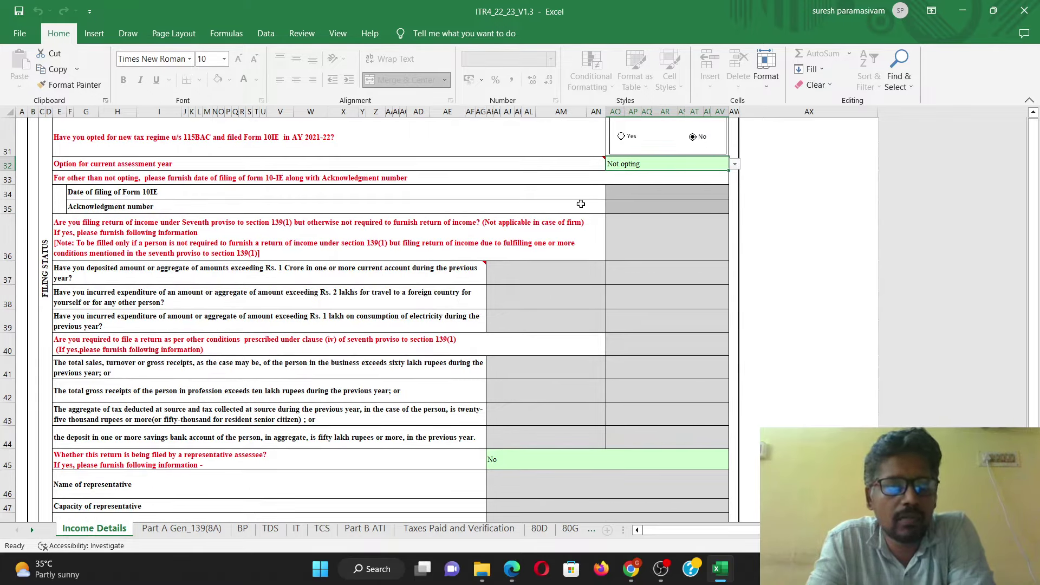
scroll(350, 266, down, 8)
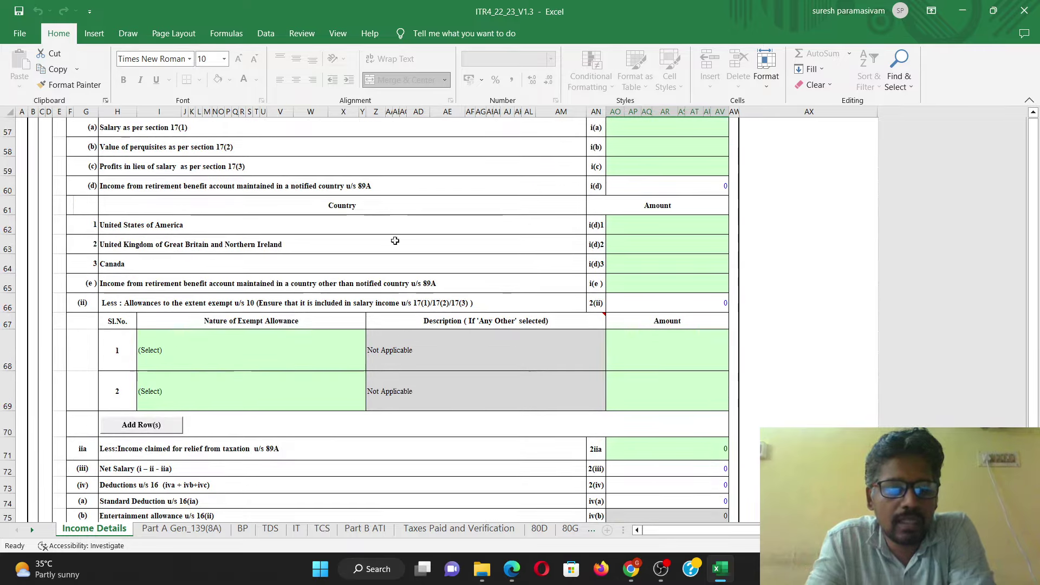
scroll(360, 350, up, 8)
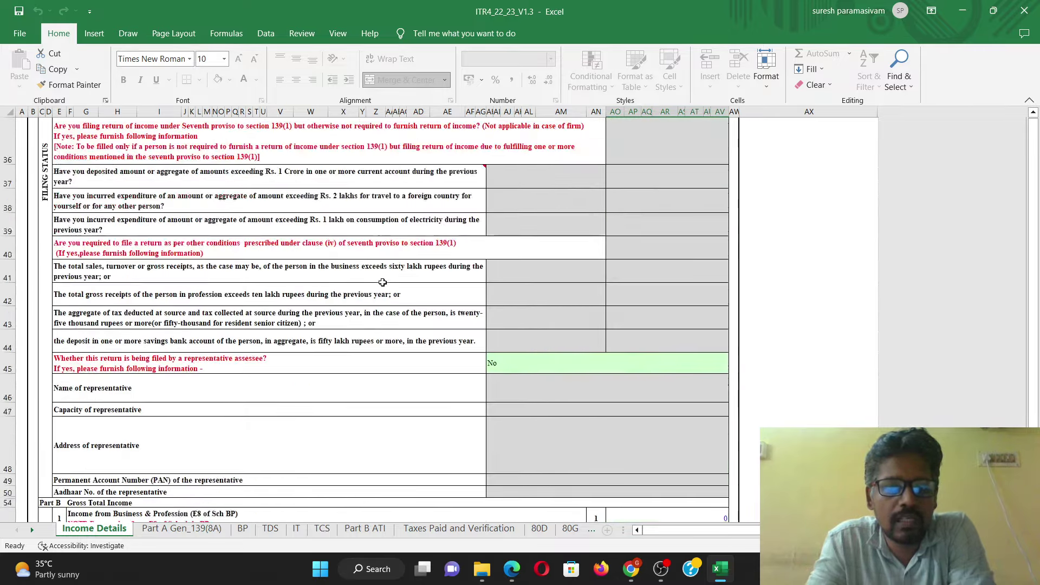
scroll(397, 294, up, 3)
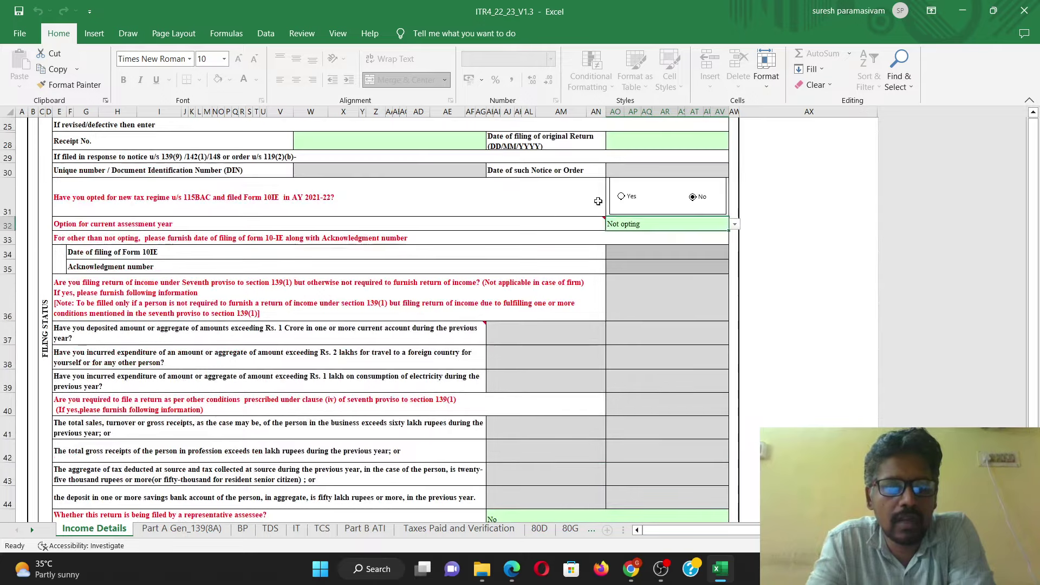
Step: On the Part A Gen_139(8A) sheet, answer No to A5 (return previously filed)
click(184, 528)
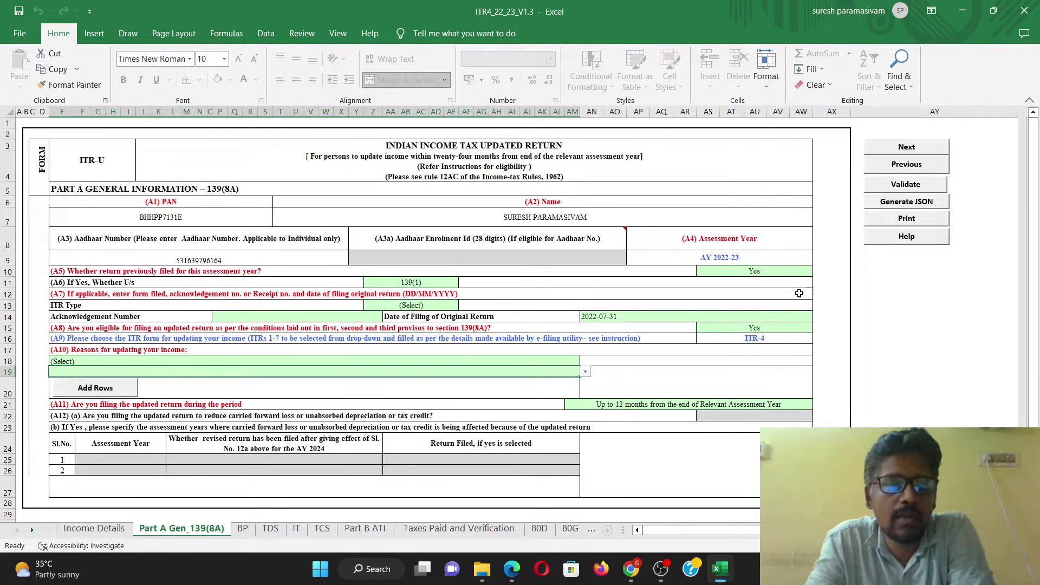
click(794, 273)
click(819, 271)
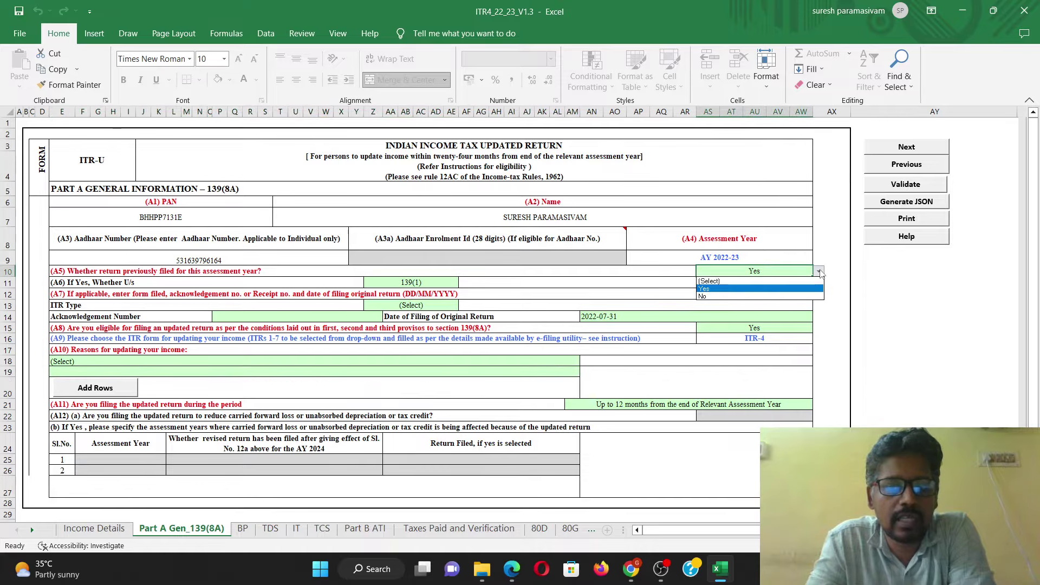
click(802, 295)
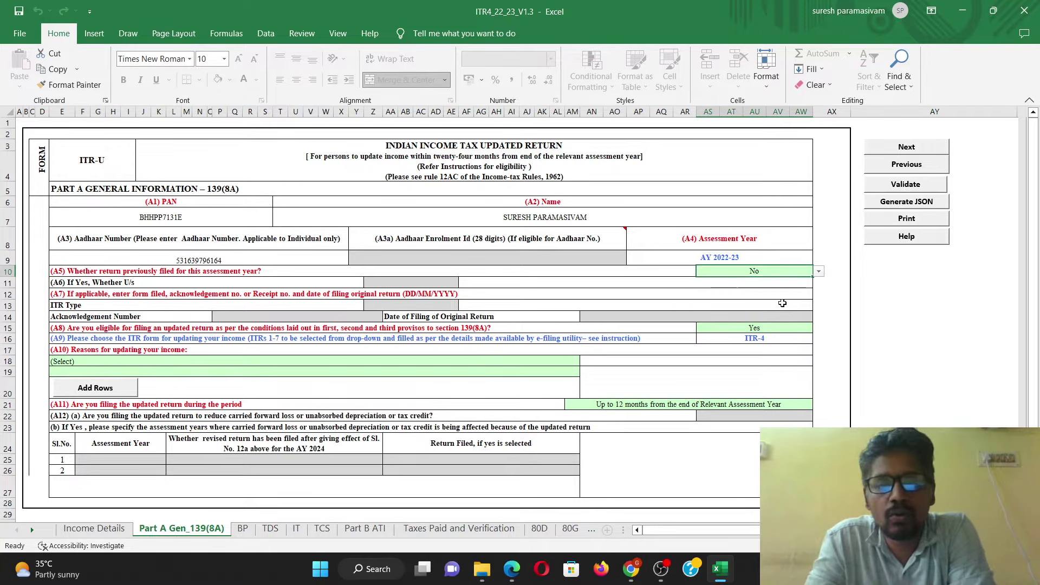
Step: Set the A10 reason to 'Return previously not filed', validate the sheet, and continue to Schedule BP
scroll(452, 339, down, 1)
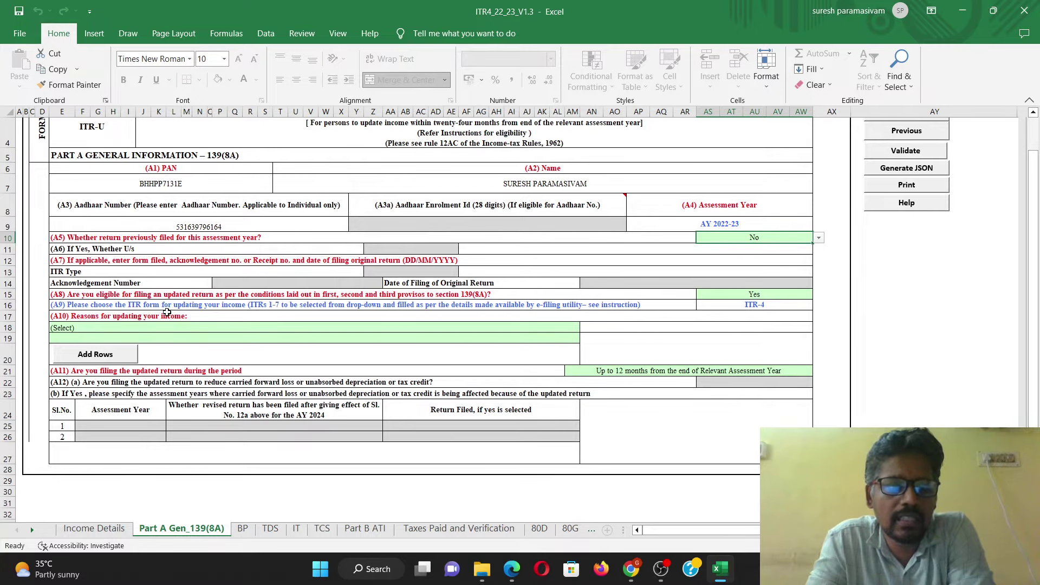
click(149, 327)
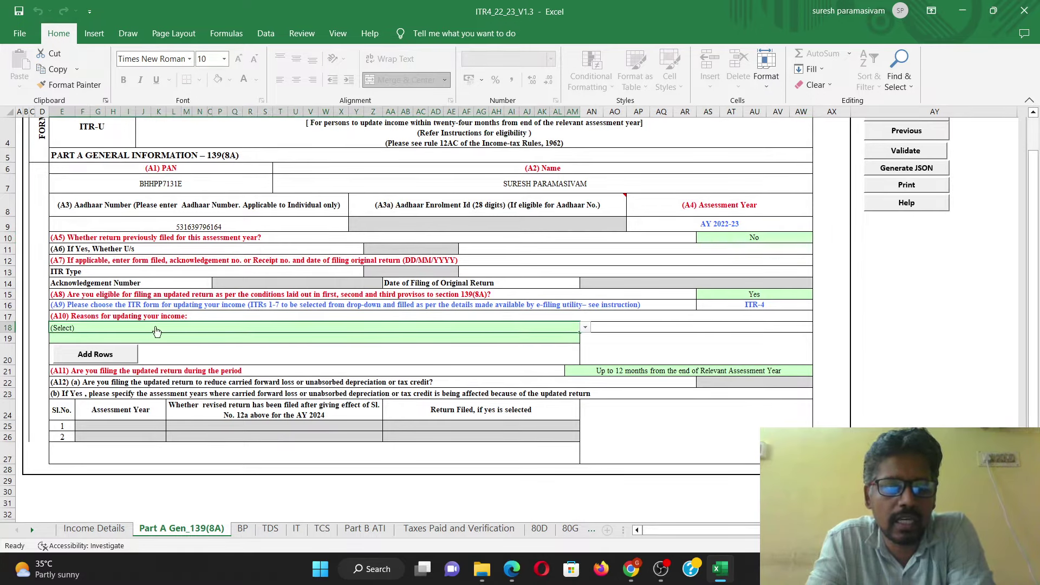
click(585, 327)
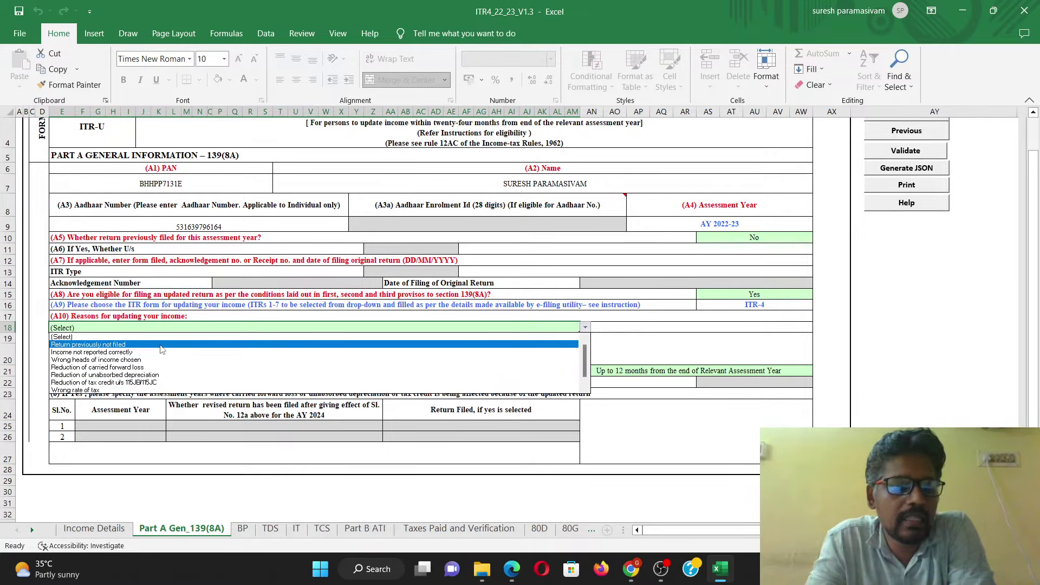
click(160, 347)
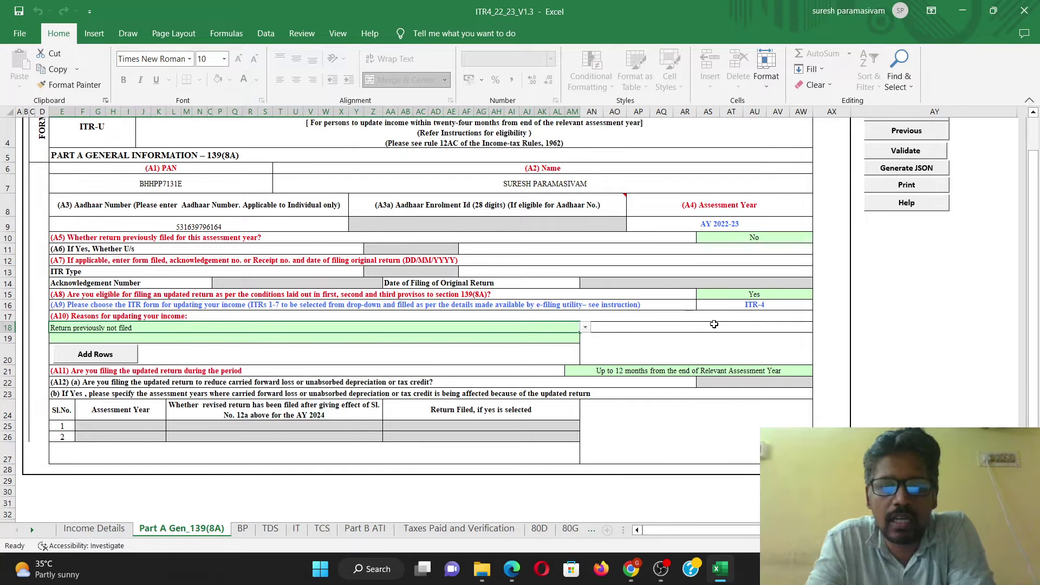
click(926, 186)
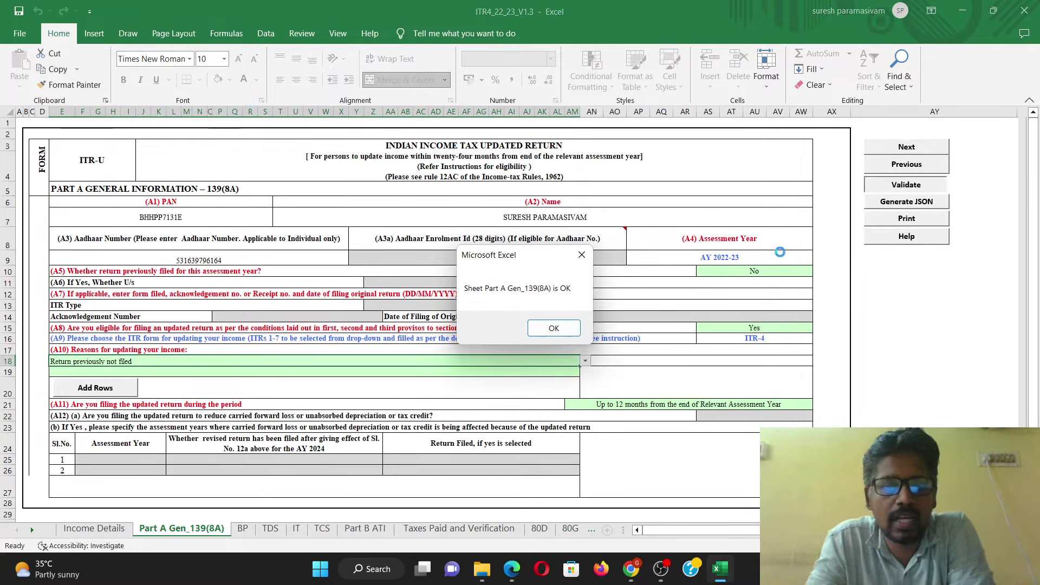
click(551, 328)
click(242, 528)
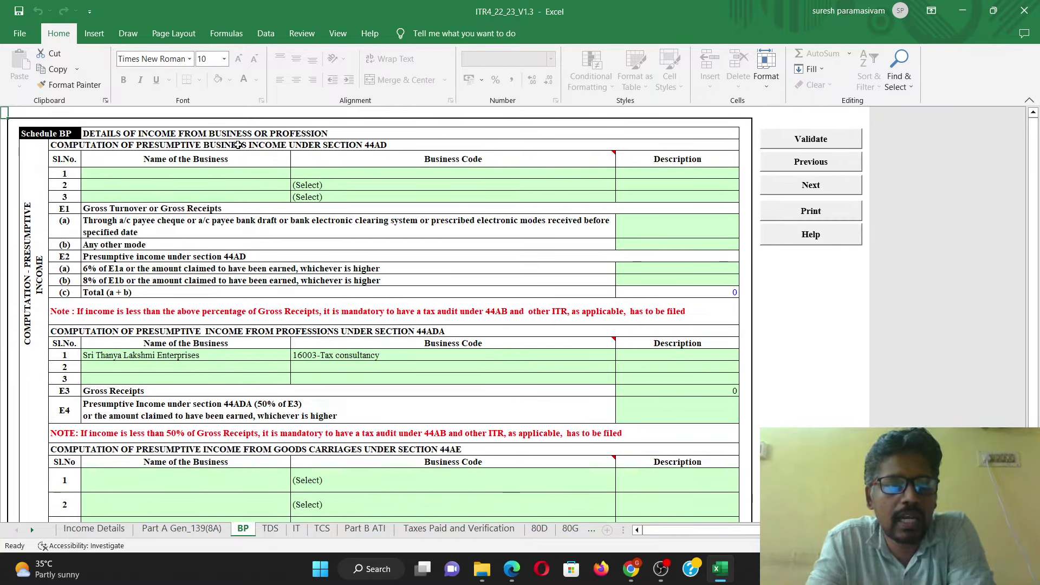
click(370, 145)
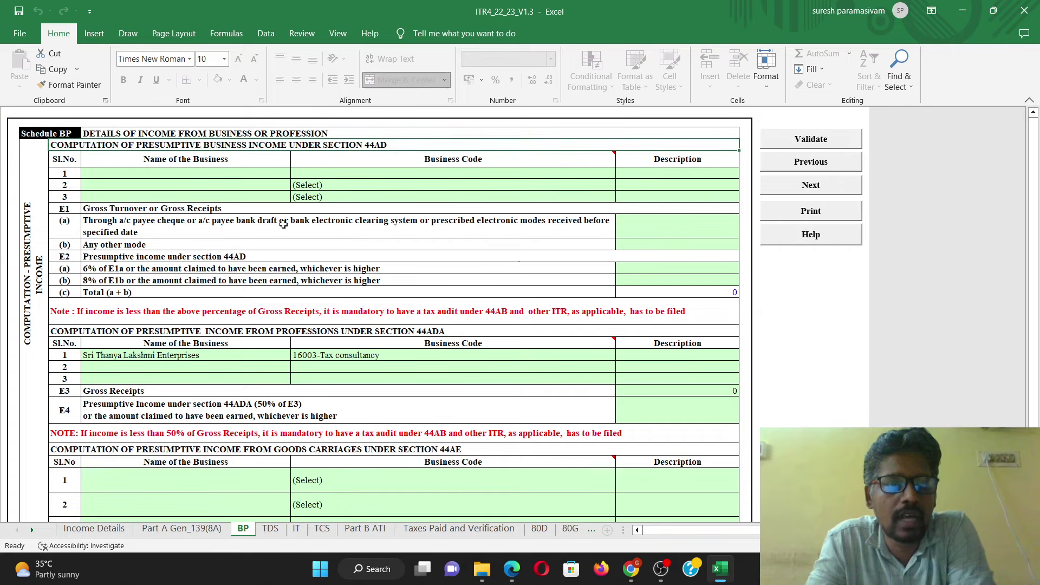
click(387, 332)
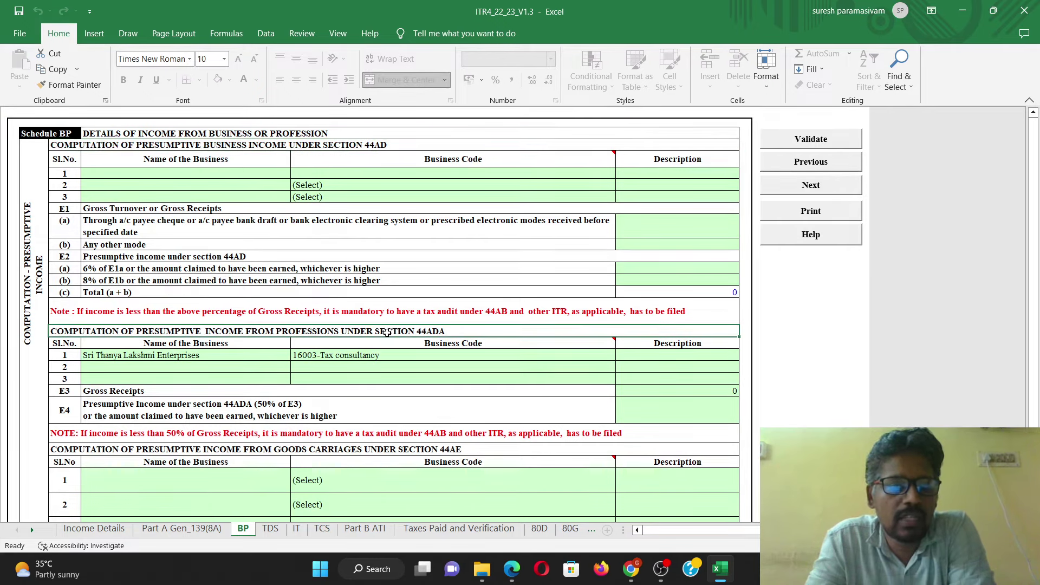
mouse_move(453, 338)
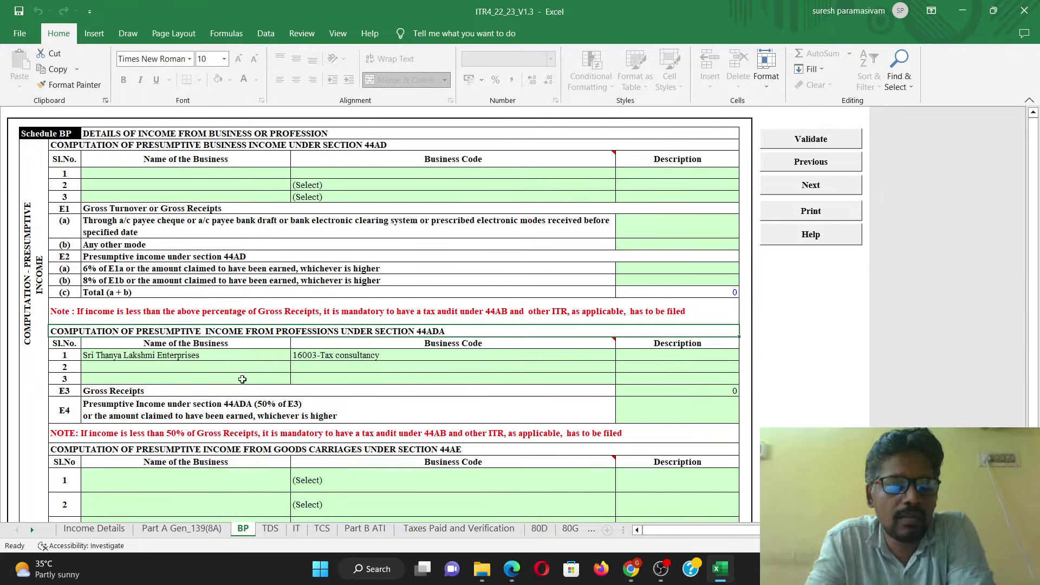
click(213, 371)
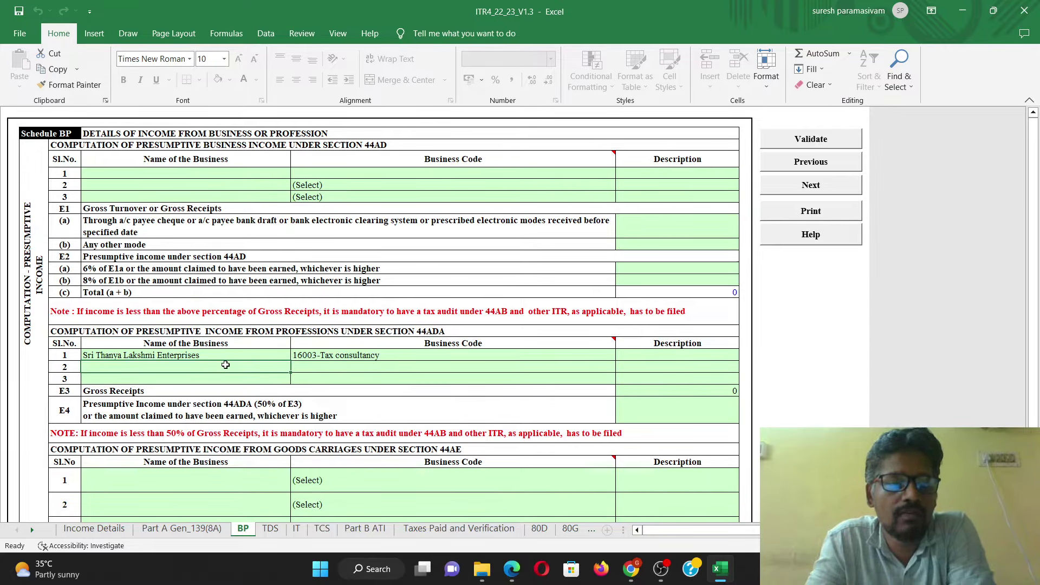
click(225, 359)
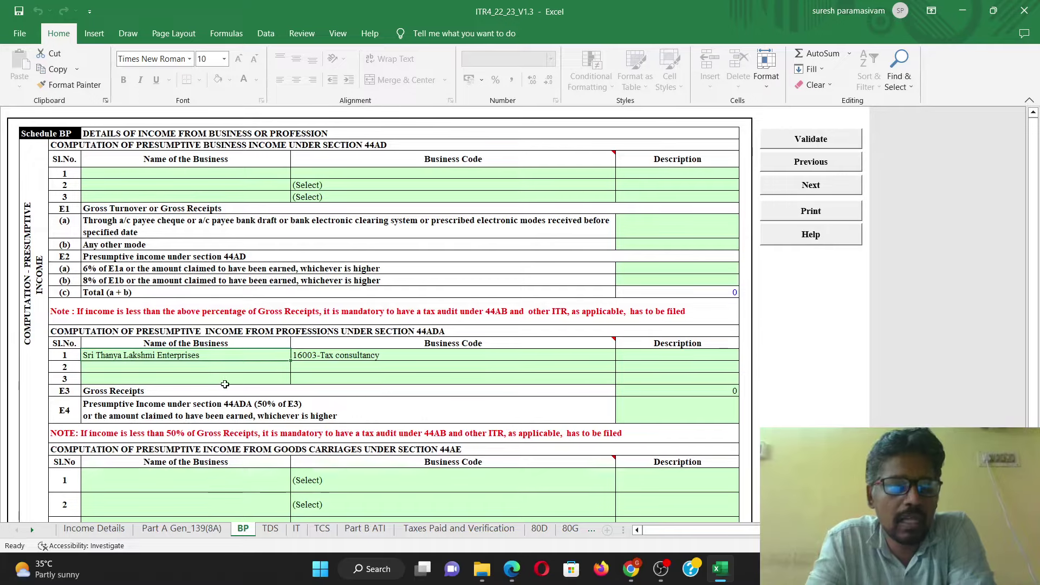
click(419, 358)
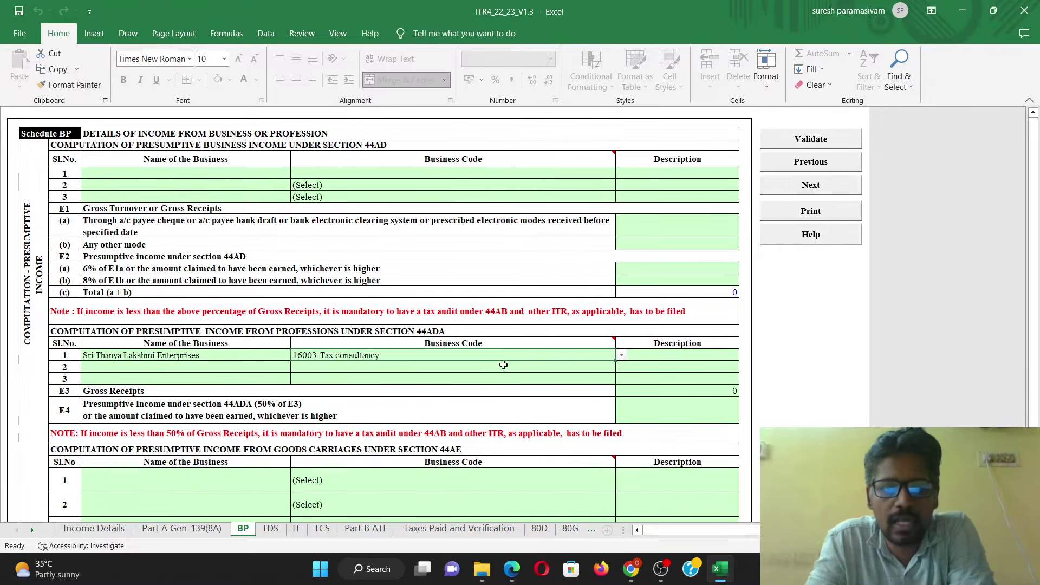
click(234, 385)
click(714, 393)
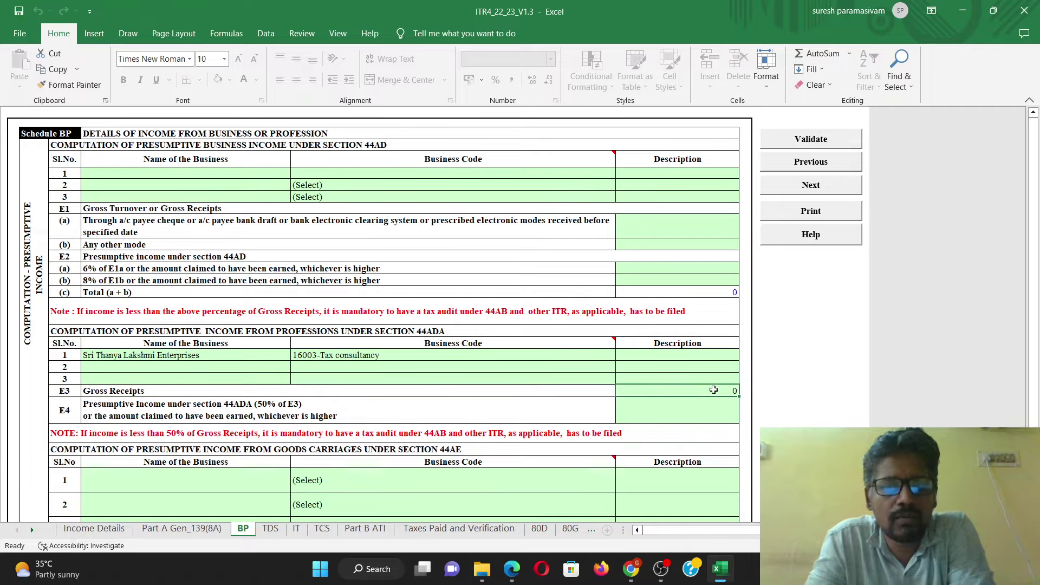
click(691, 413)
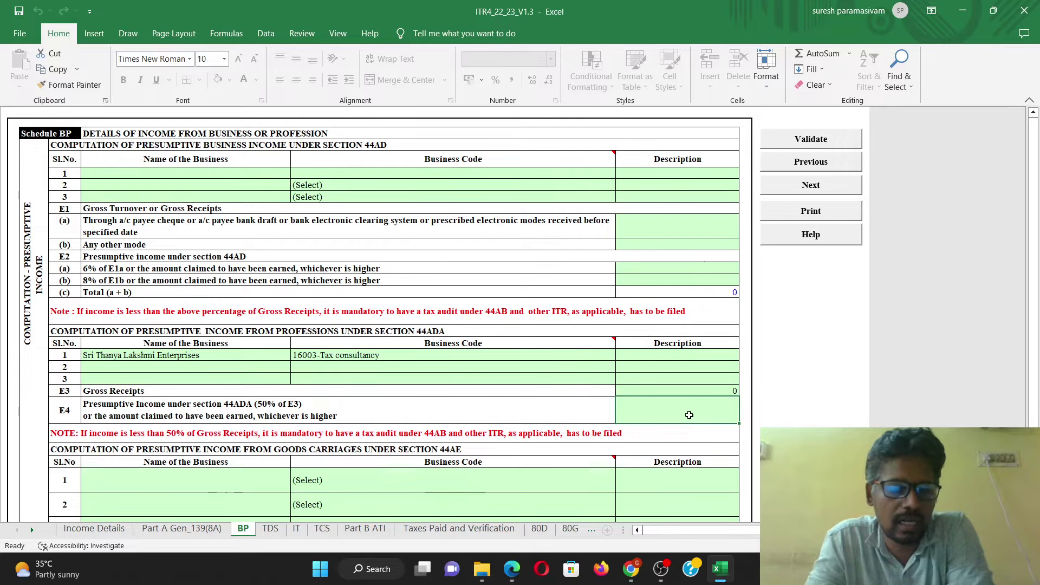
click(679, 390)
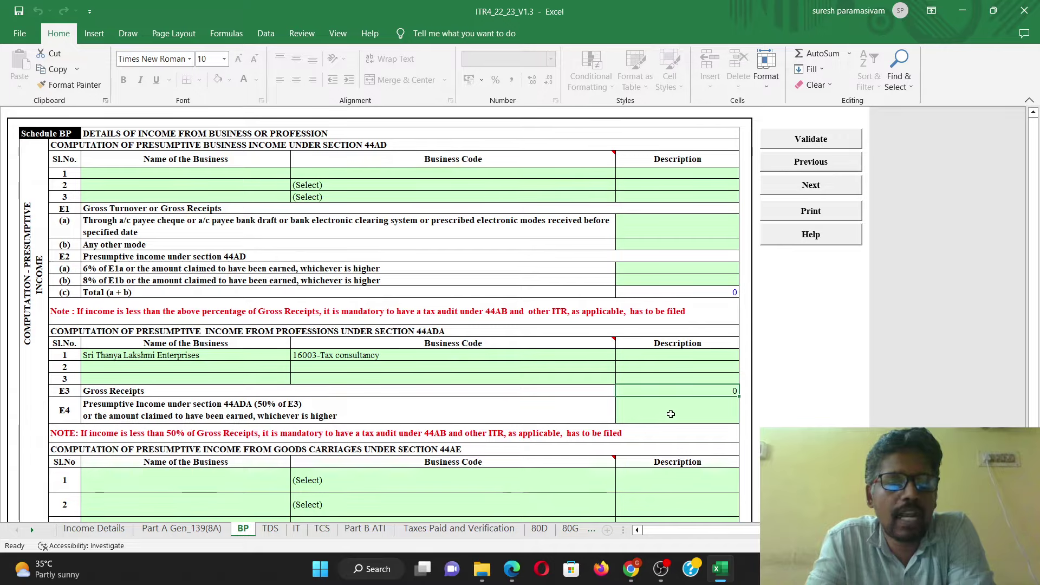
click(671, 413)
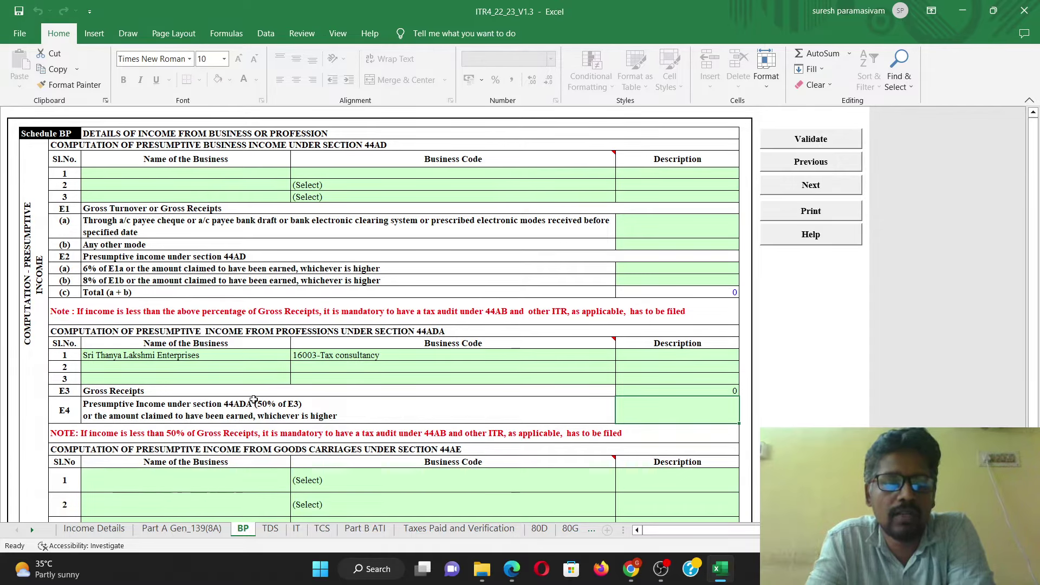
click(293, 332)
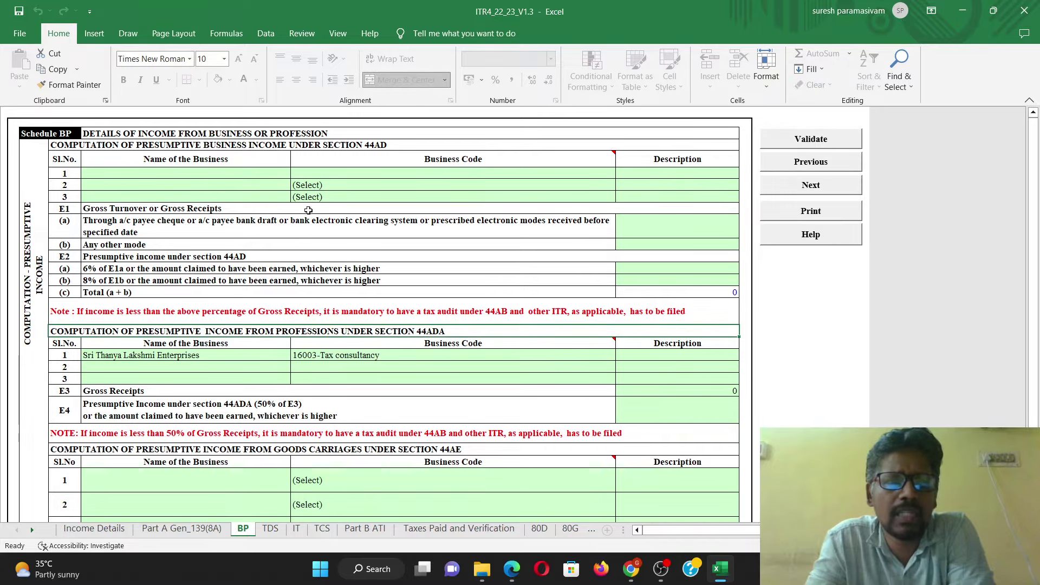
click(277, 144)
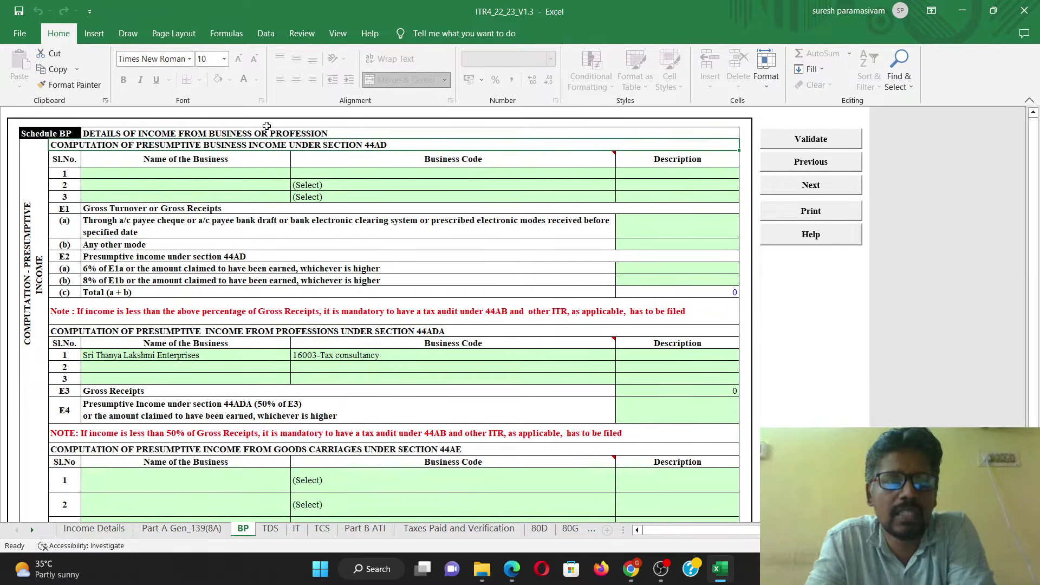
click(278, 135)
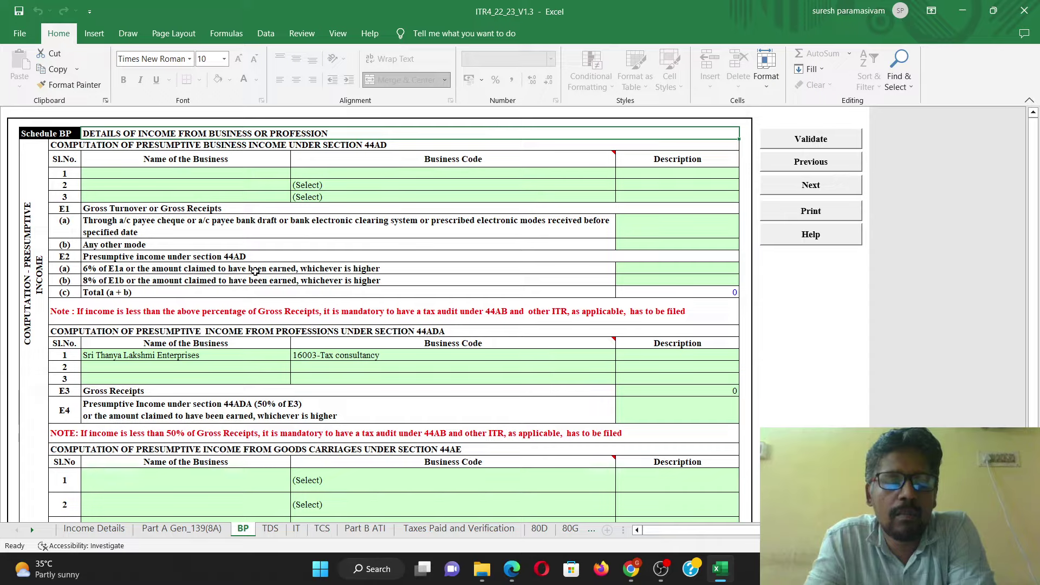
click(187, 227)
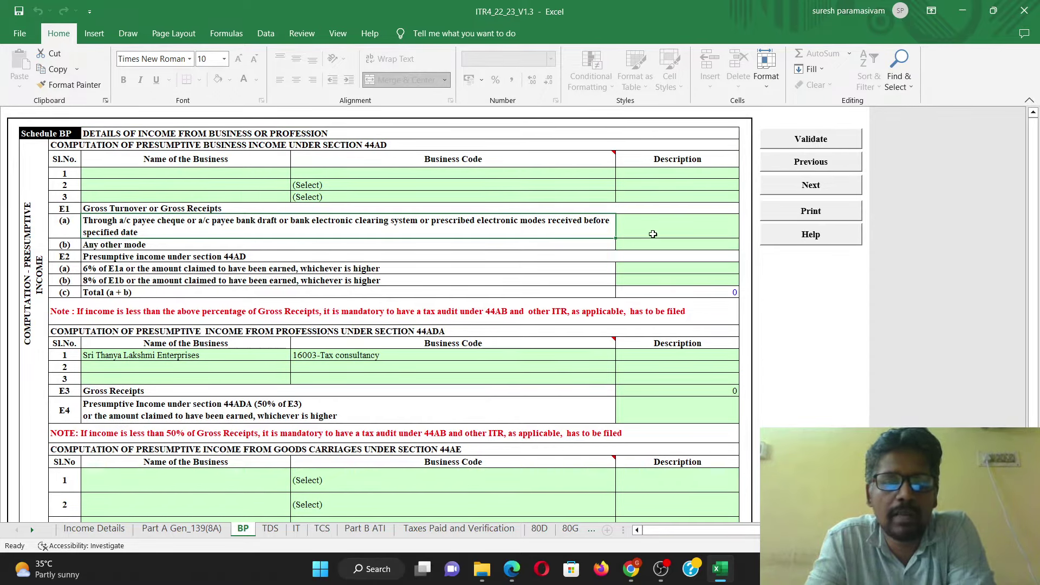
click(662, 227)
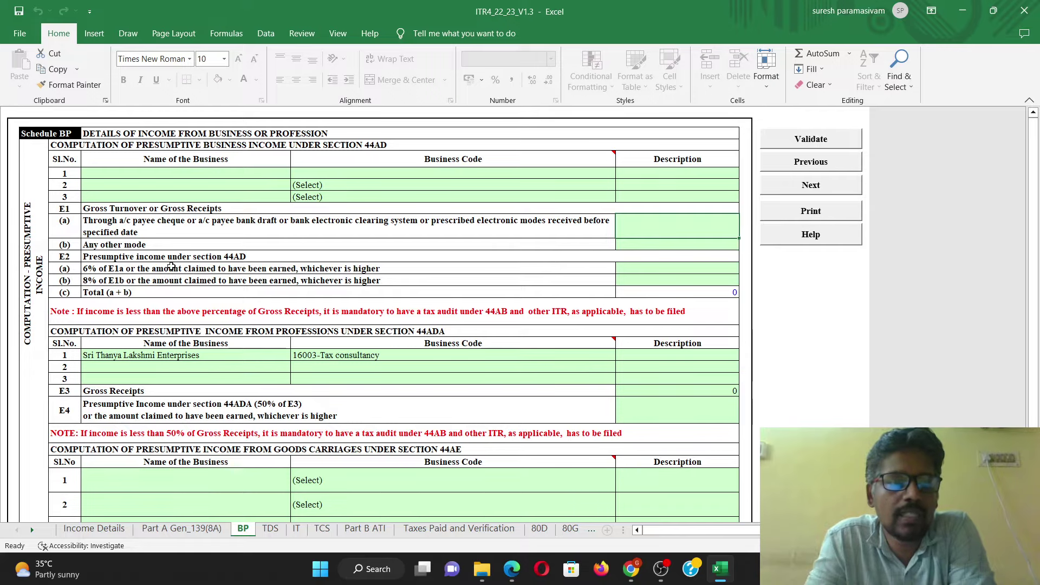
click(179, 268)
click(207, 250)
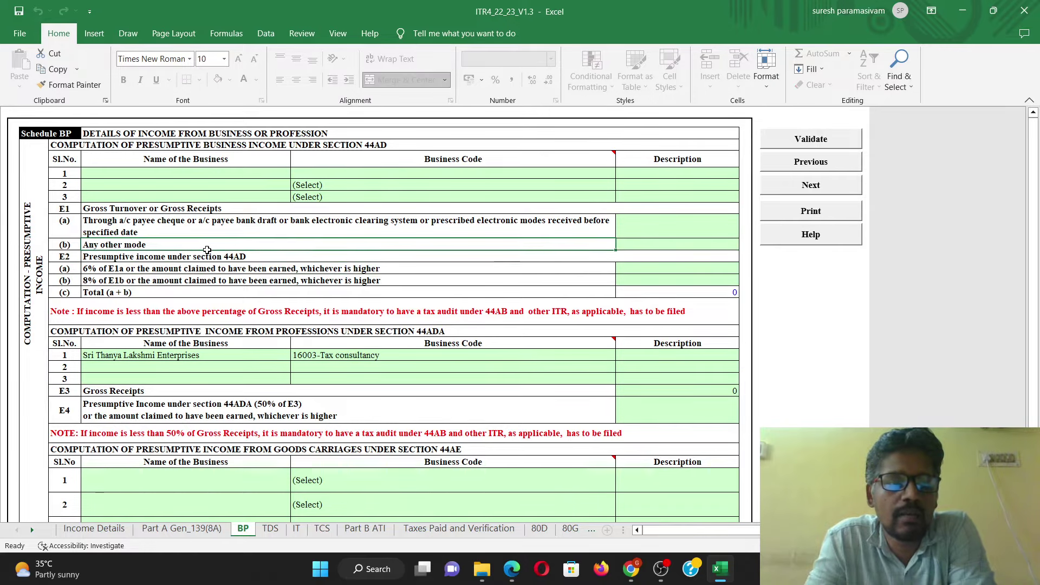
click(224, 283)
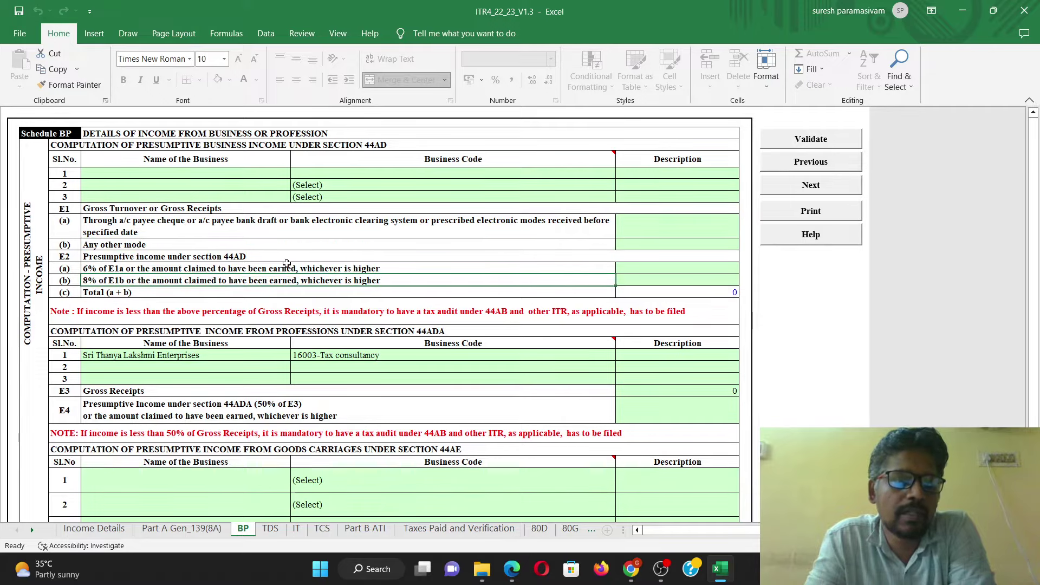
click(243, 175)
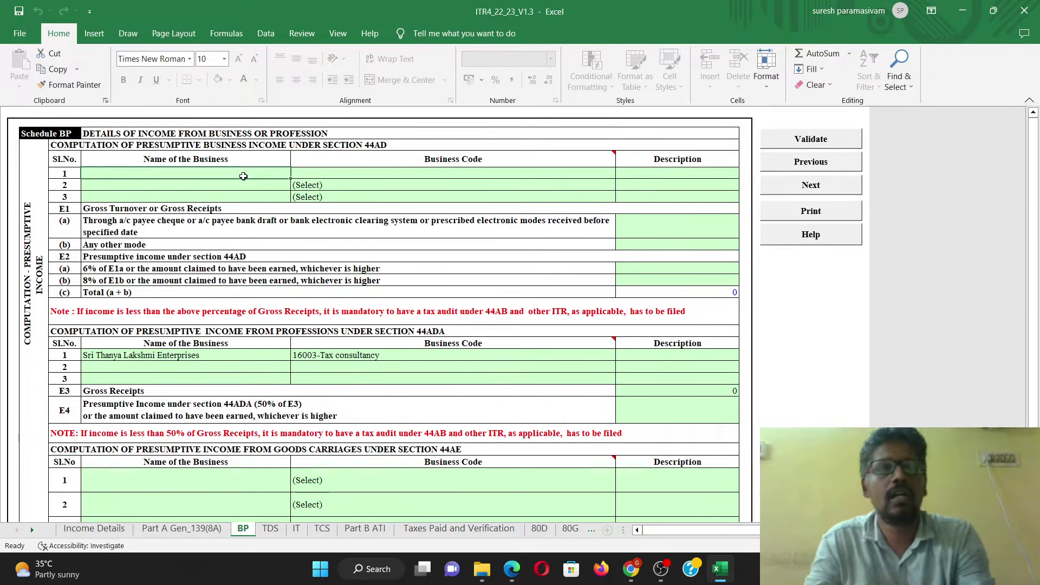
Step: Enter the business name in capitals for the first 44AD row and set code 21008-Other services n.e.c
text(sri)
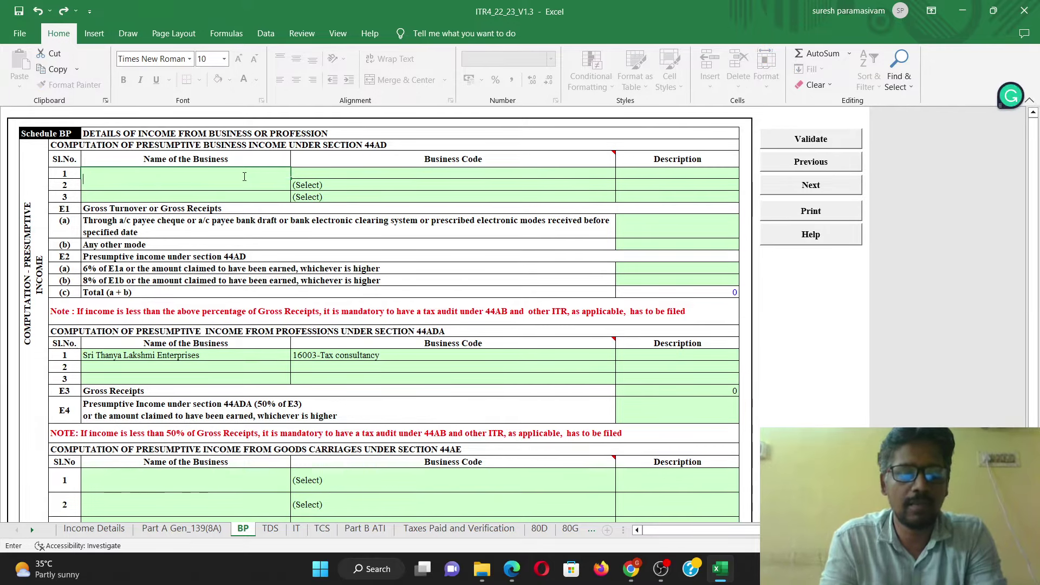
key(BackSpace)
key(BackSpace)
key(BackSpace)
text(SRI THANYA)
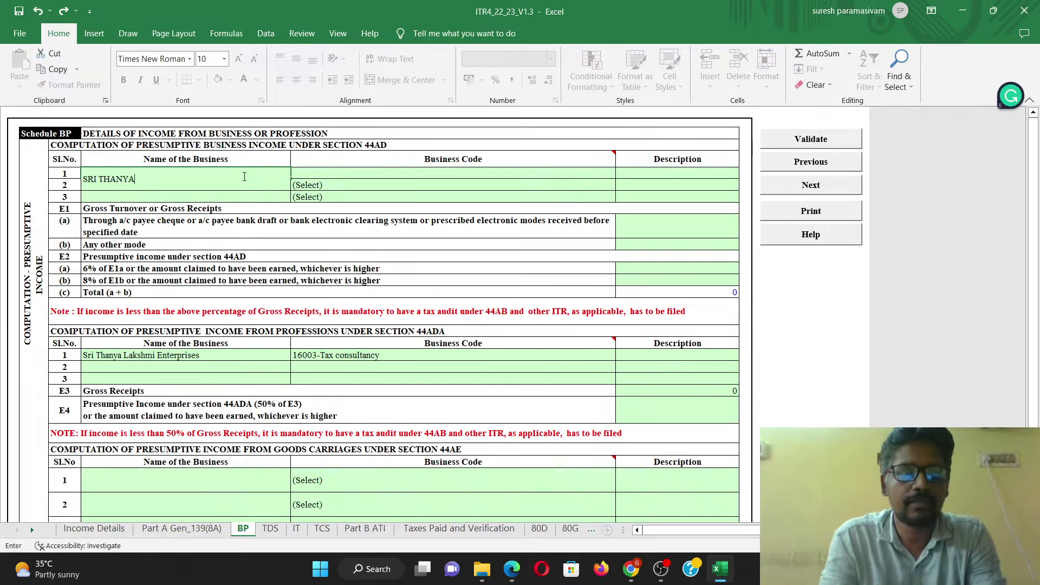
text( ENTE)
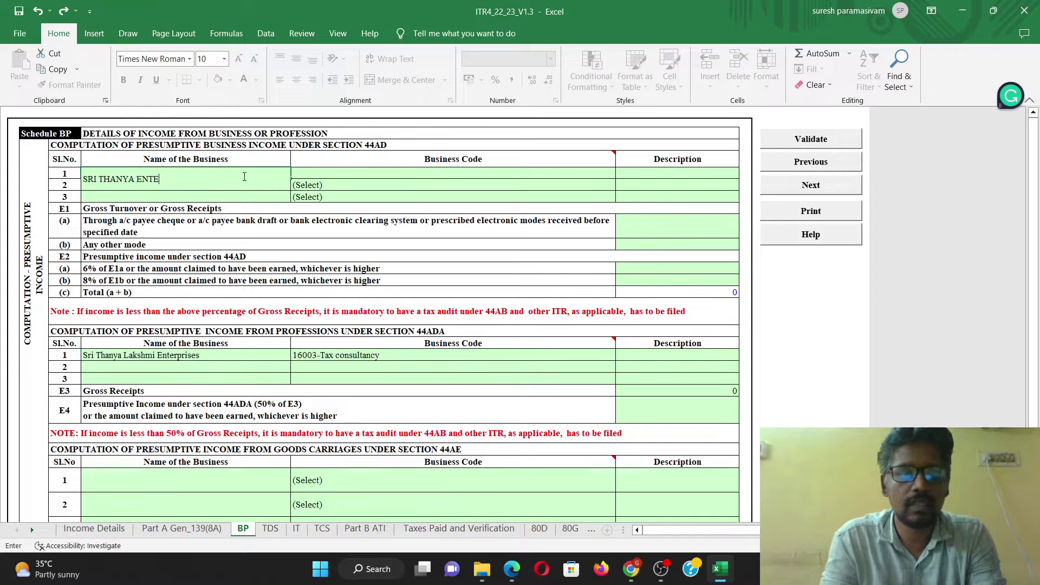
text(RPRISES)
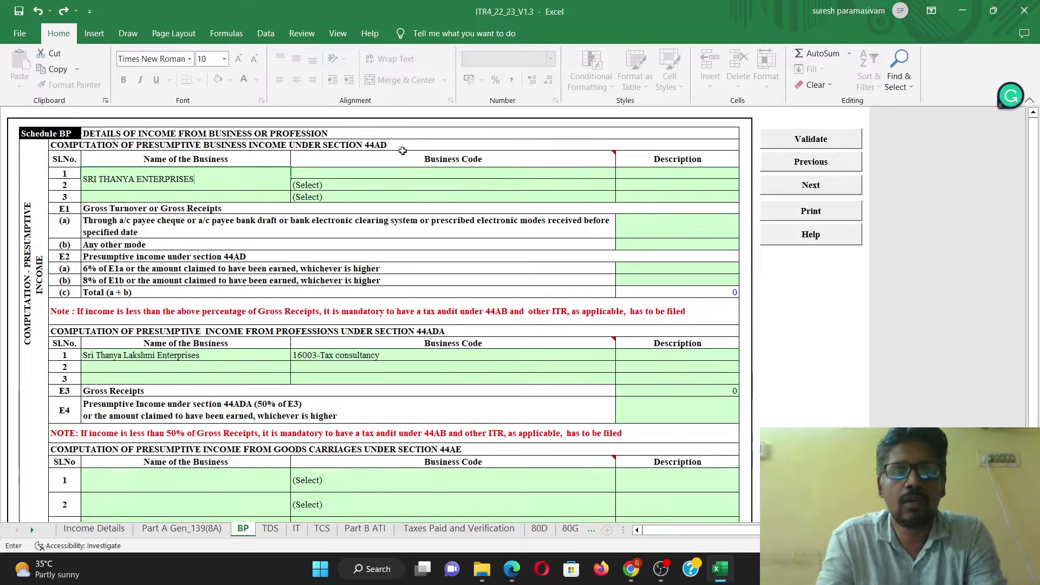
click(527, 176)
click(621, 173)
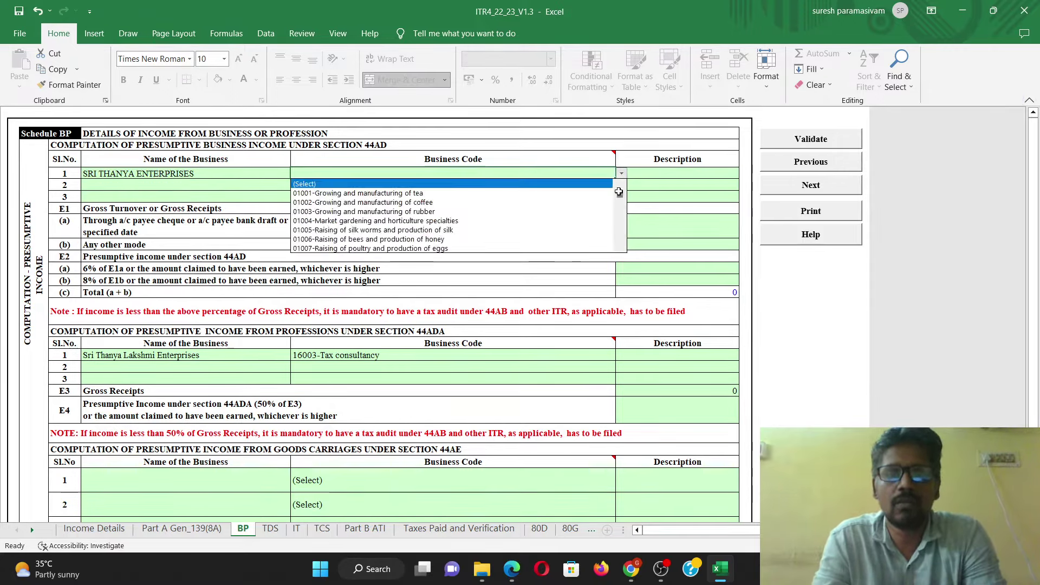
drag(620, 187, 618, 254)
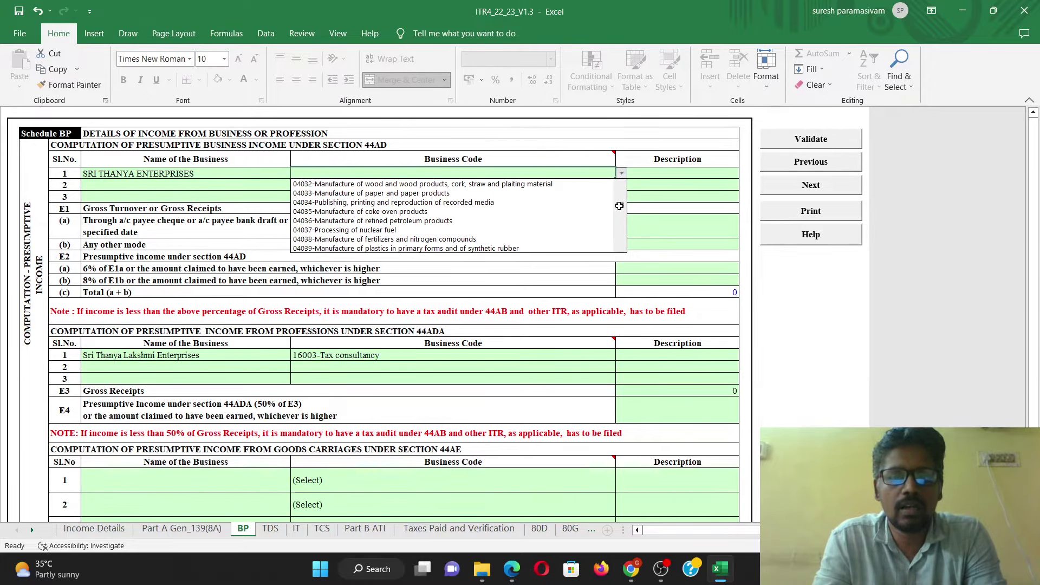
drag(619, 206, 620, 249)
click(593, 238)
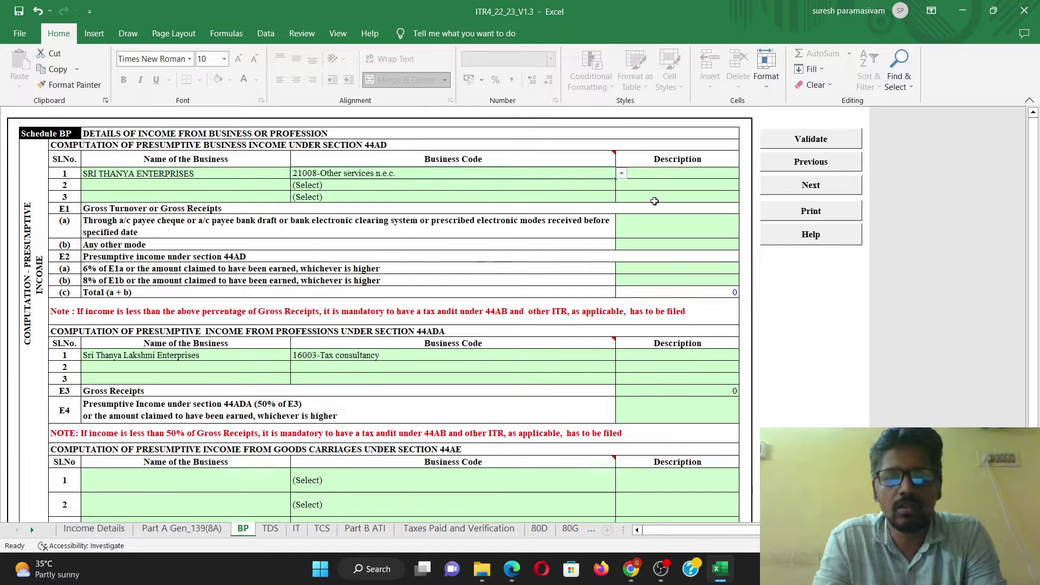
click(677, 231)
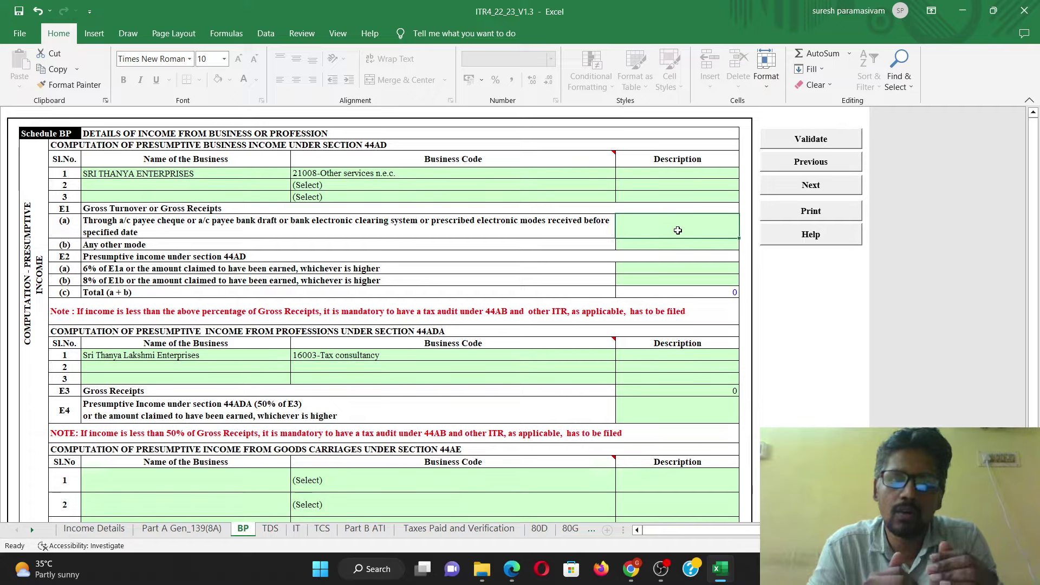
Step: Enter 44AD gross receipts of 3000000 in E1(a) and 1000000 in E1(b)
text(3500)
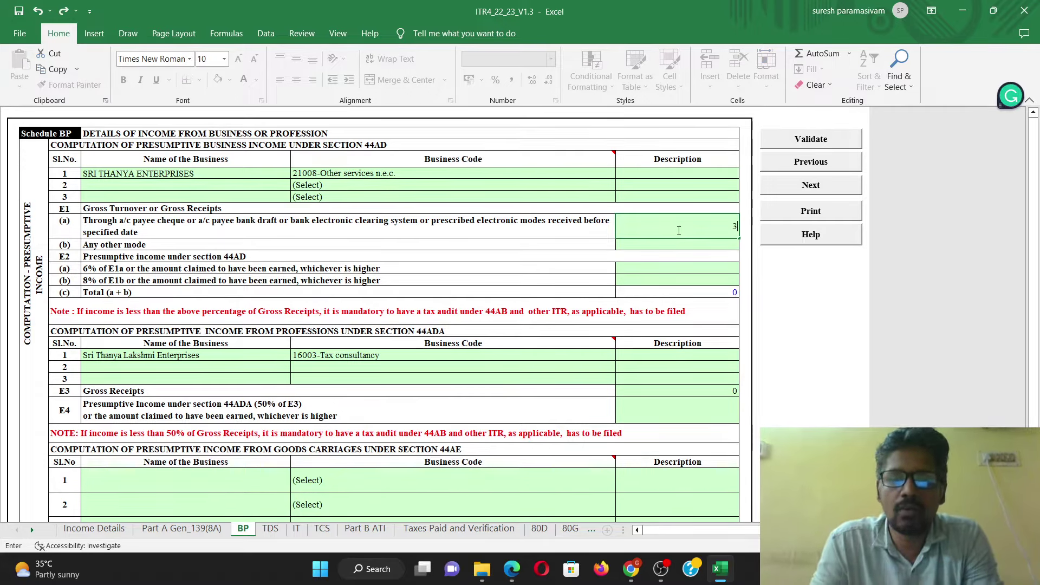
key(BackSpace)
key(BackSpace)
key(BackSpace)
text(000000)
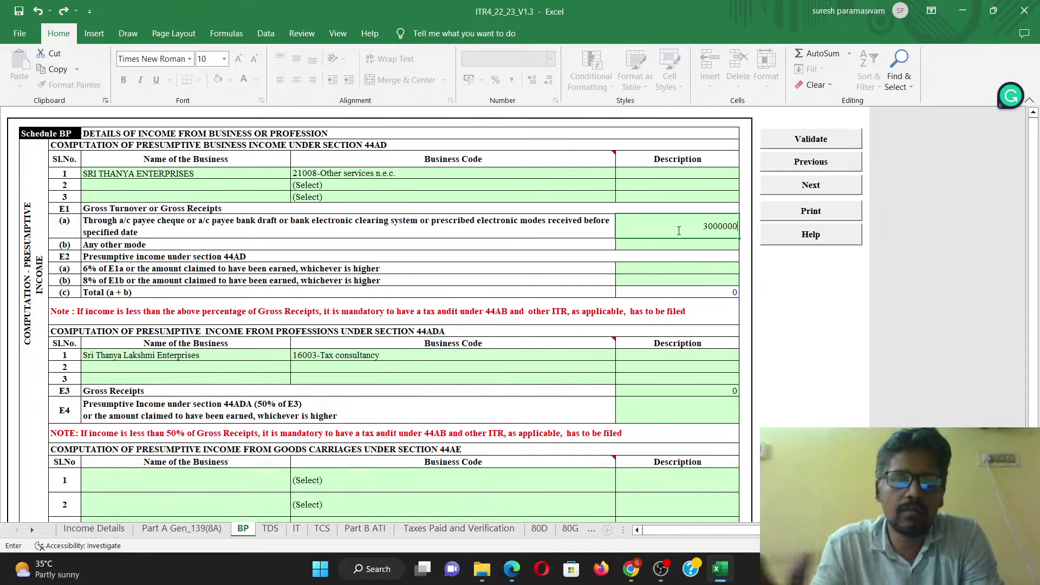
click(709, 257)
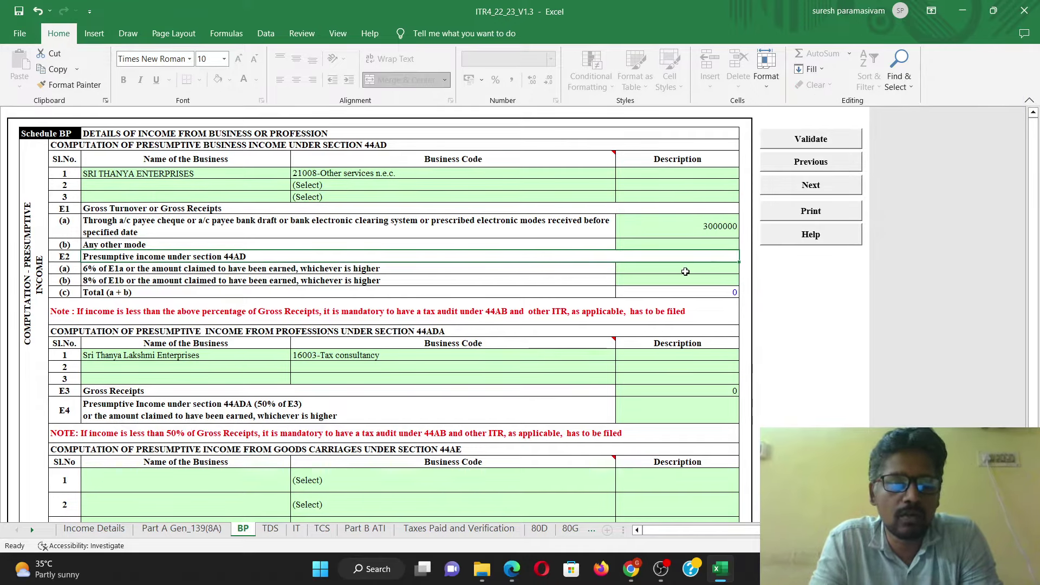
click(722, 245)
text(10)
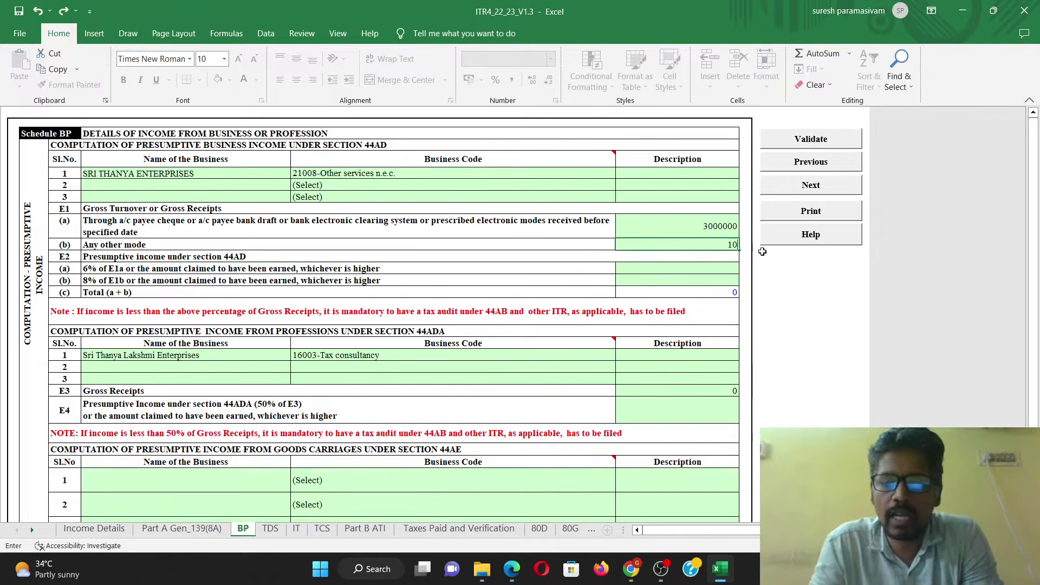
text(00000)
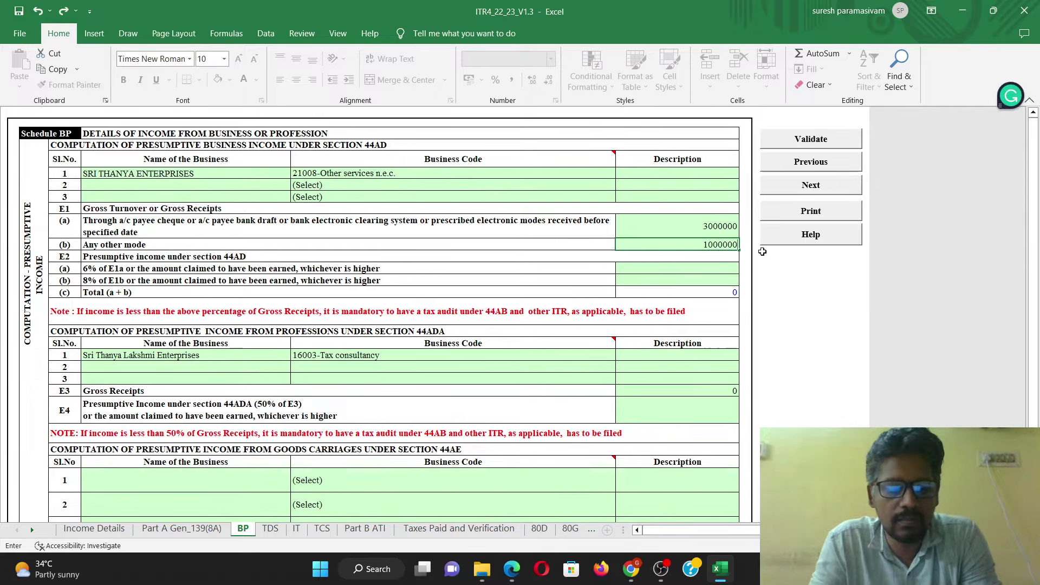
key(Return)
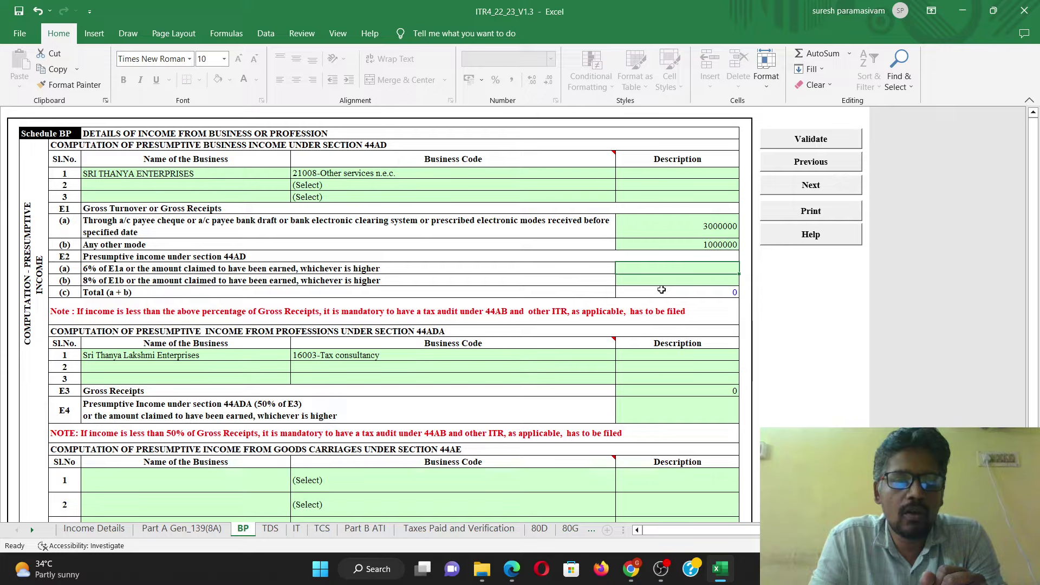
Step: Fill E2(a) with 400000 at 6% and E2(b) with 50000 at 8%, checking the 450000 total
click(194, 271)
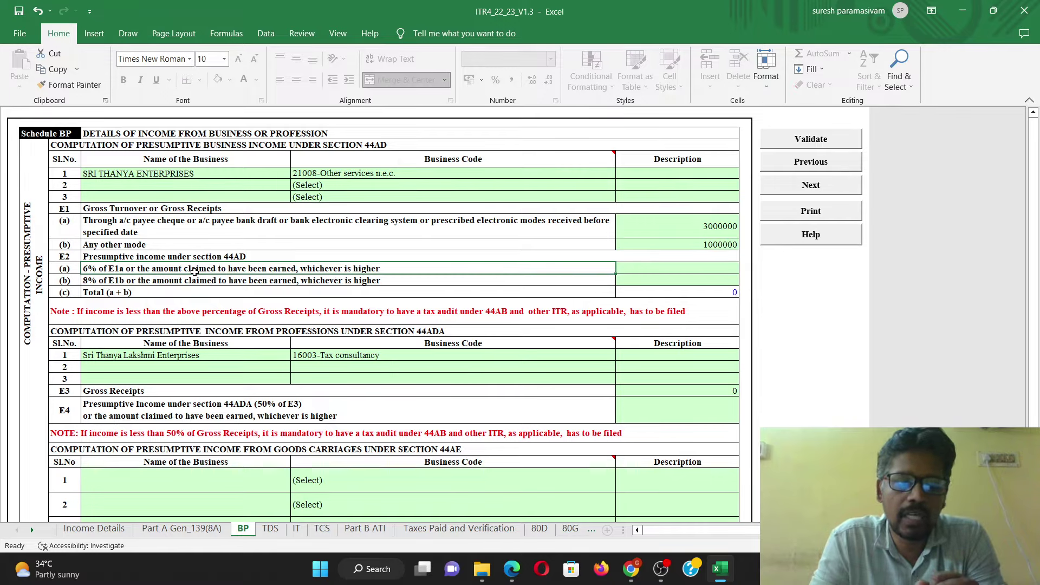
click(646, 232)
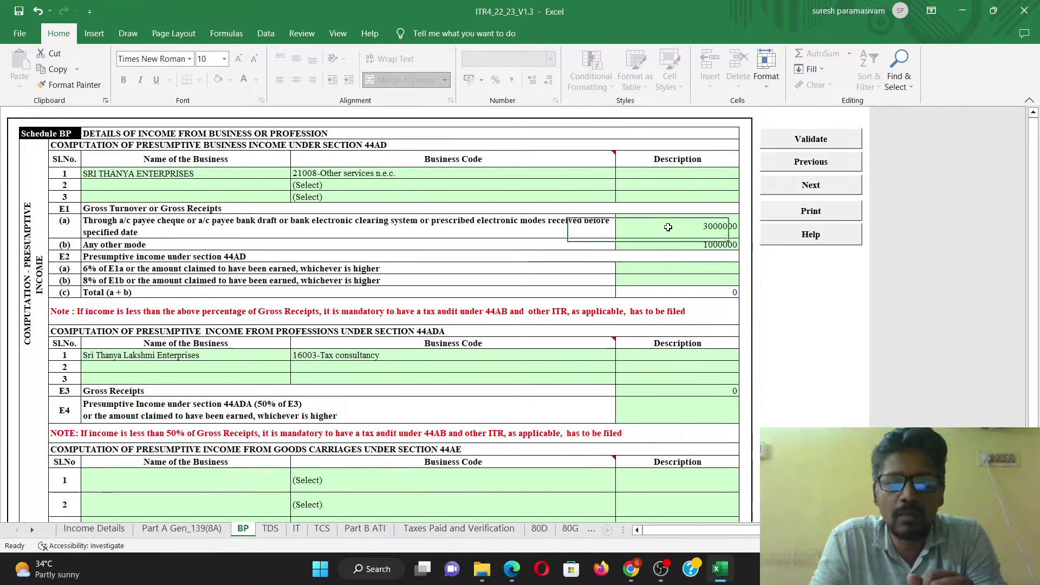
click(247, 271)
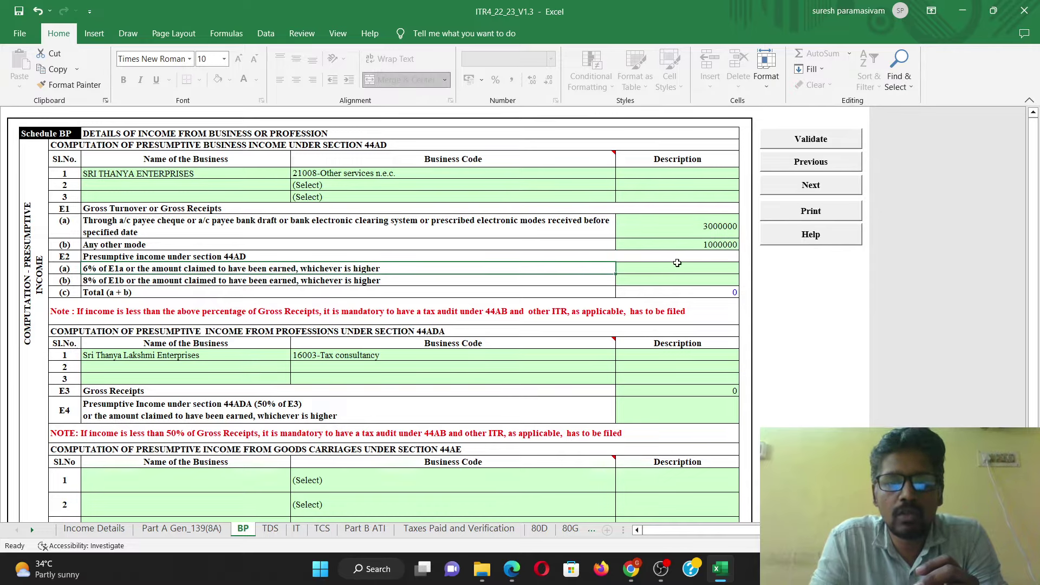
click(679, 263)
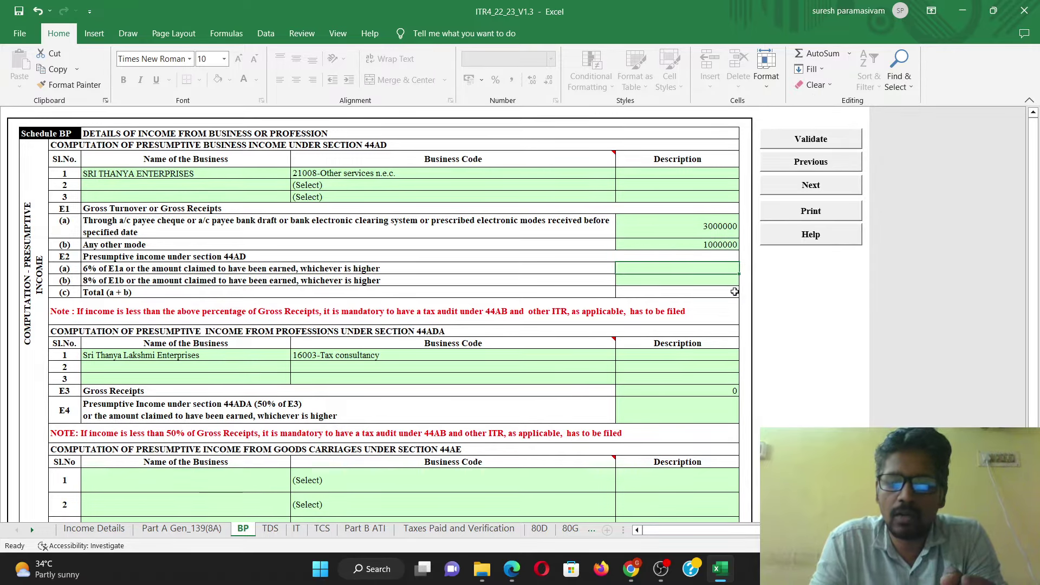
text(400000)
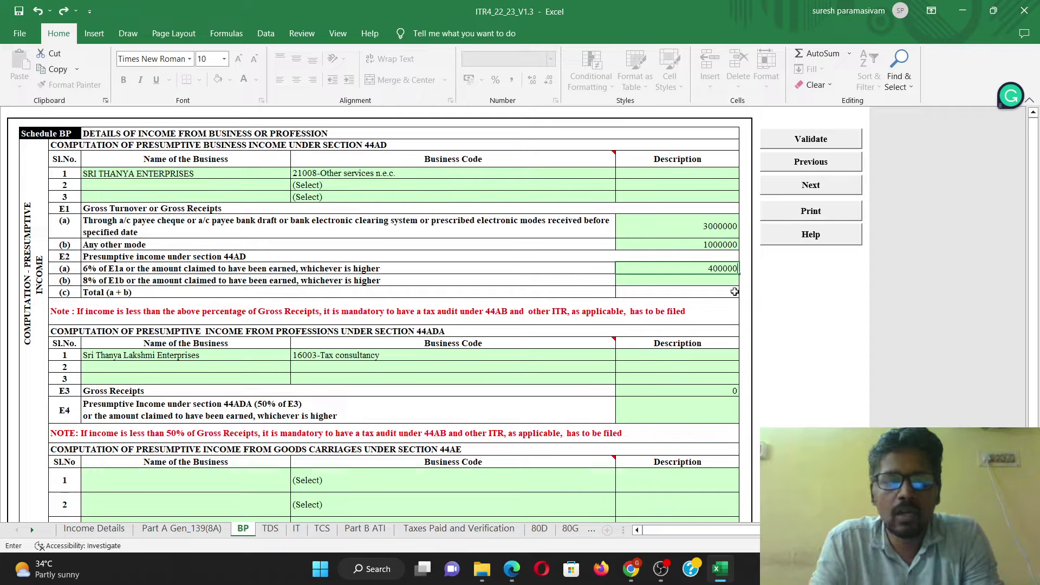
click(719, 281)
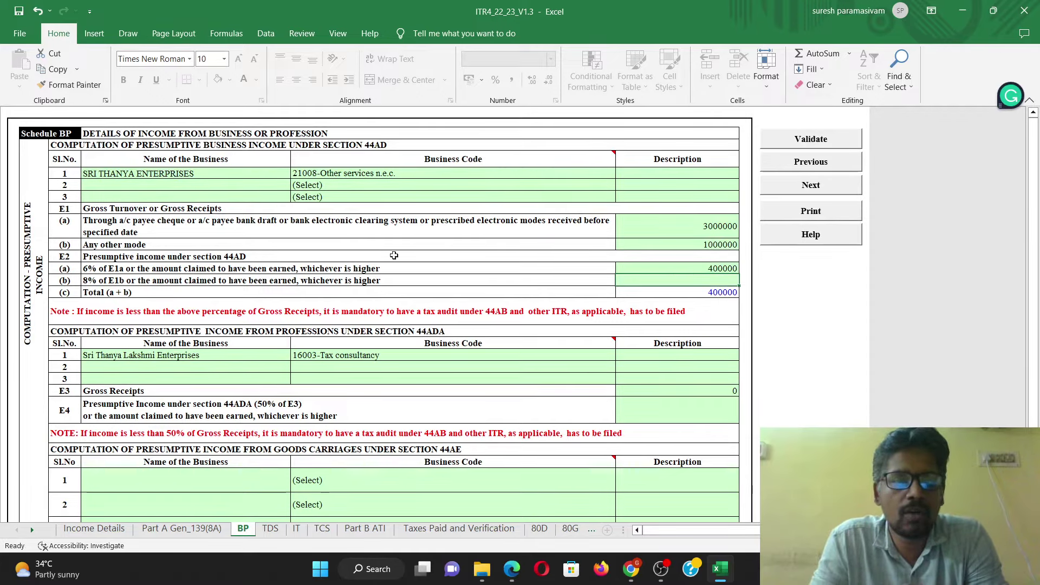
click(262, 255)
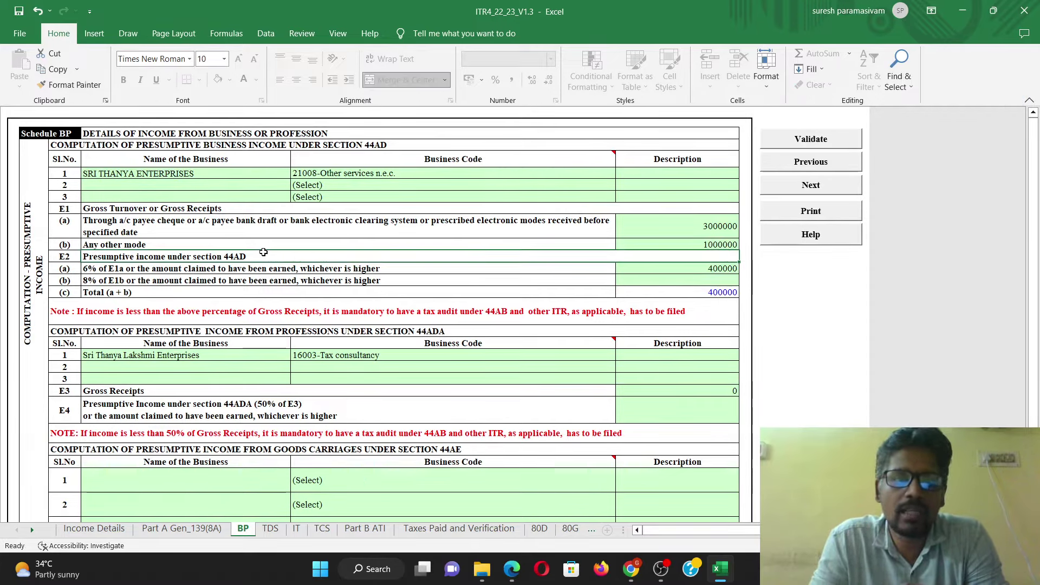
click(704, 280)
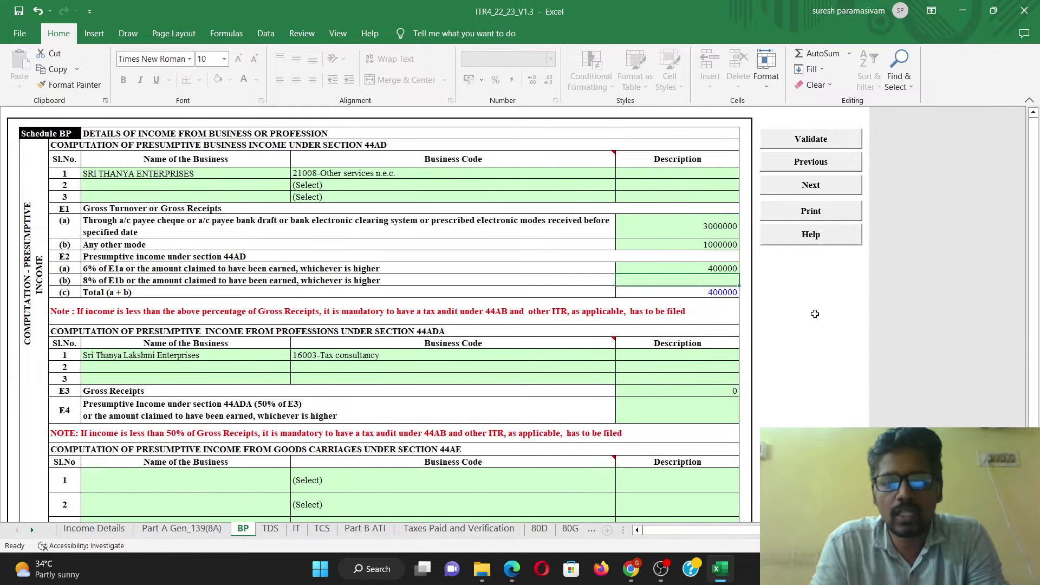
text(50000)
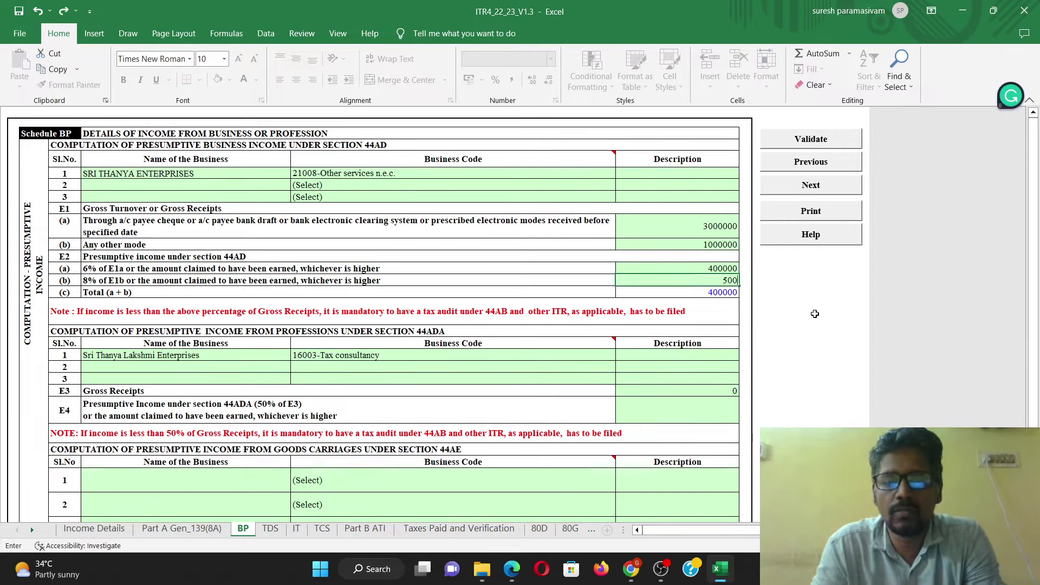
click(726, 329)
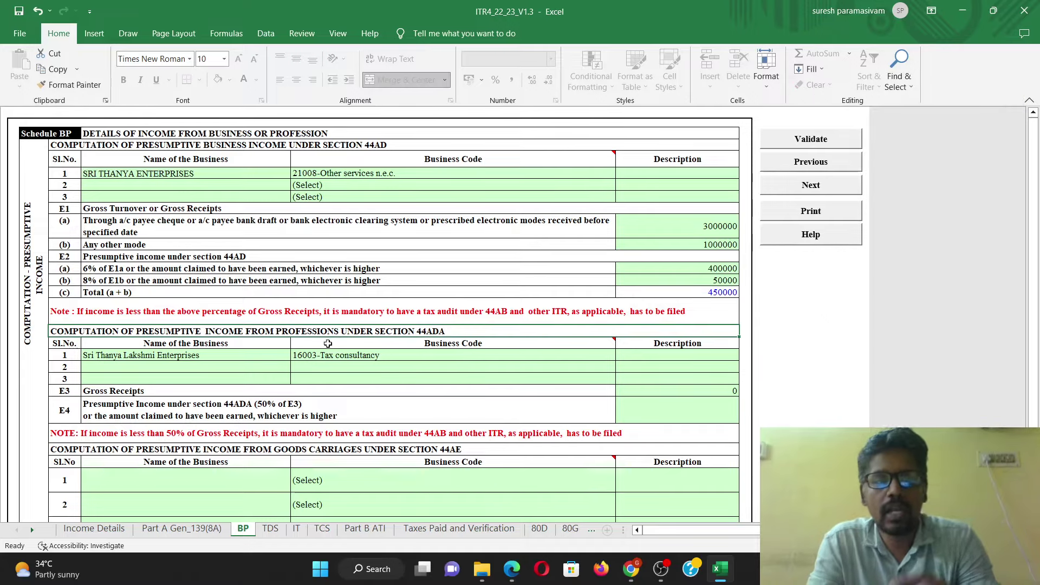
click(693, 287)
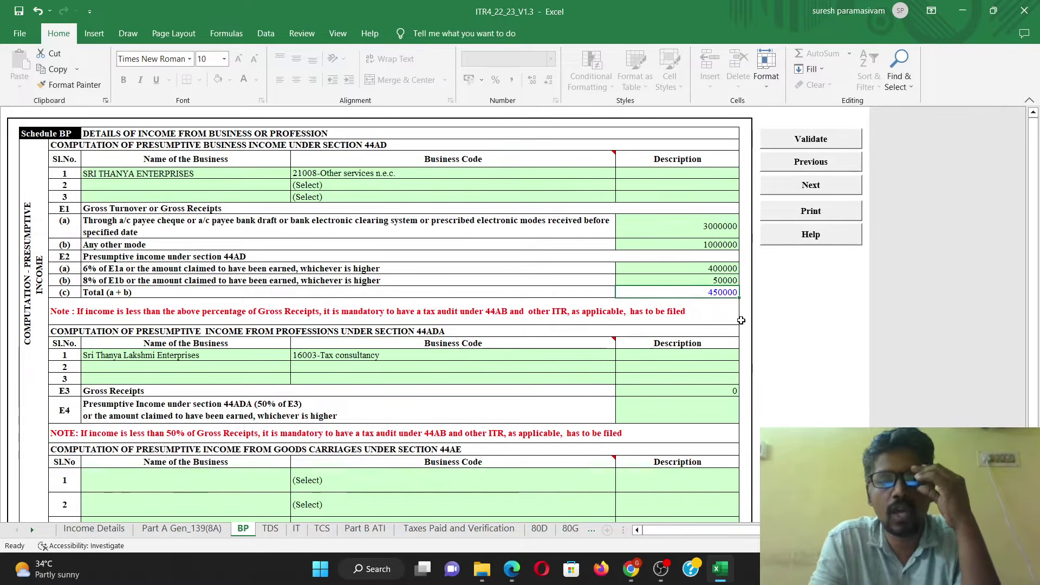
scroll(634, 335, down, 3)
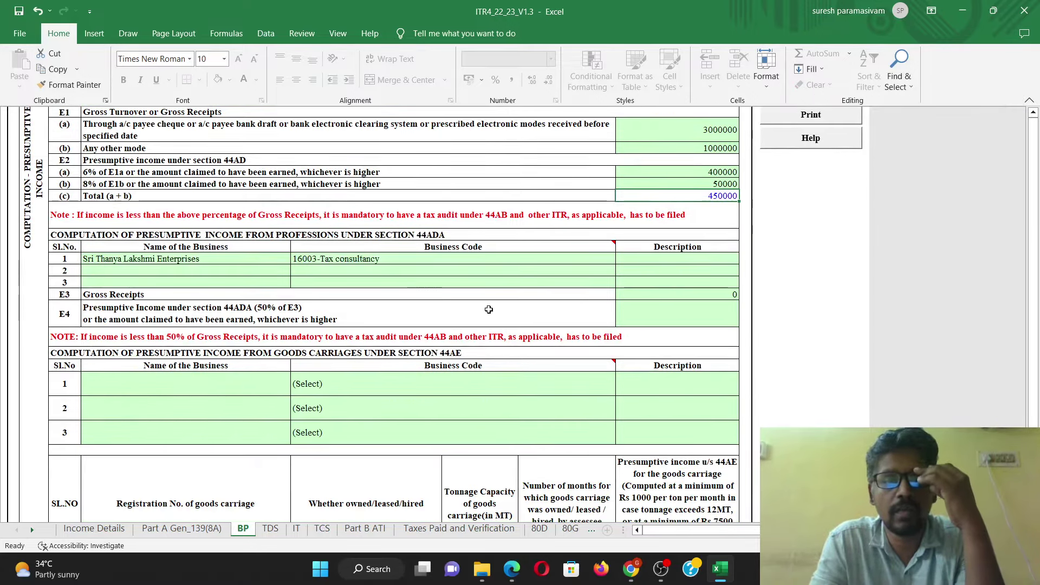
Step: Delete the 44ADA business code entry so the first profession row is blank
click(452, 264)
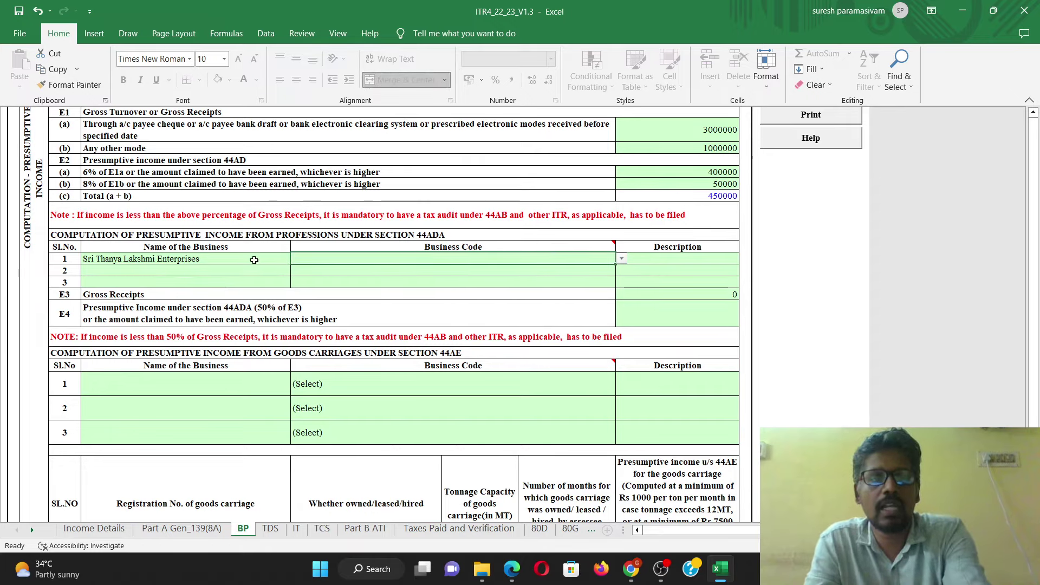
key(Delete)
key(Left)
key(Delete)
scroll(533, 261, up, 3)
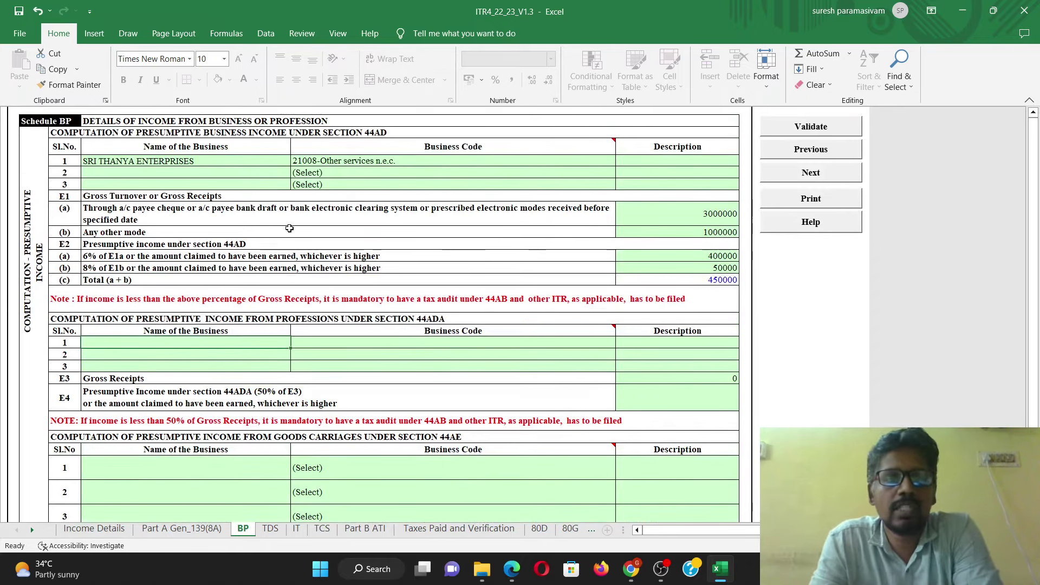
scroll(321, 284, down, 1)
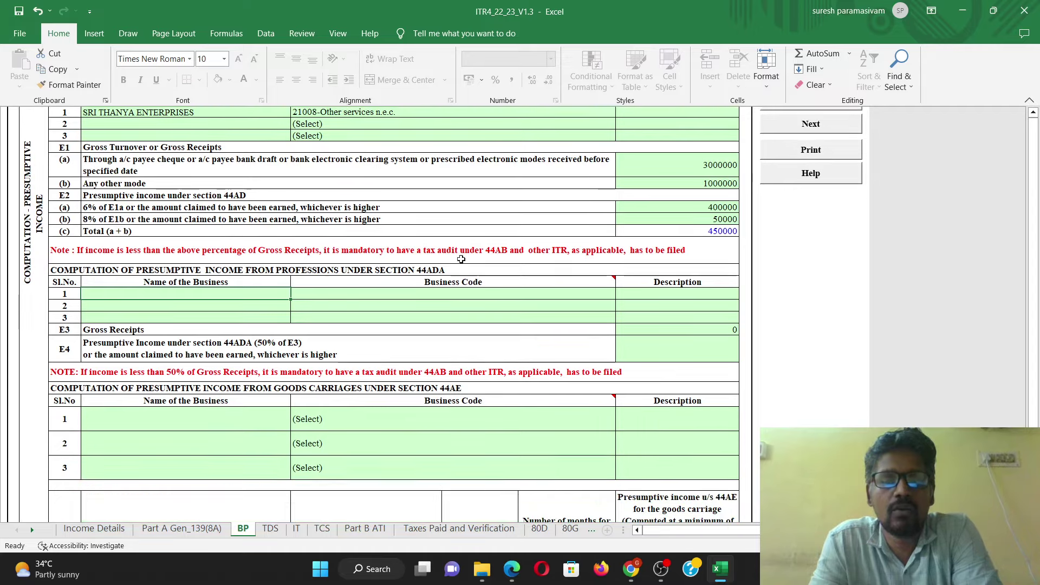
scroll(447, 240, up, 1)
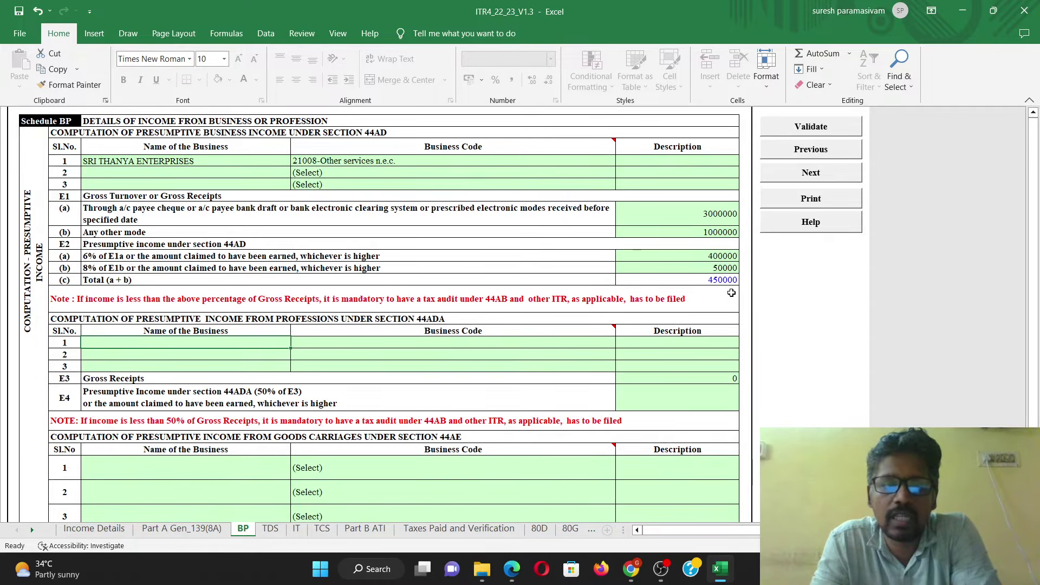
scroll(384, 369, down, 1)
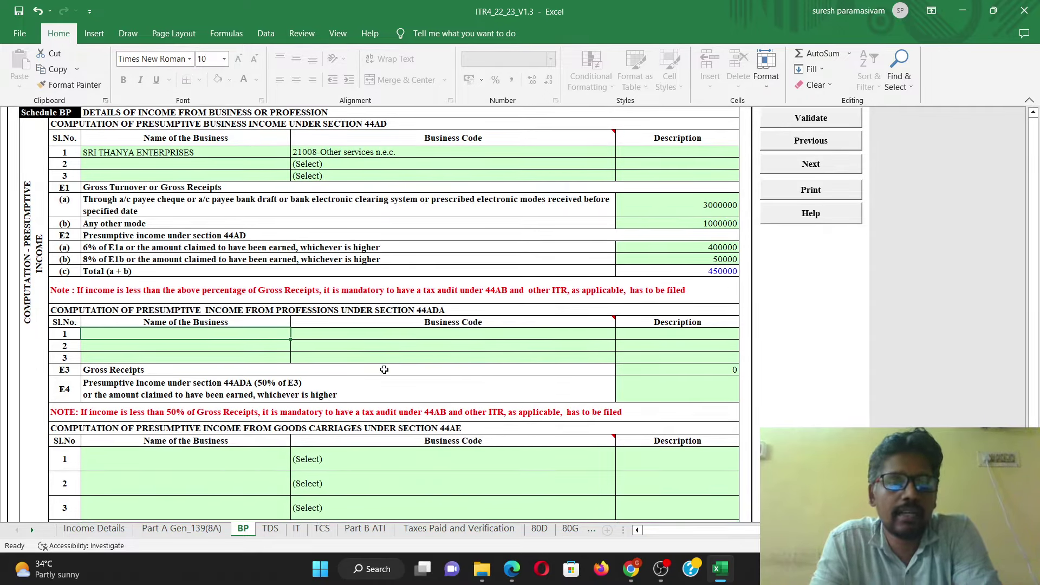
scroll(384, 369, down, 2)
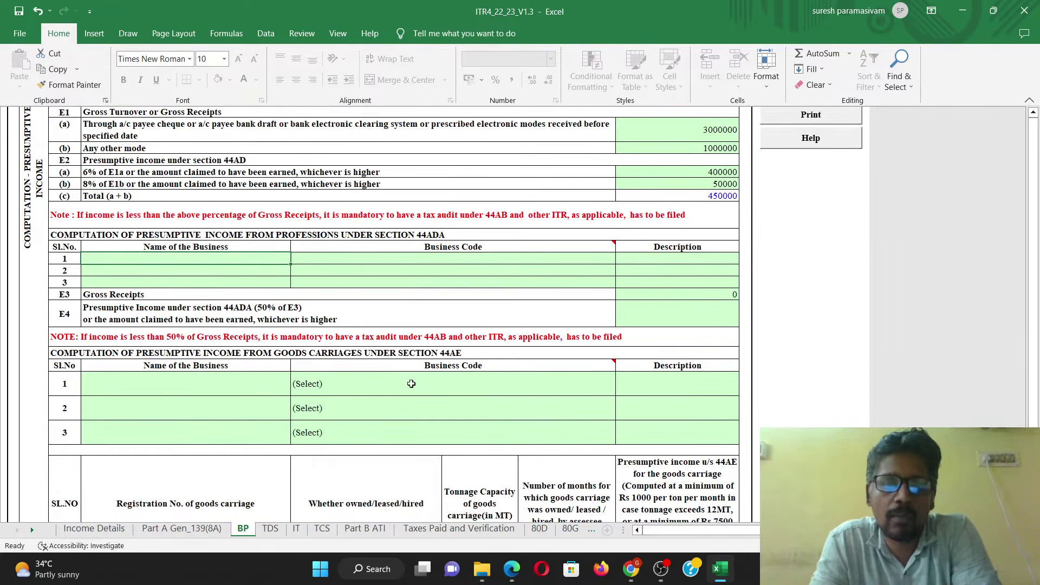
scroll(689, 261, up, 2)
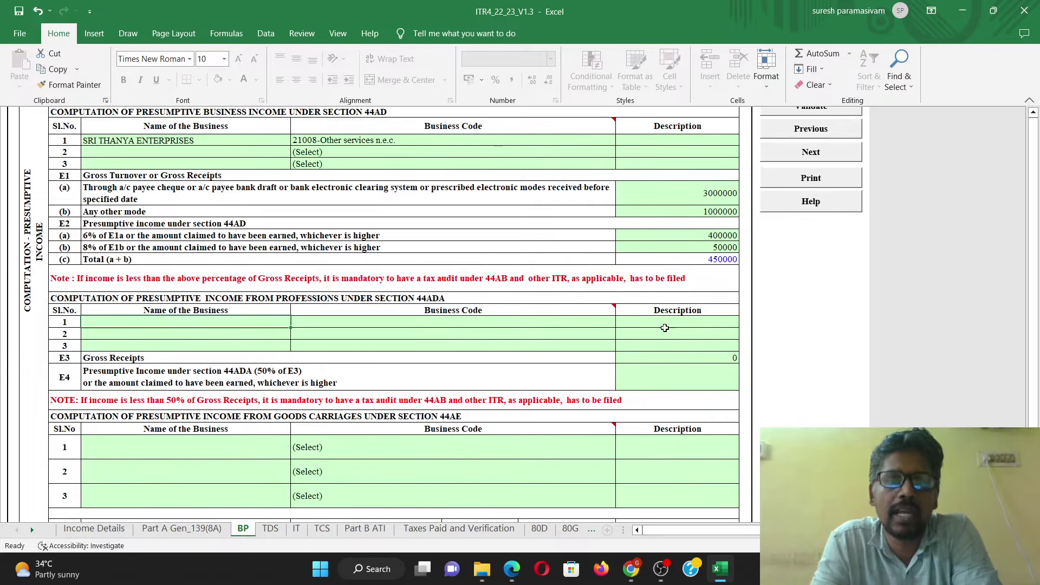
scroll(460, 401, down, 4)
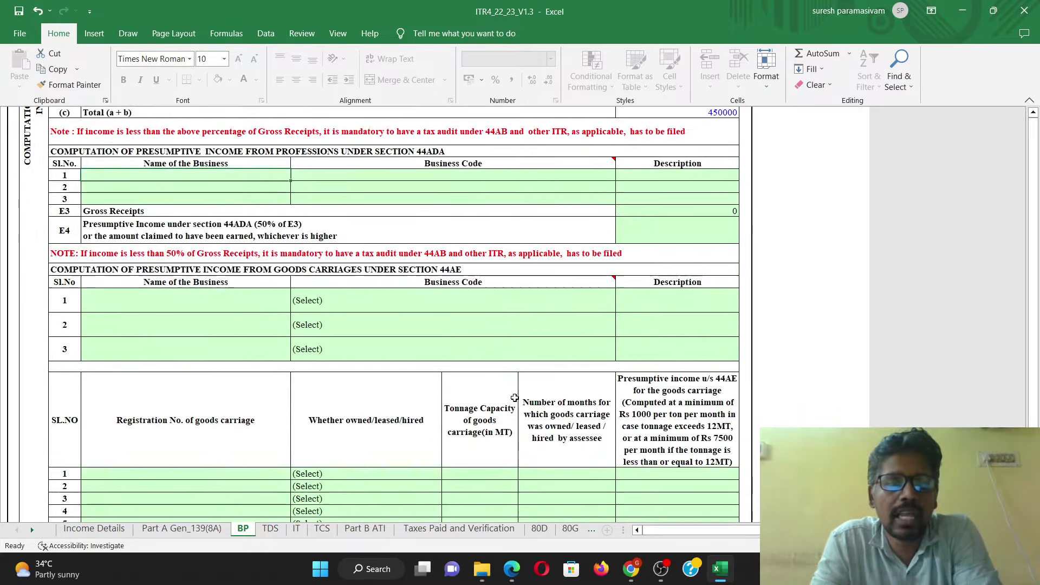
scroll(515, 398, down, 3)
scroll(316, 231, up, 5)
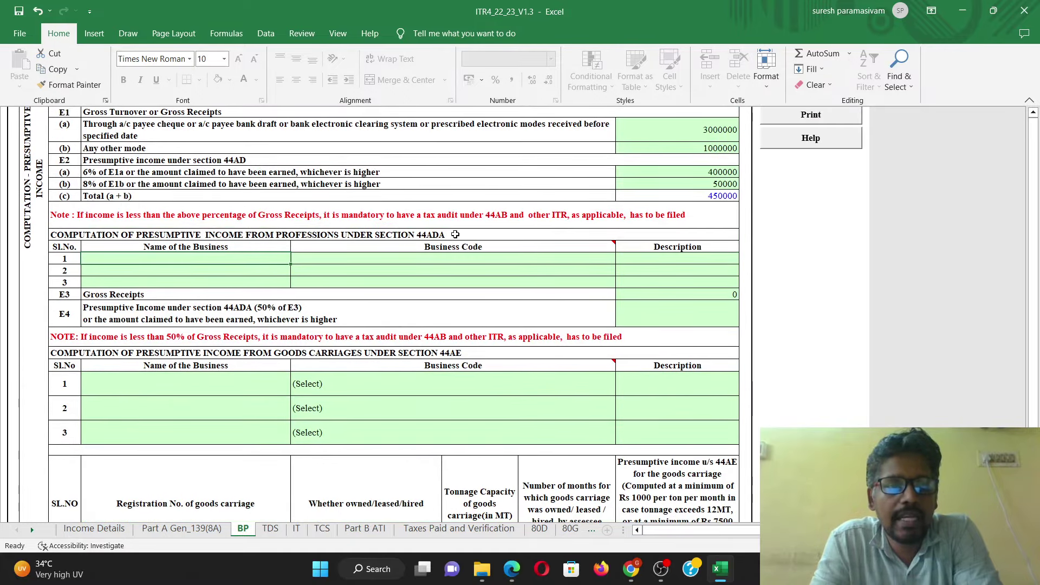
Step: Review the 44AE business code note and scroll down to the Financial Particulars section
click(455, 234)
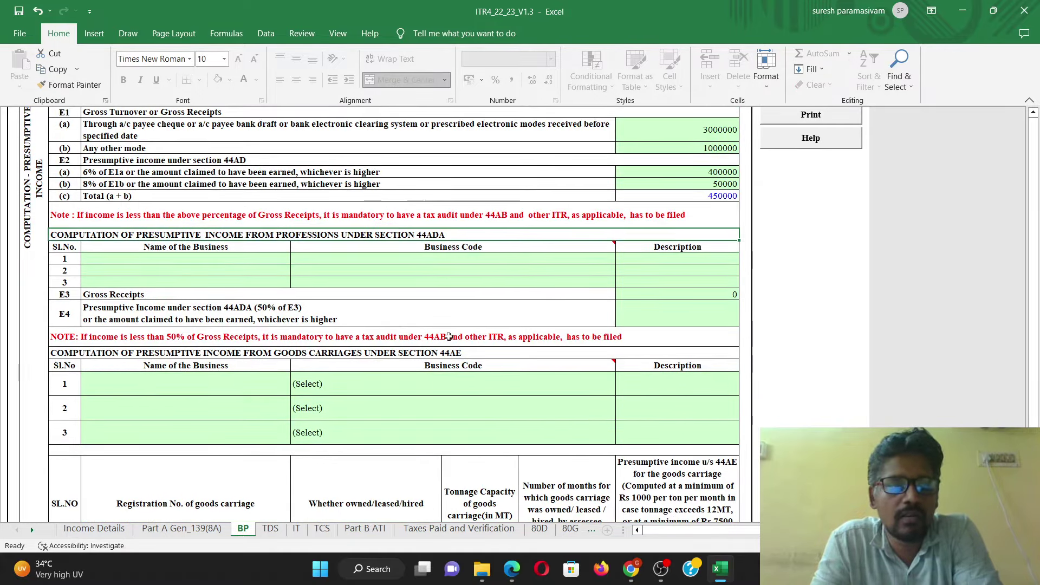
click(412, 318)
click(407, 353)
mouse_move(406, 364)
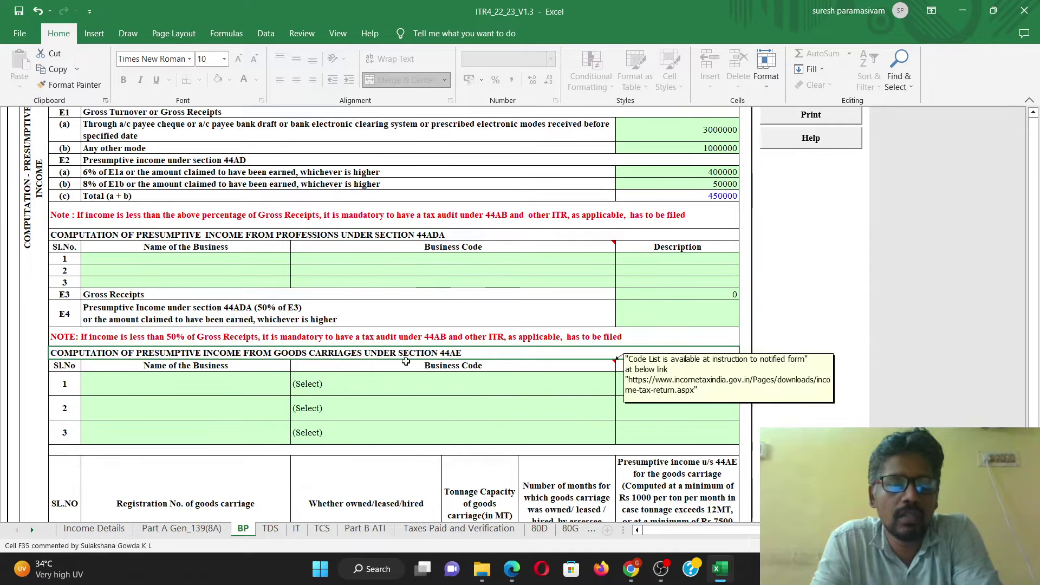
scroll(479, 308, up, 2)
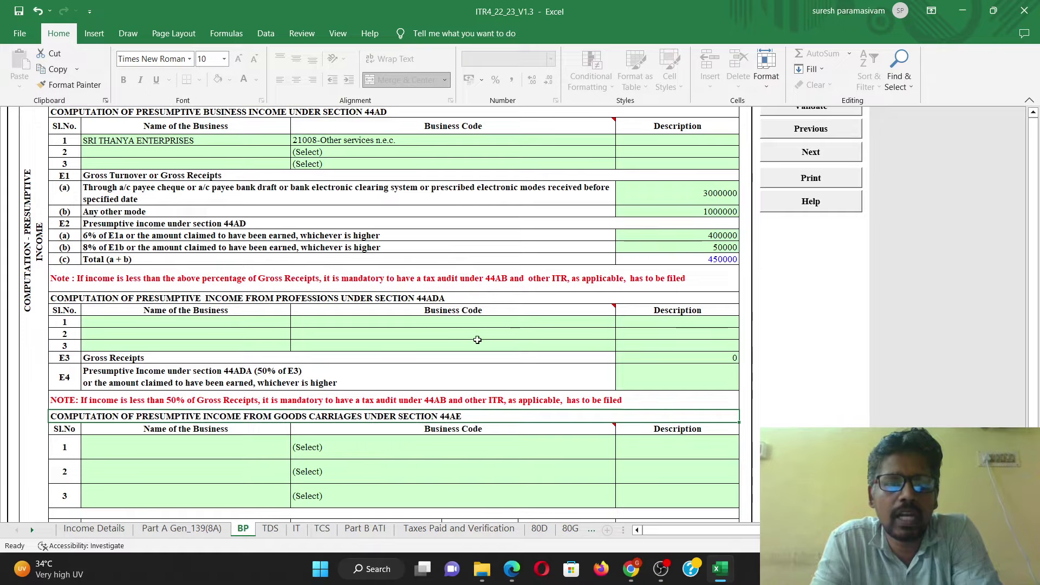
scroll(515, 371, down, 2)
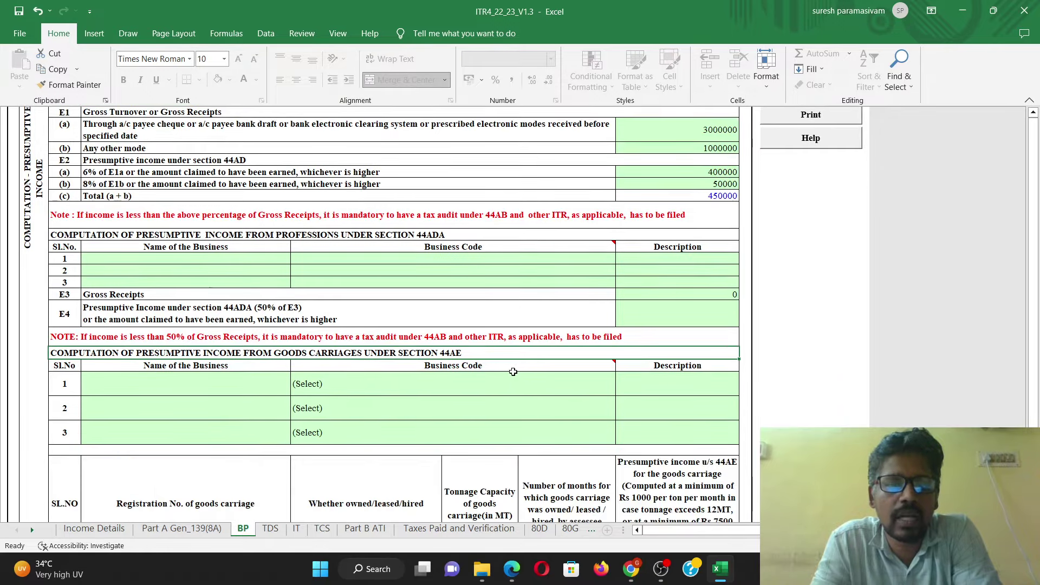
scroll(514, 371, down, 1)
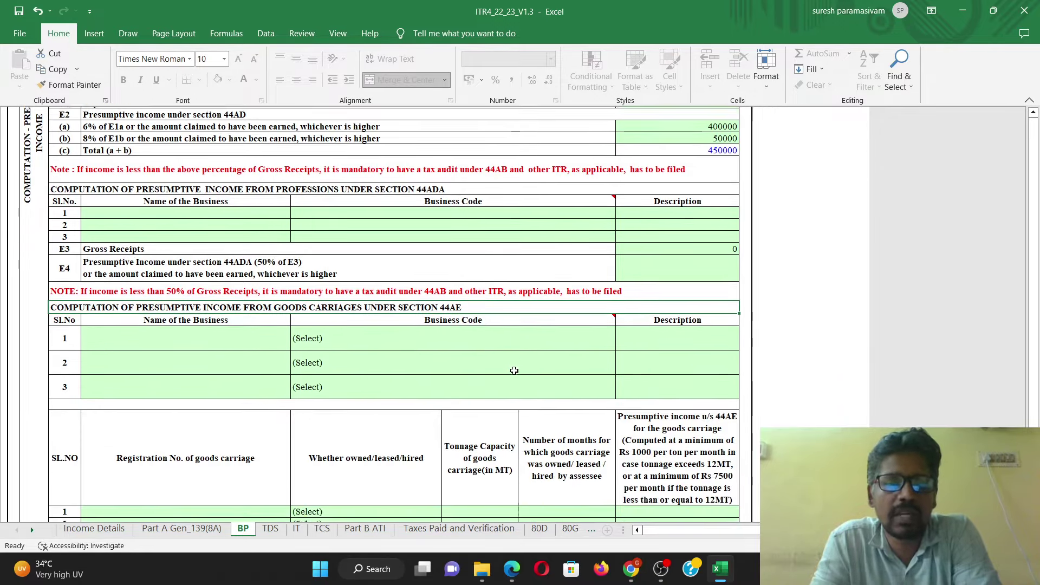
scroll(514, 370, down, 6)
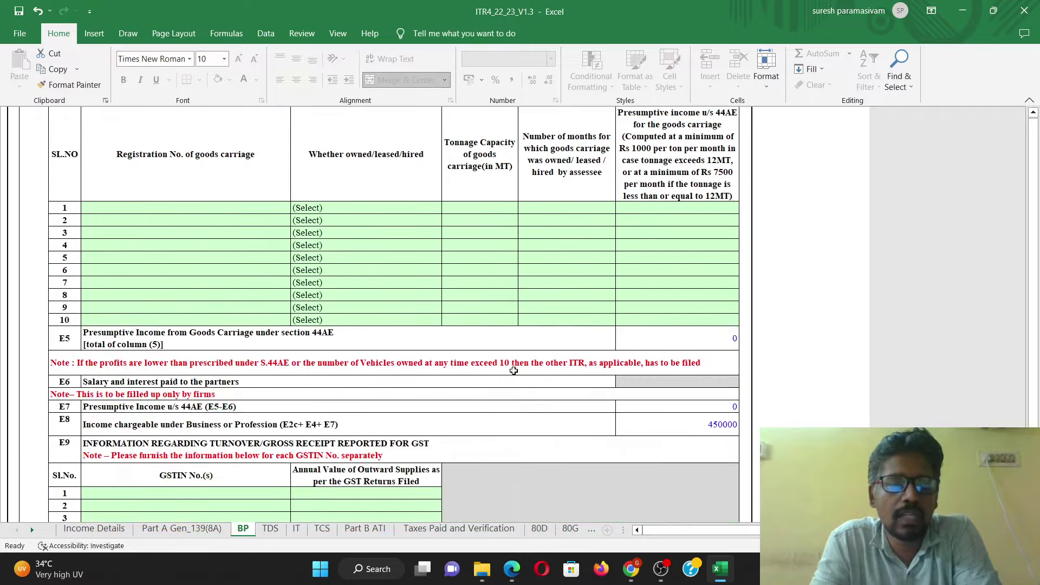
scroll(514, 371, down, 6)
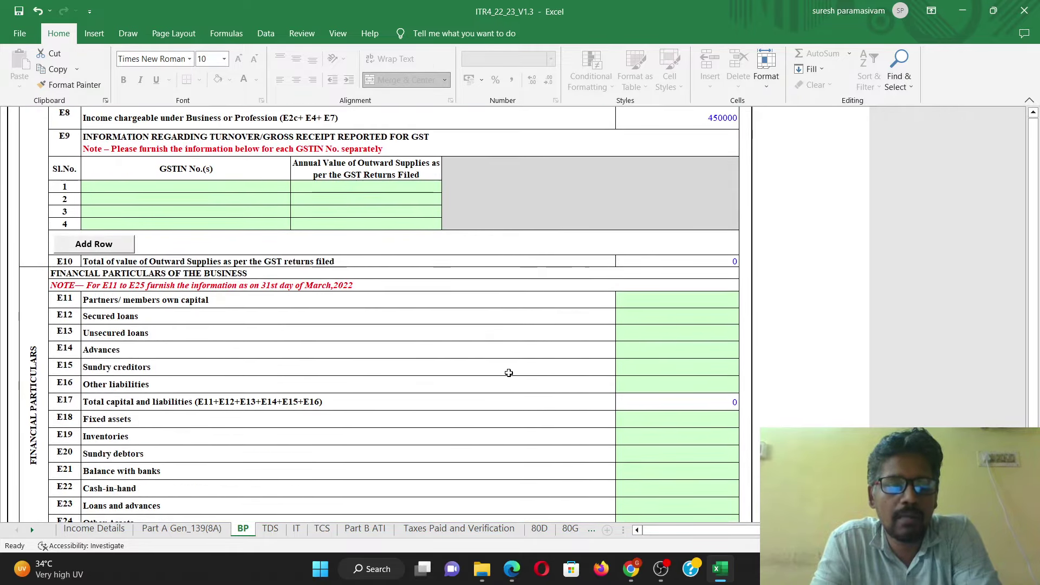
scroll(509, 372, down, 2)
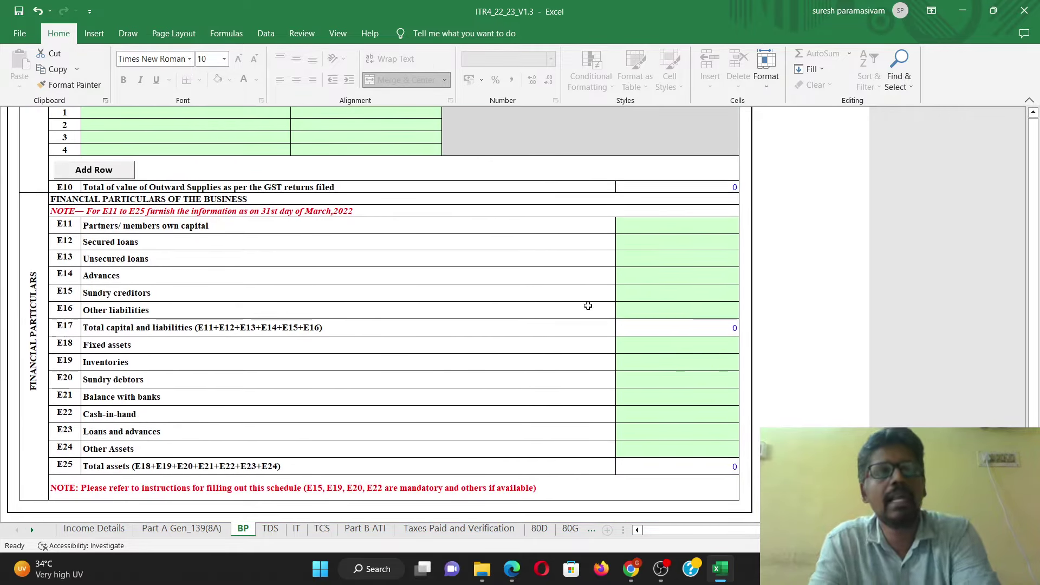
Step: Enter partners' own capital 150000, secured loans 50000 and unsecured loans 50000
click(725, 224)
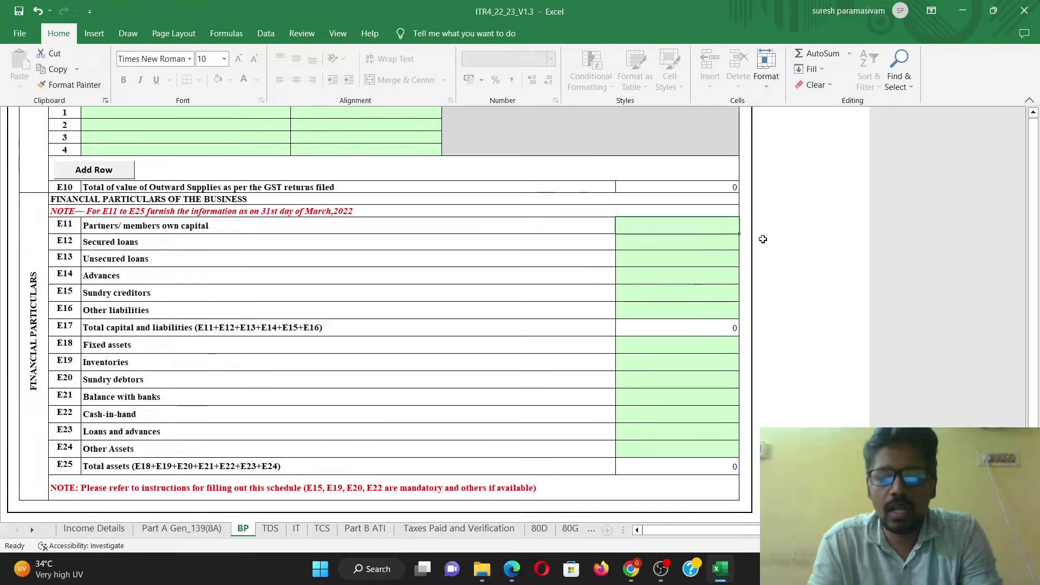
text(150000)
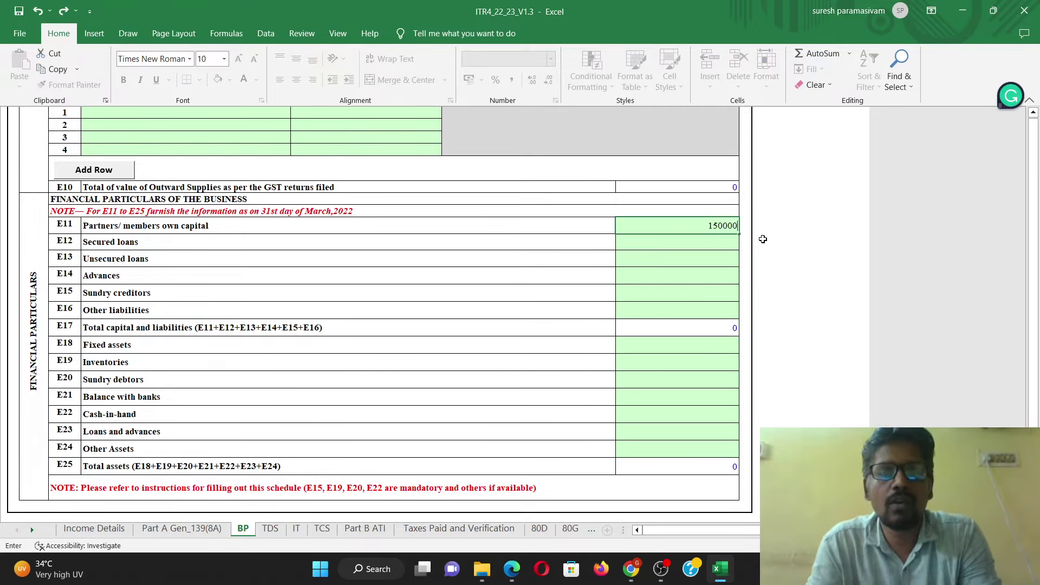
click(696, 245)
text(50000)
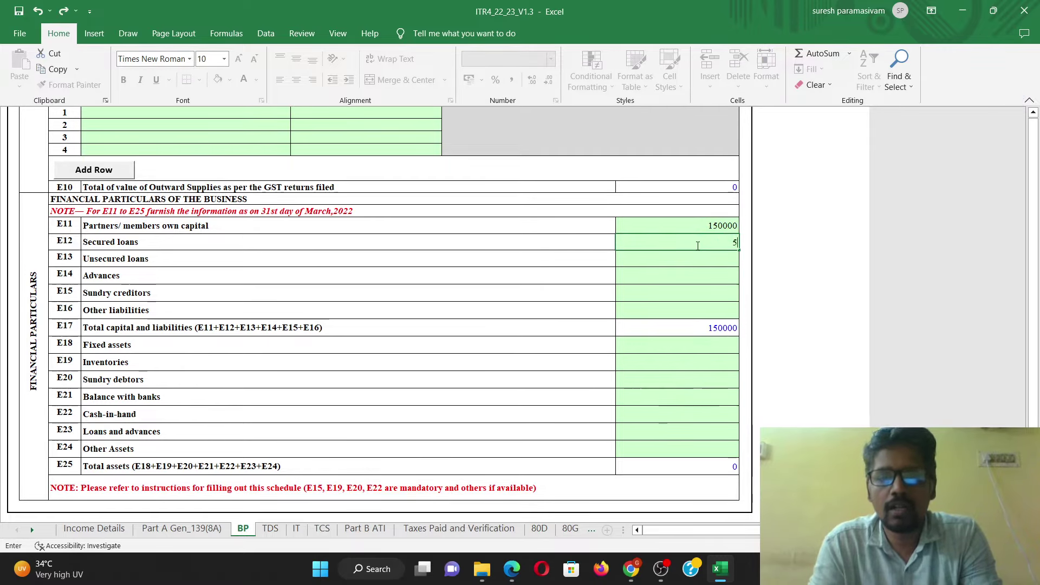
click(699, 258)
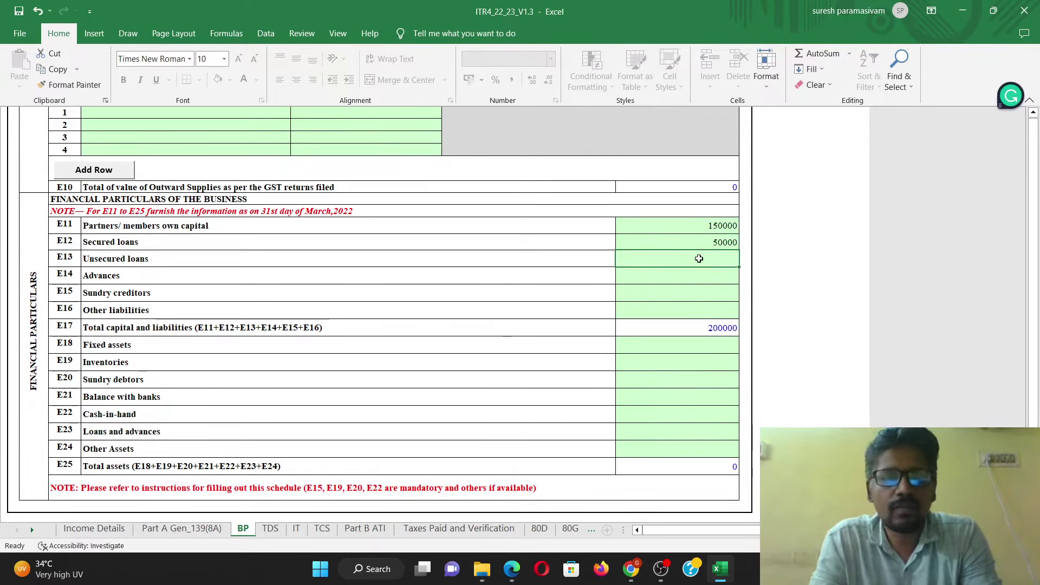
text(50000)
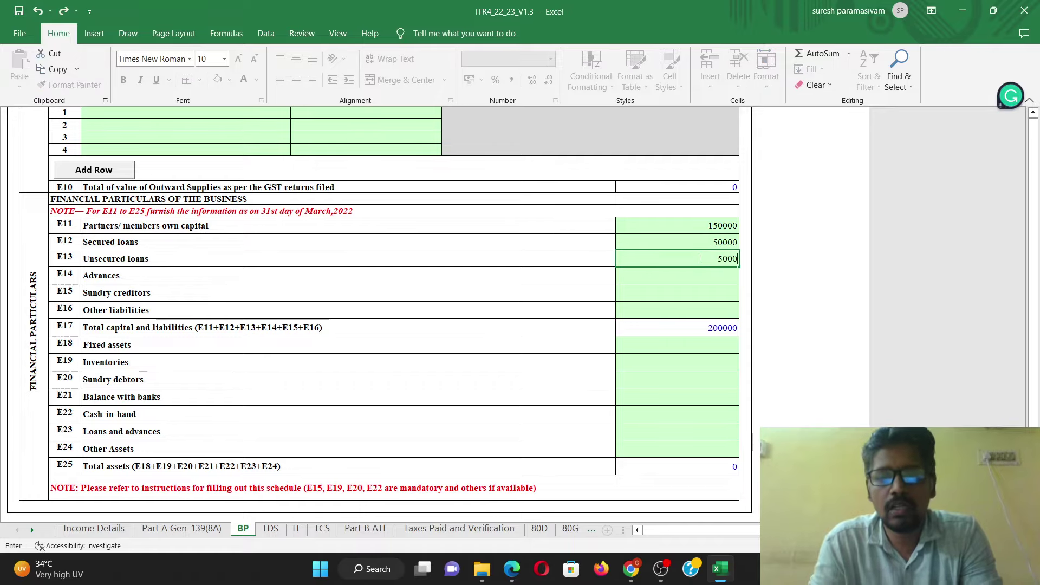
click(690, 278)
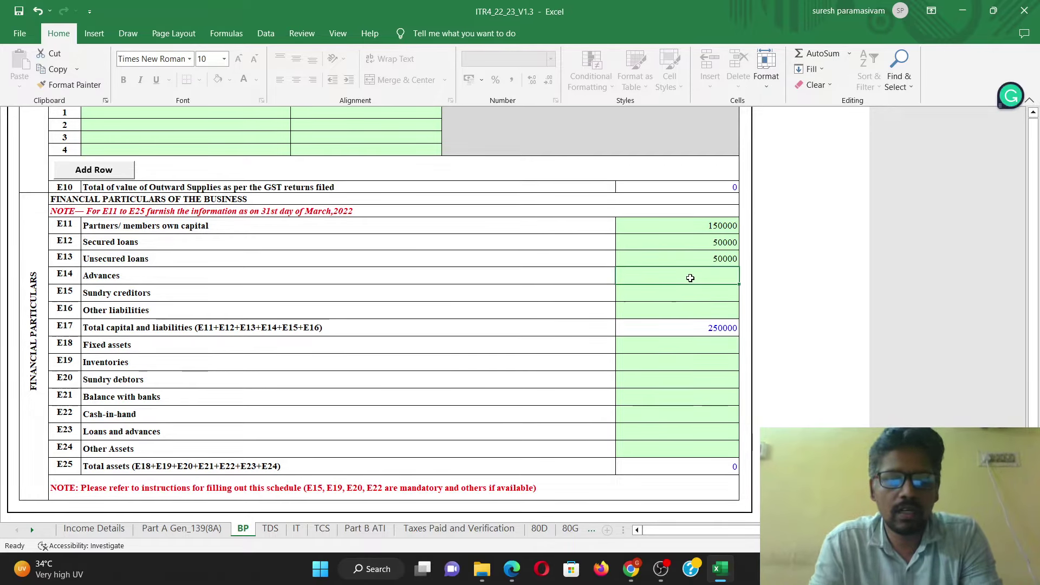
Step: Enter advances 0, Sundry creditors 50000 and Other liabilities 25000
text(0)
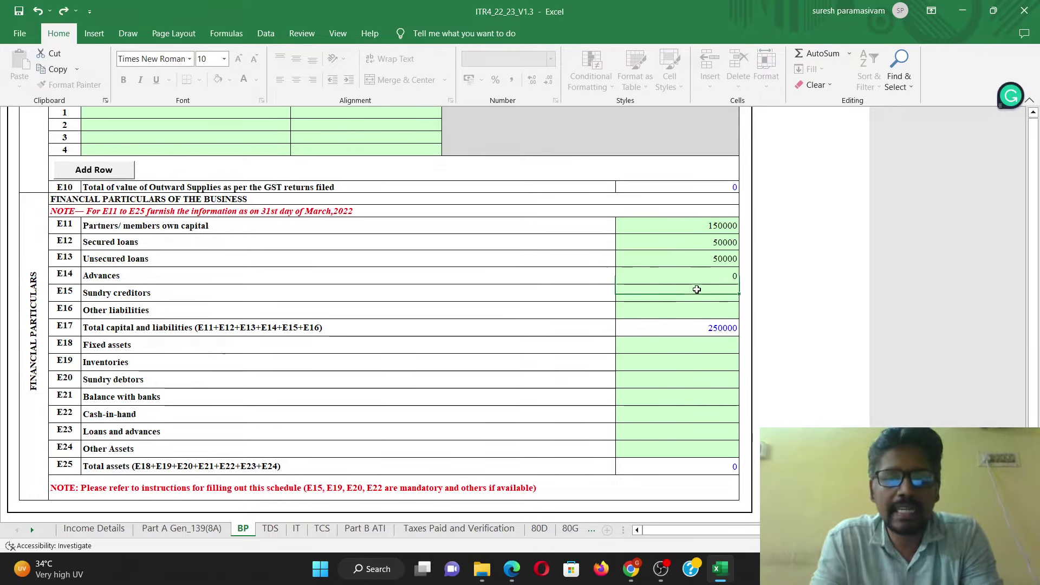
click(697, 289)
text(50000)
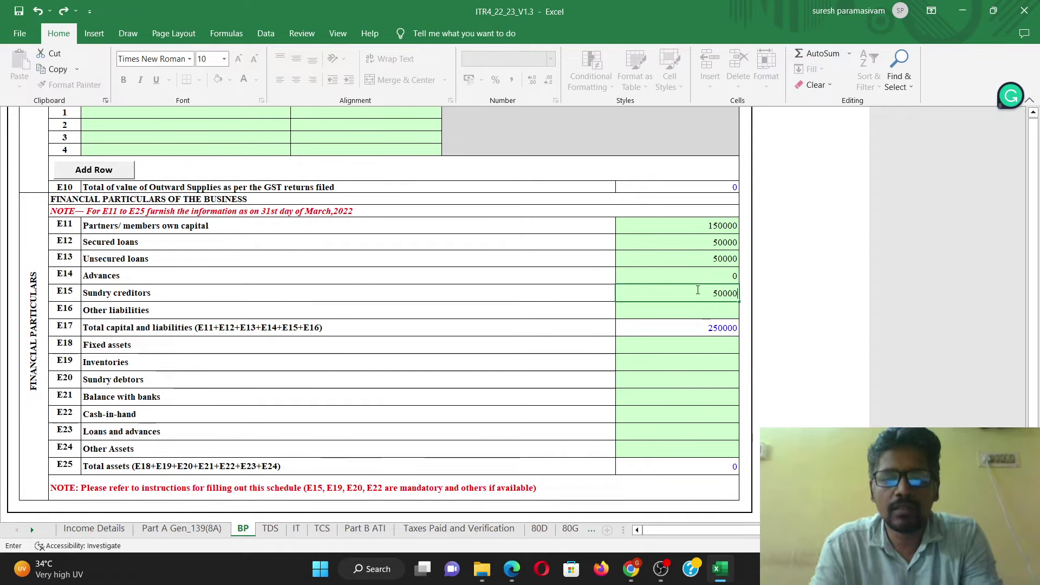
click(683, 314)
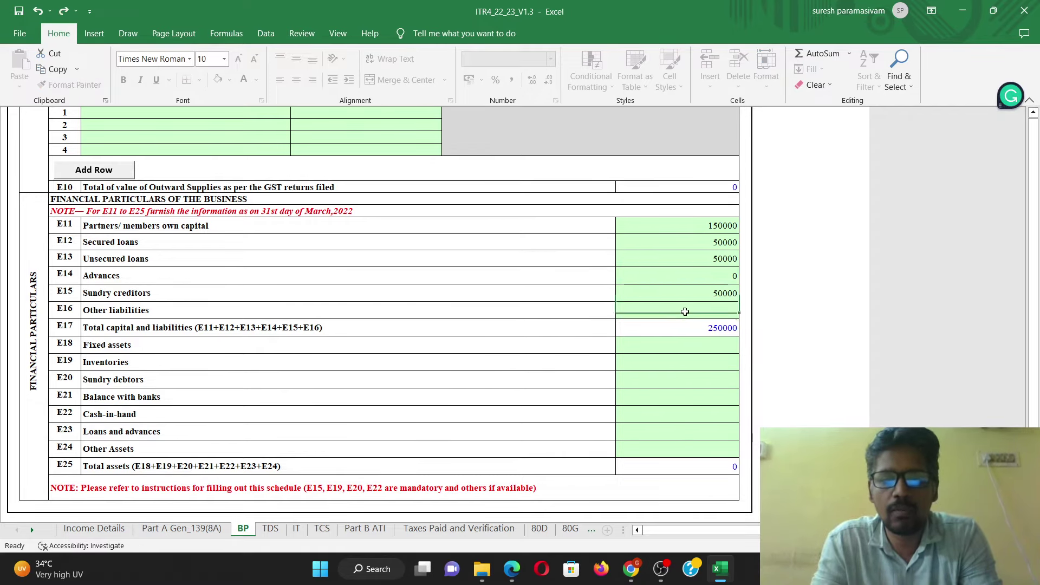
text(25000)
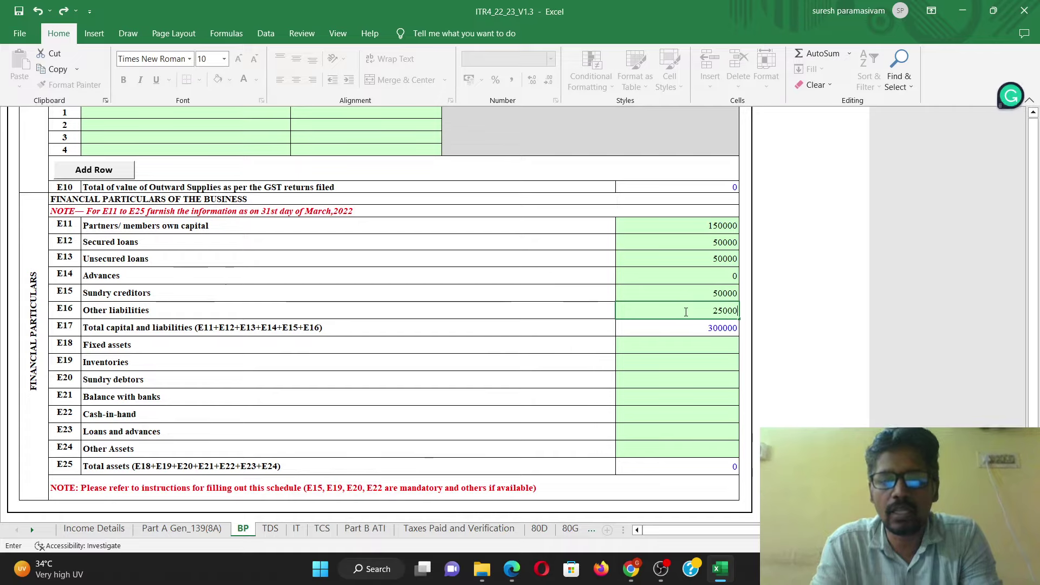
click(723, 386)
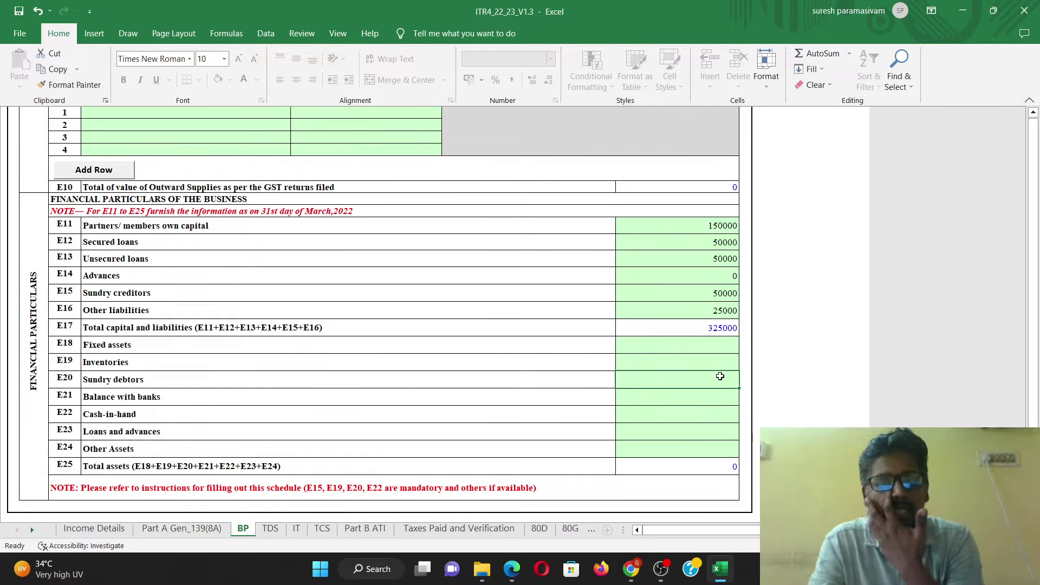
click(726, 346)
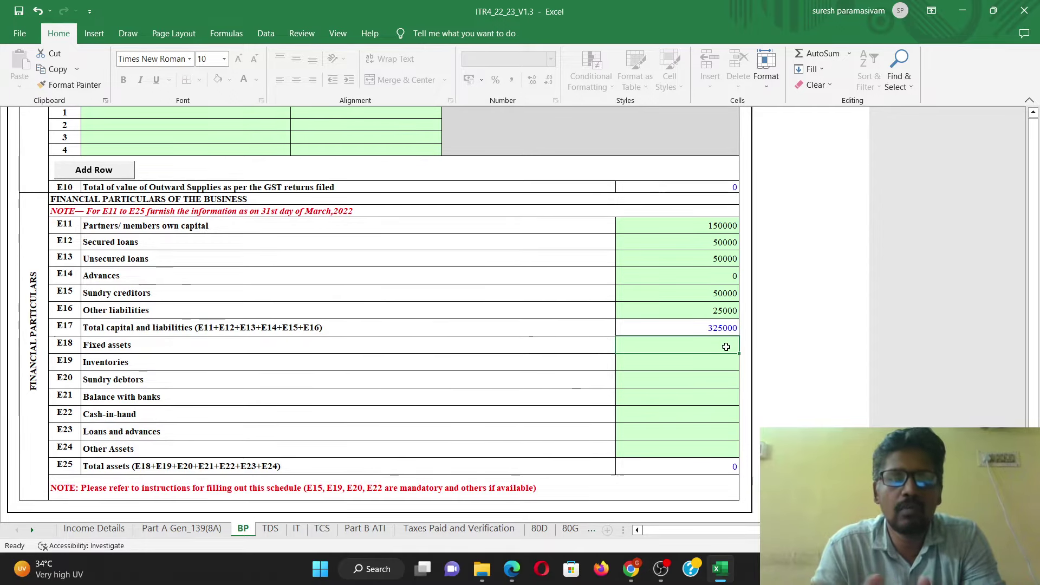
Step: Enter fixed assets 150000, inventories 50000, sundry debtors 175000, and raise Sundry creditors to 150000
text(150000)
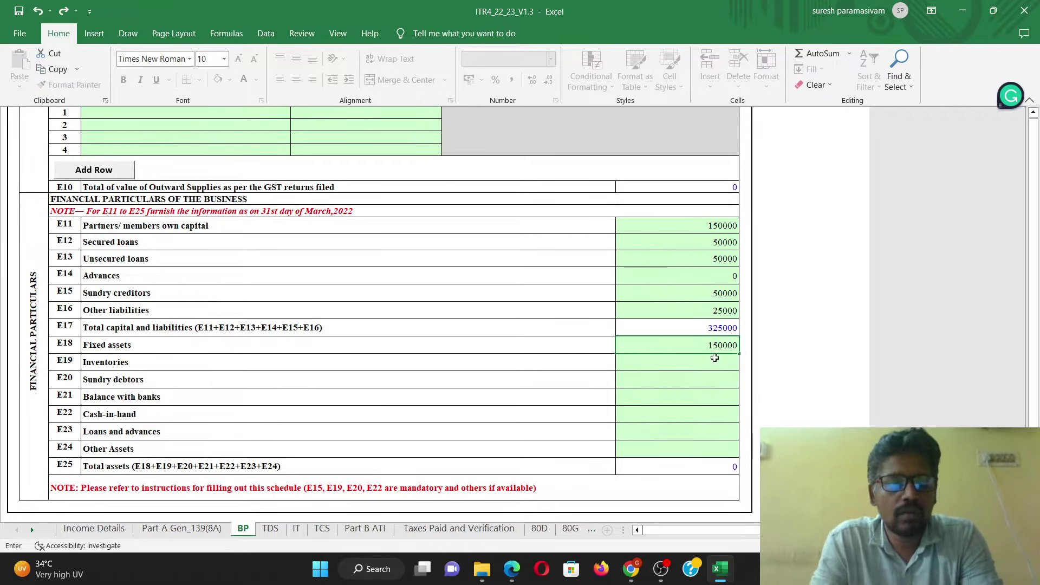
key(Return)
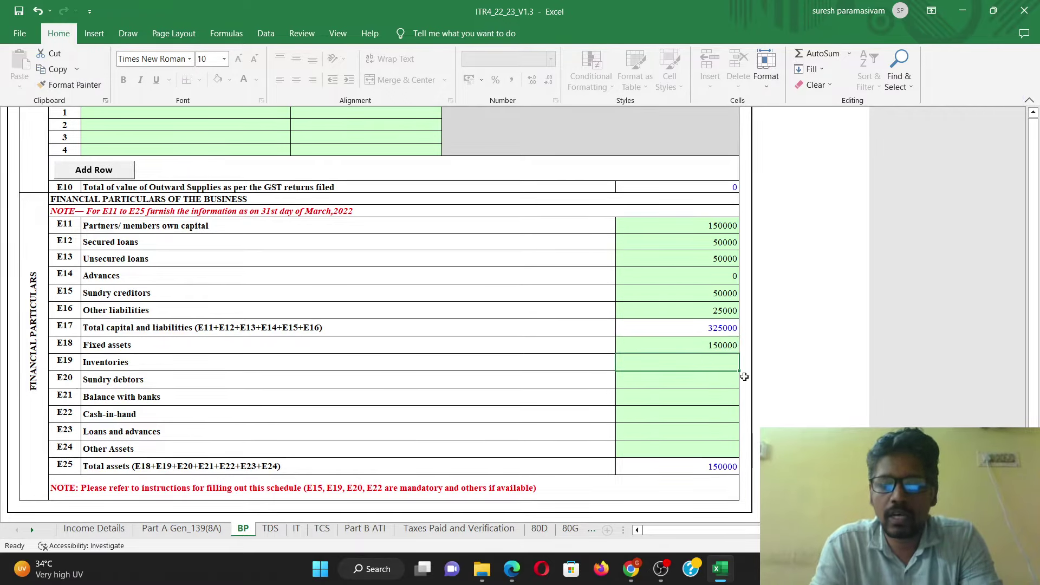
text(5000)
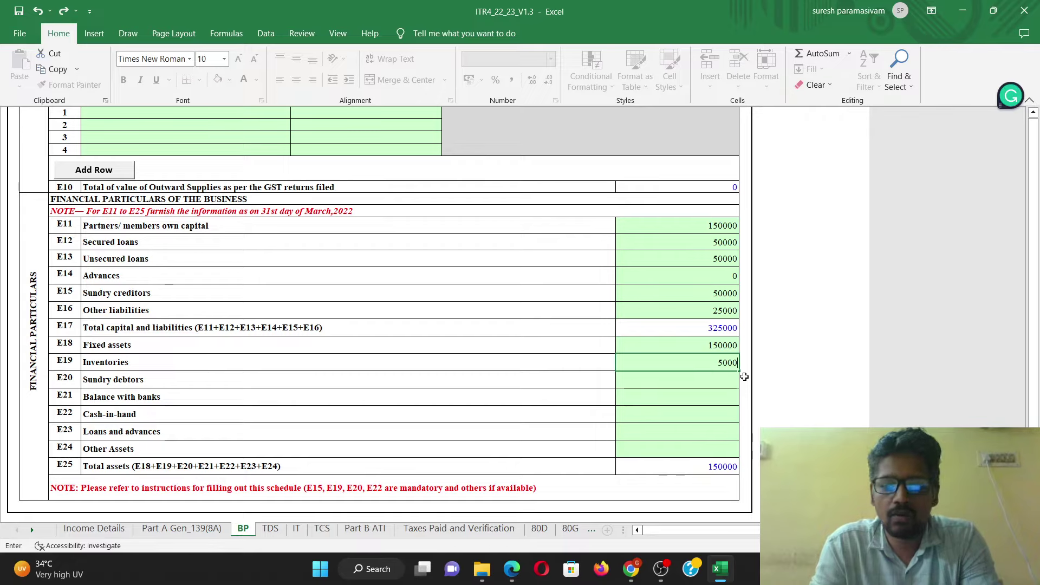
text(0)
click(699, 384)
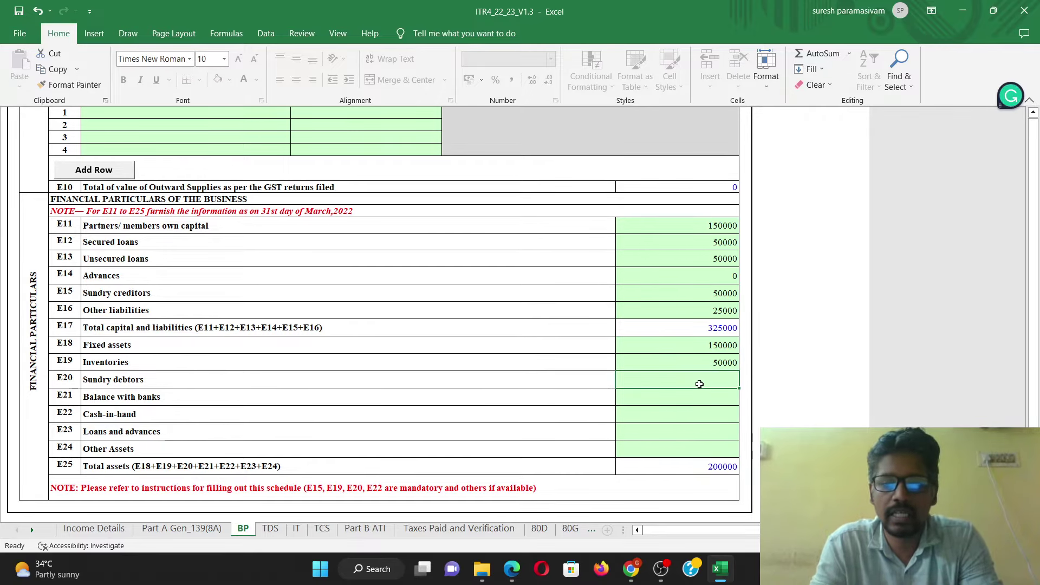
text(175000)
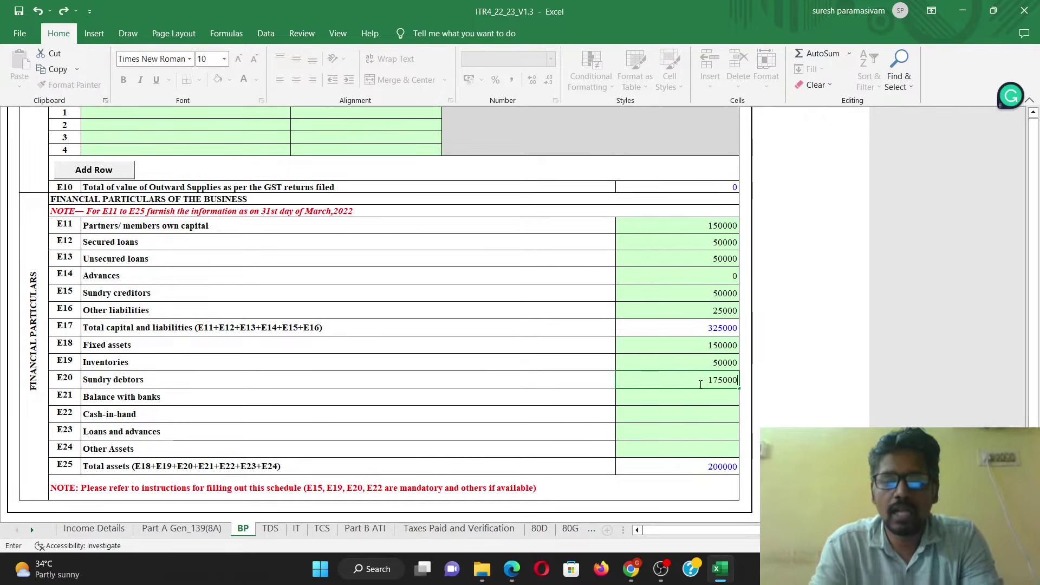
click(695, 413)
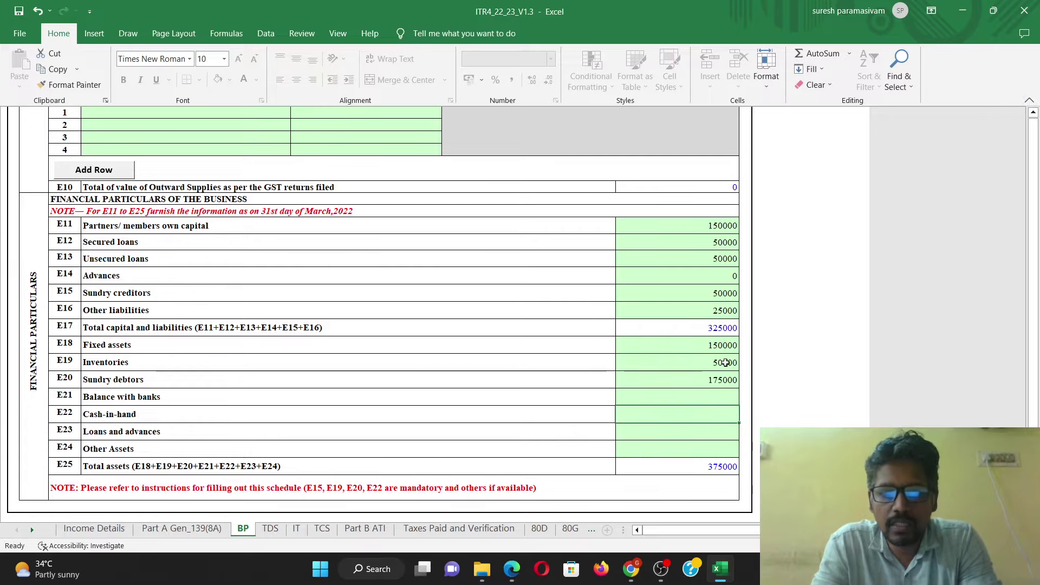
double_click(712, 292)
text(1)
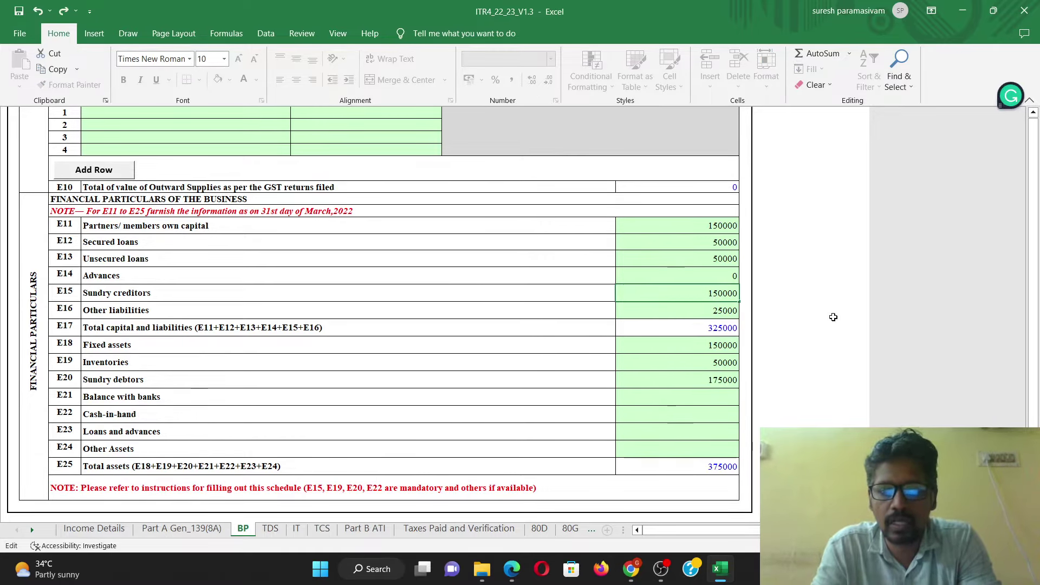
key(Return)
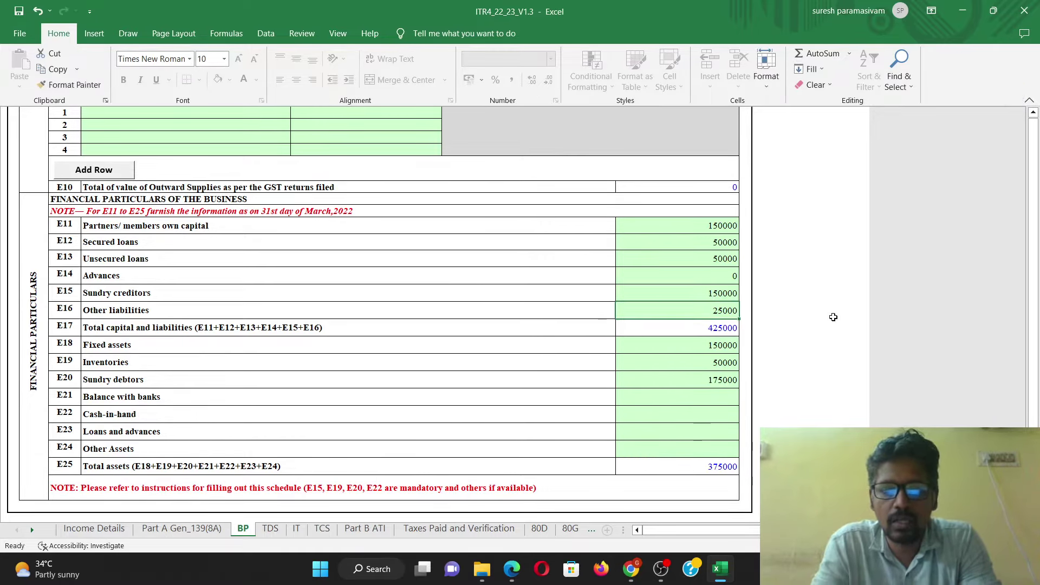
Step: Enter balance with banks 45000, cash-in-hand 5000, and 0 for loans and advances and other assets
click(703, 399)
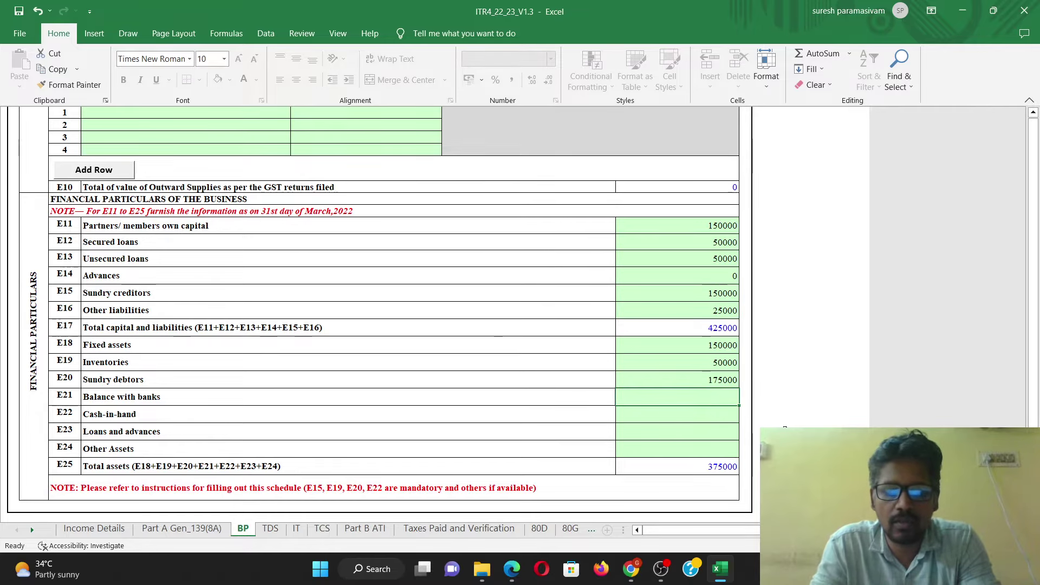
text(45000)
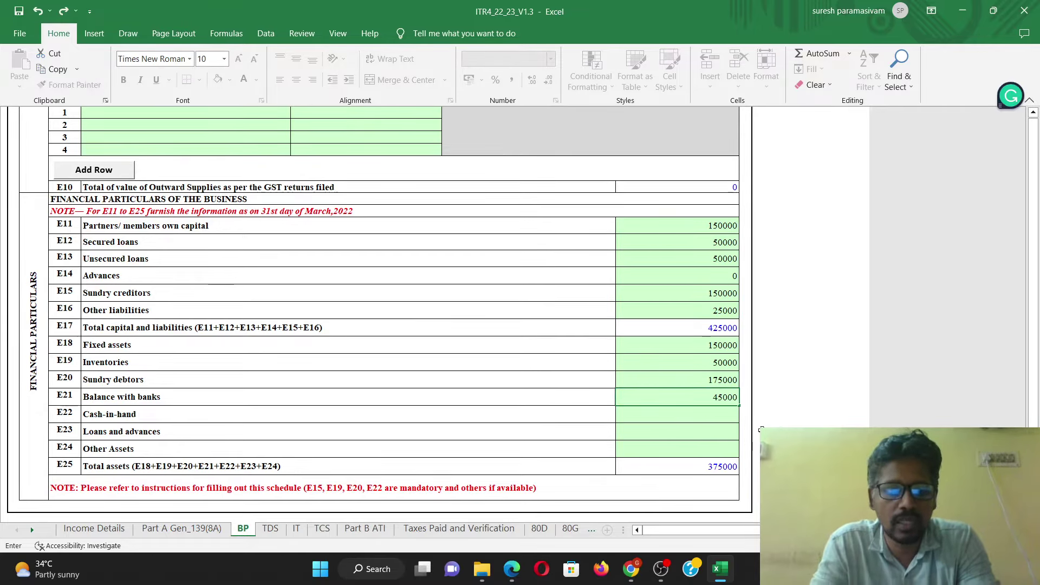
key(Return)
text(5000)
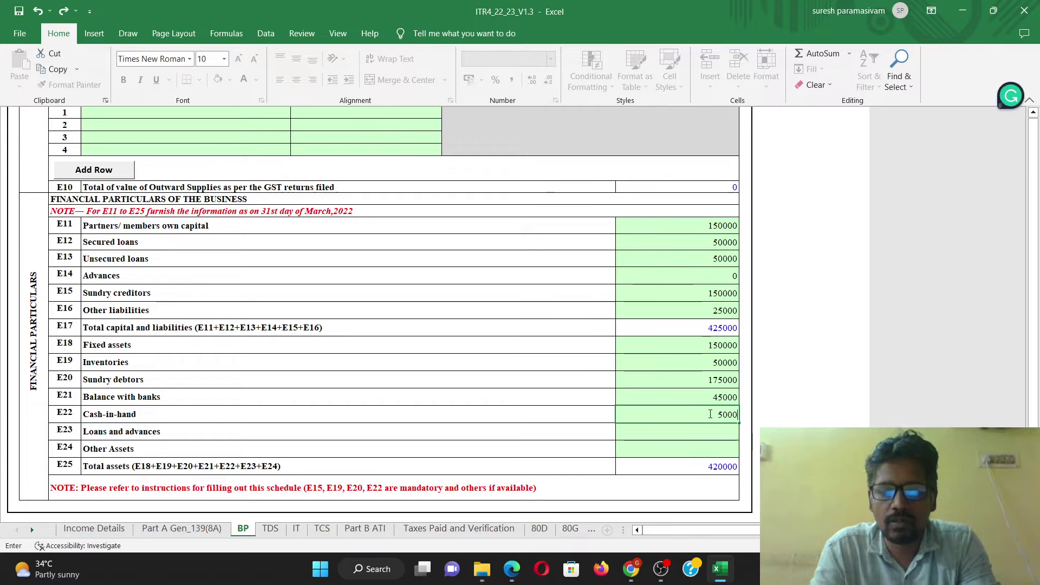
key(Return)
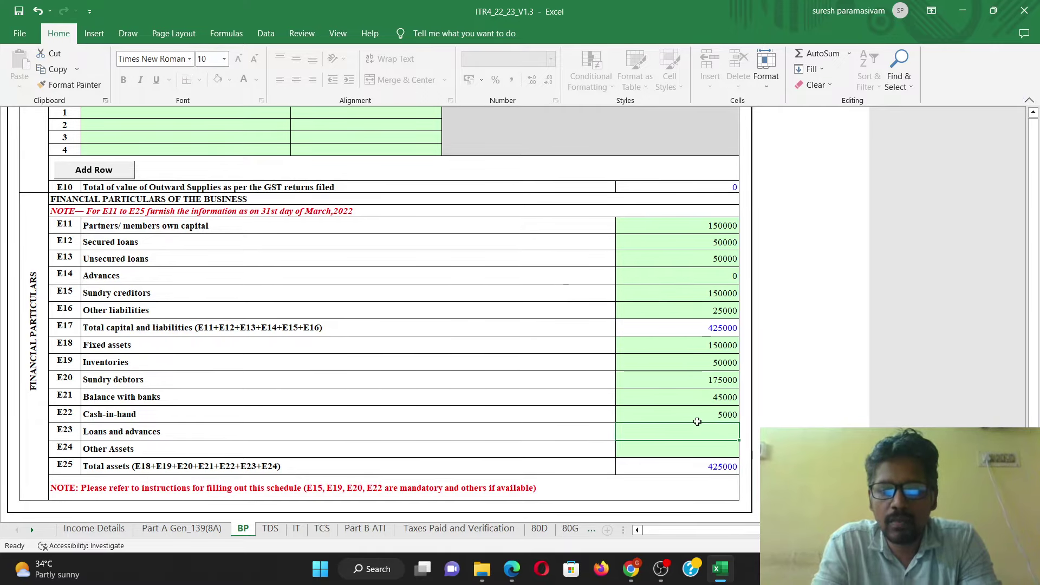
text(0)
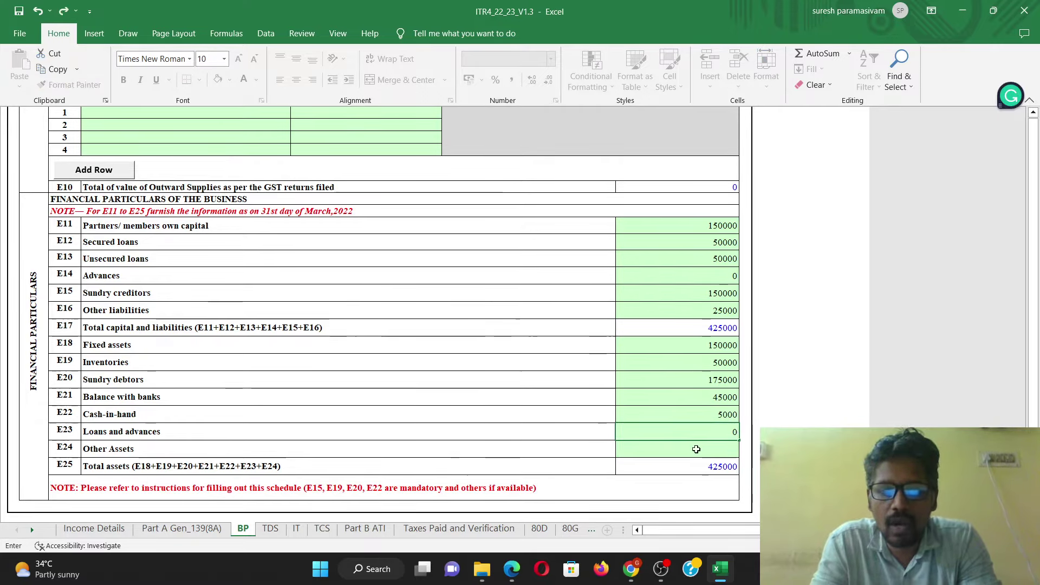
click(695, 449)
text(0)
click(216, 401)
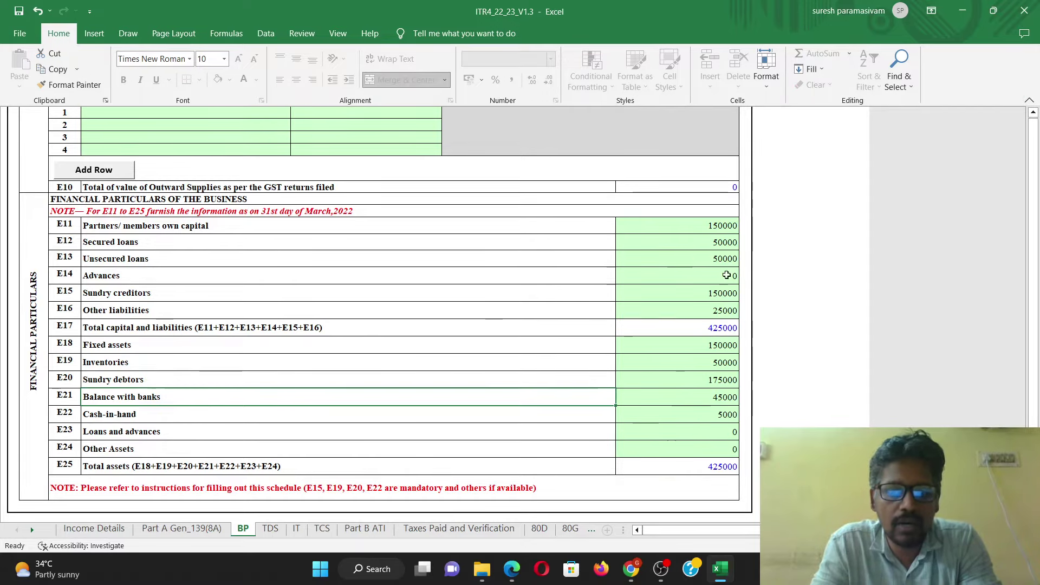
Step: Validate the BP sheet and dismiss the tax audit warning
scroll(704, 363, down, 2)
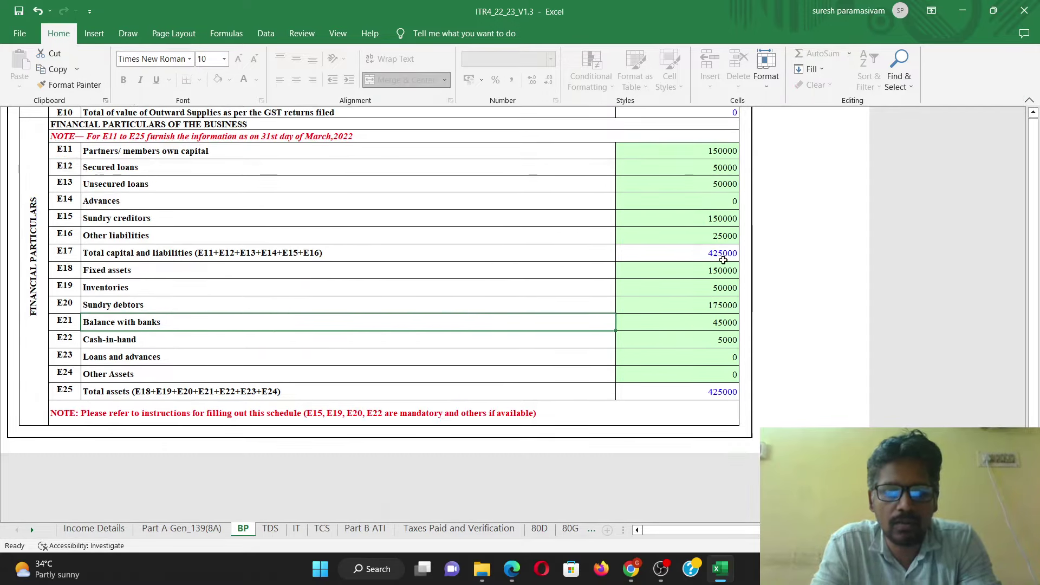
click(204, 391)
scroll(711, 390, up, 10)
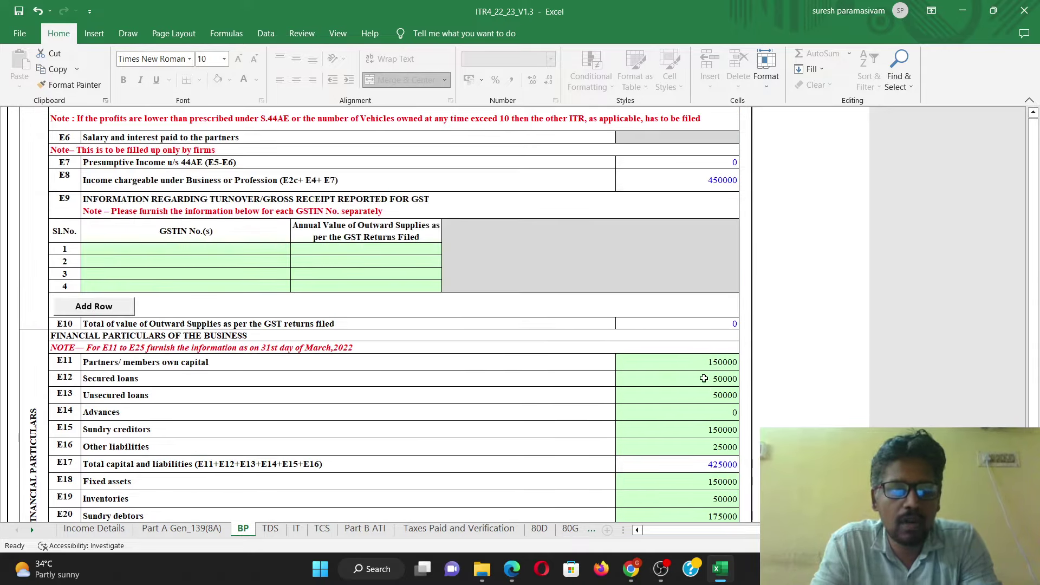
scroll(704, 325, up, 9)
scroll(639, 313, up, 10)
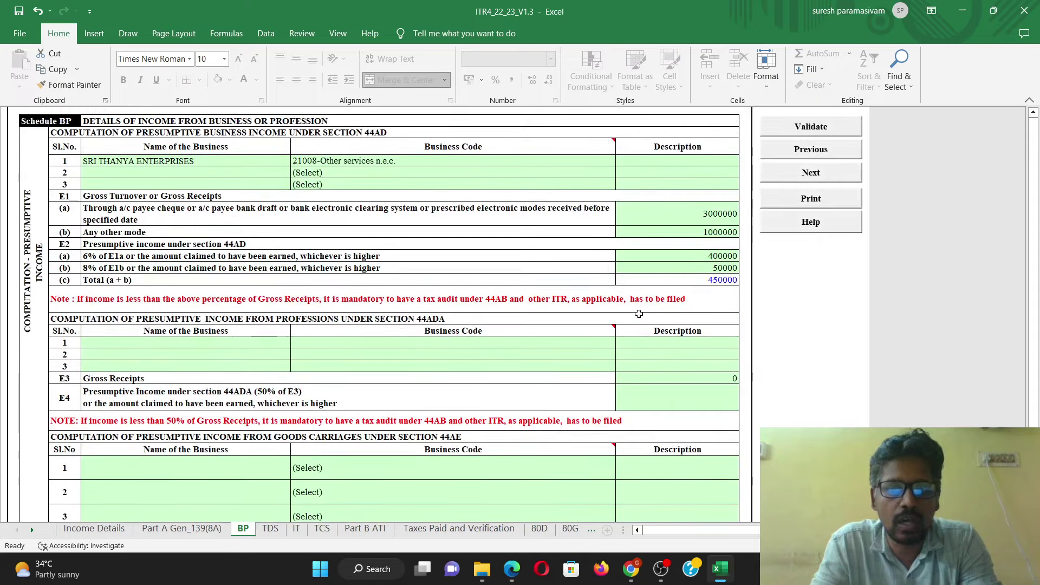
click(824, 127)
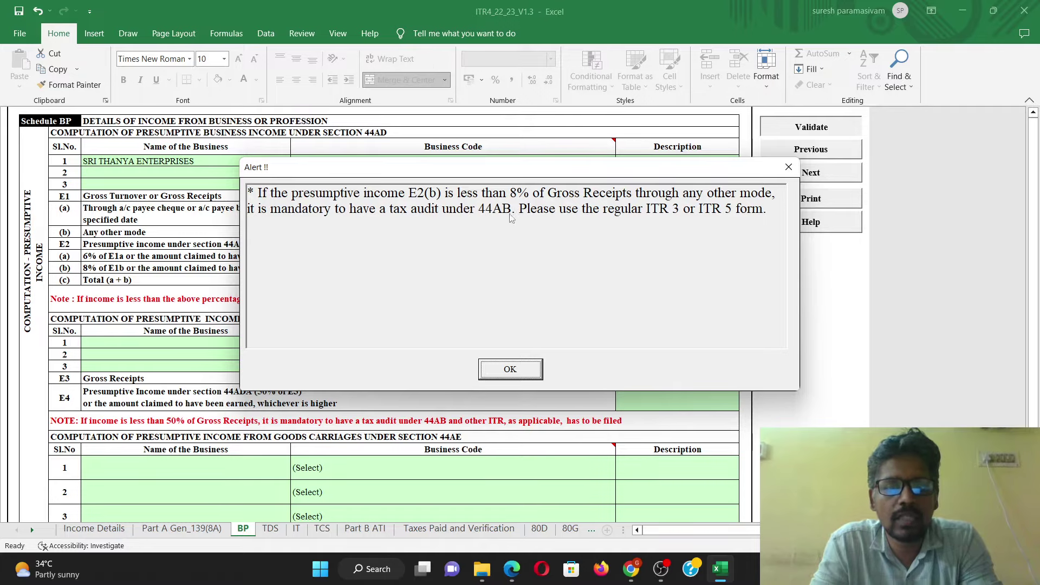
click(511, 369)
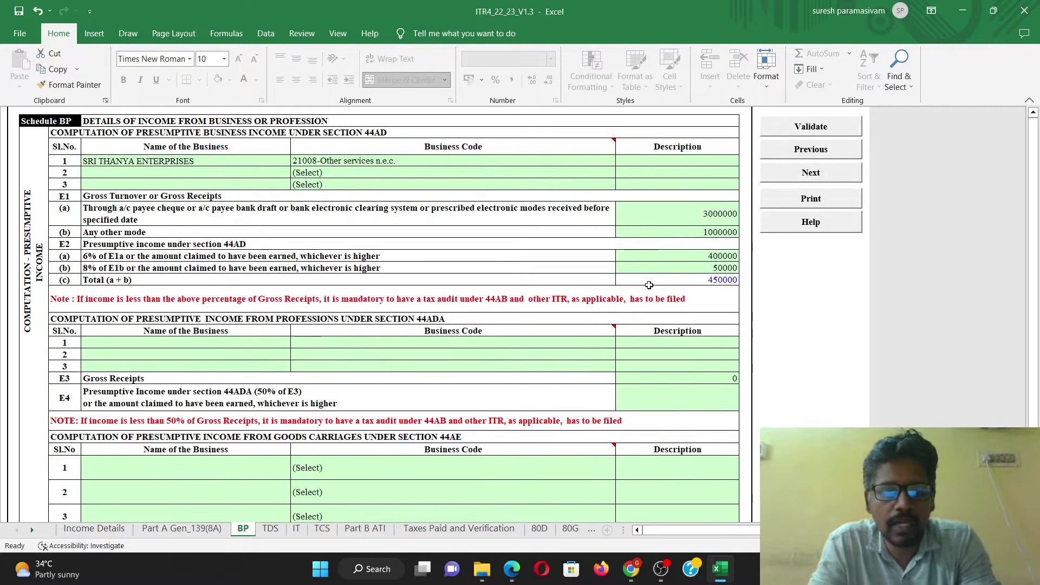
Step: Change the E2(b) 8% presumptive income to 80000 and revalidate the sheet as OK
click(692, 232)
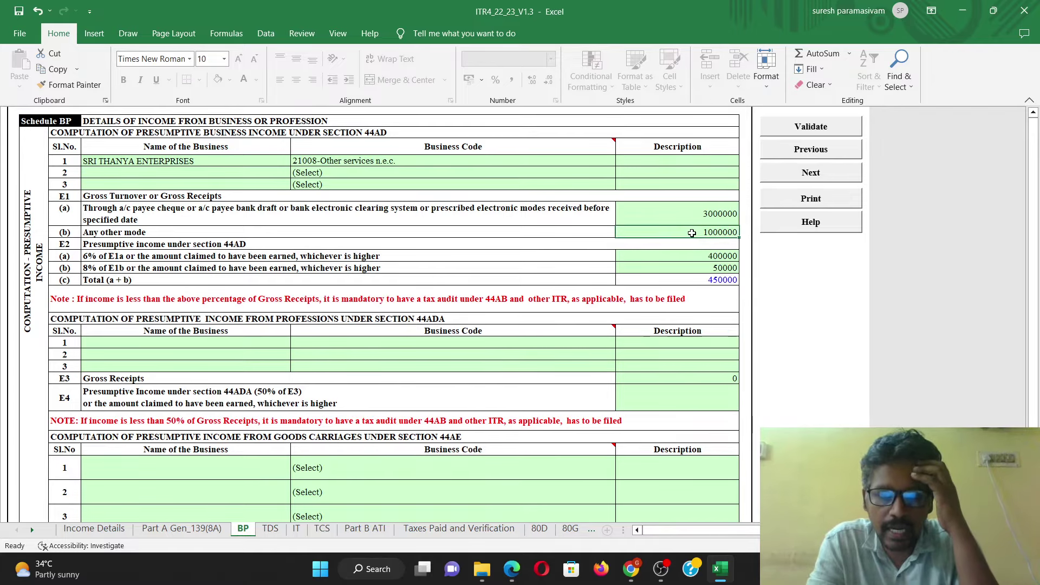
click(706, 267)
text(80000)
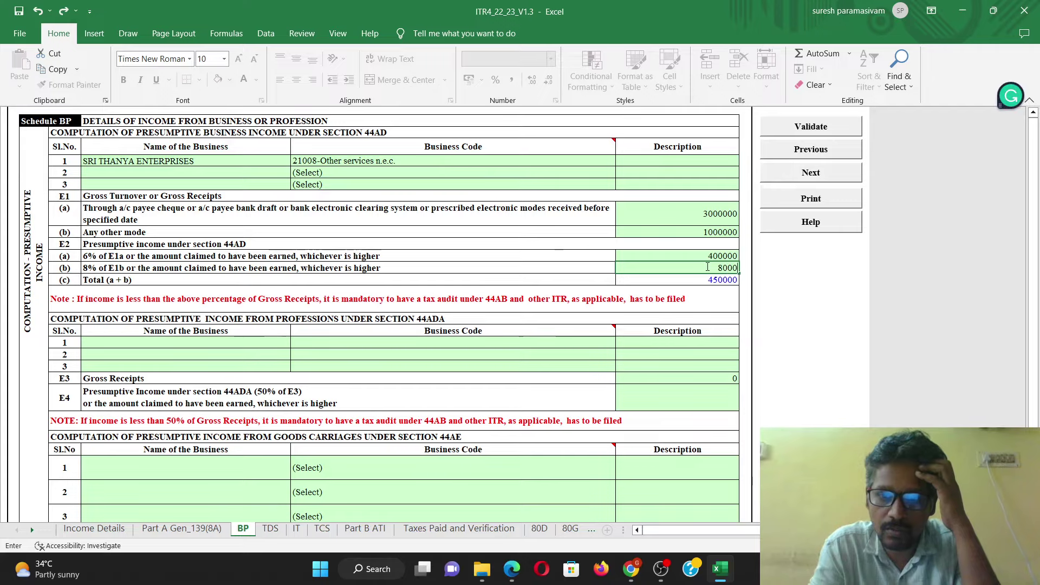
click(701, 248)
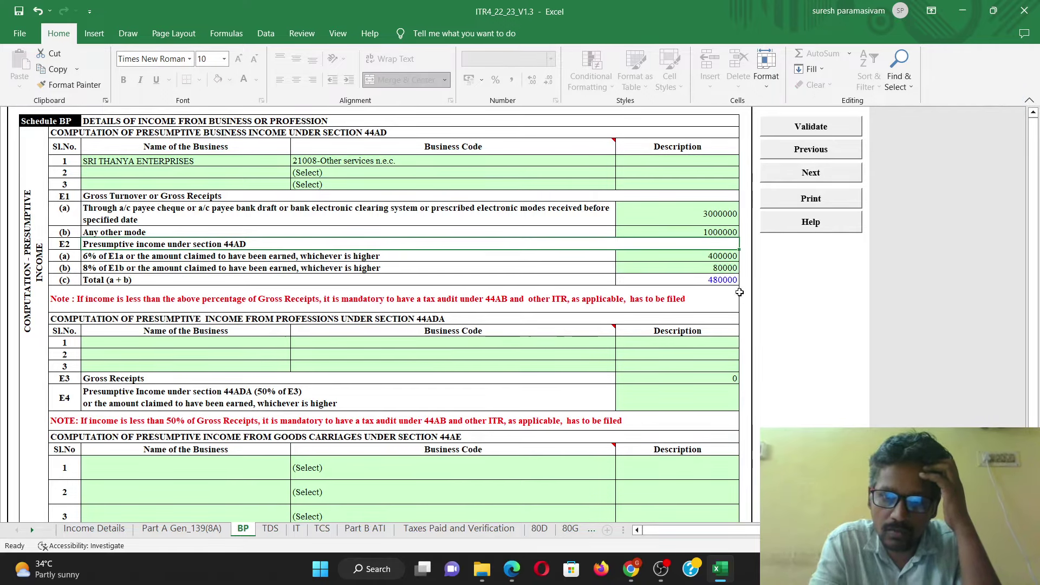
click(809, 130)
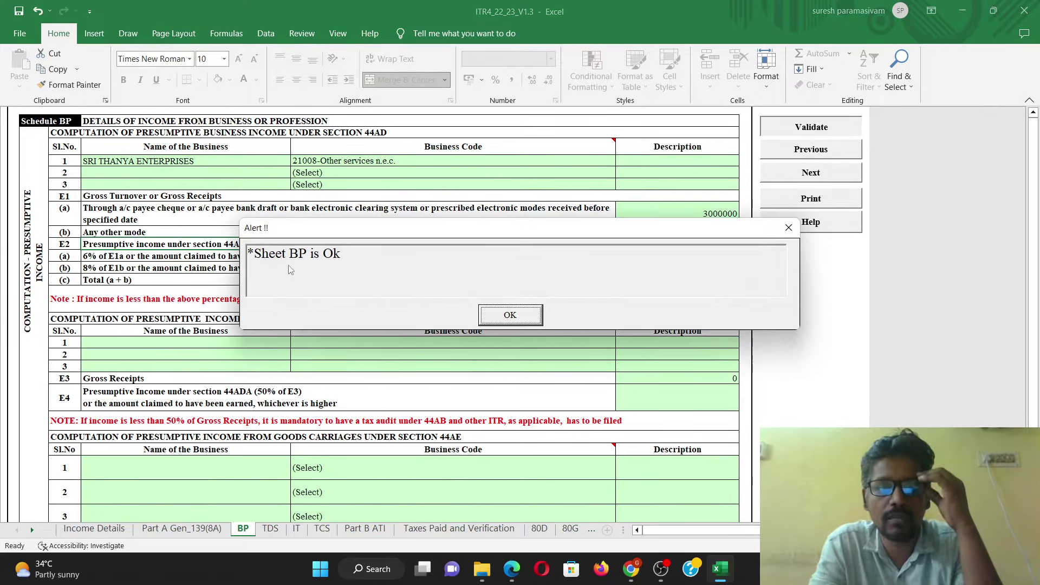
click(499, 313)
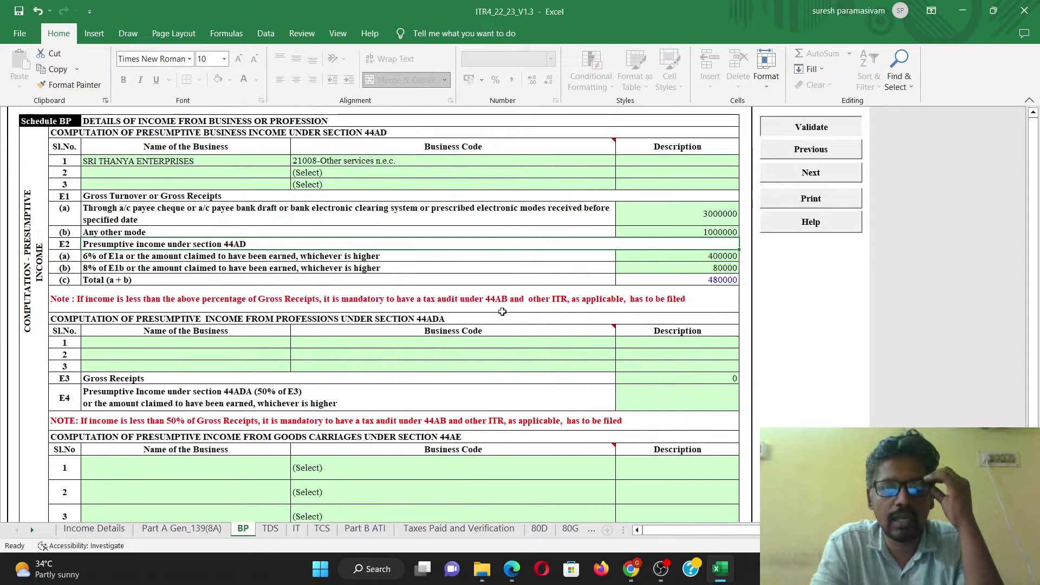
Step: Validate the TDS sheet as OK after acknowledging the TAN verification reminder
click(271, 529)
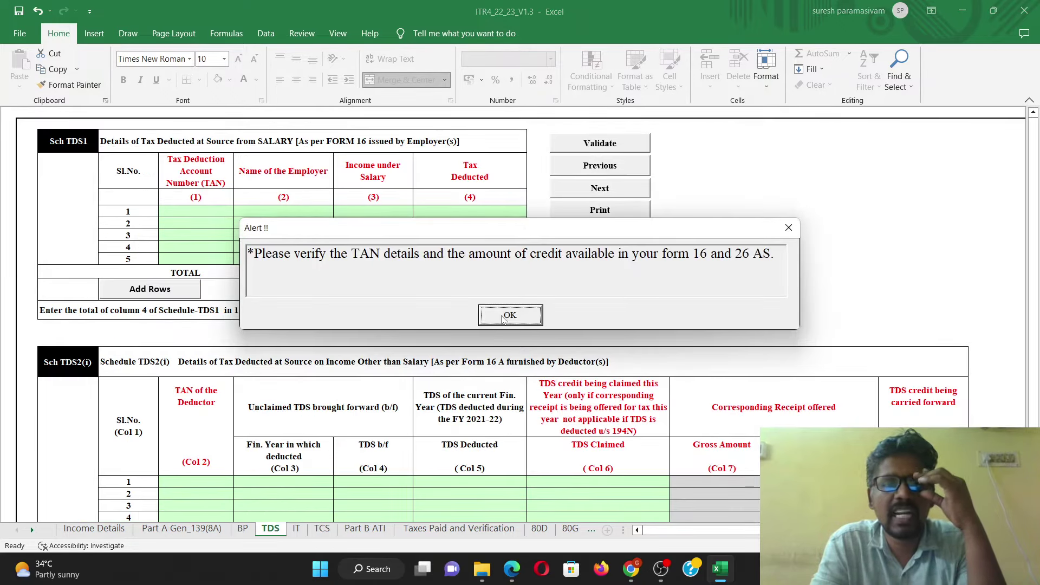
click(506, 317)
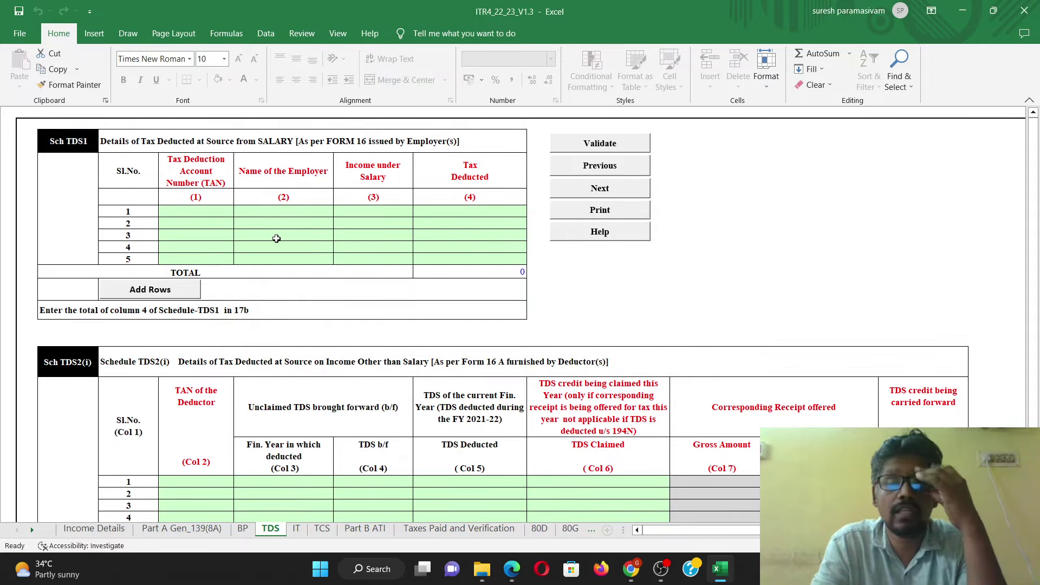
scroll(290, 243, down, 3)
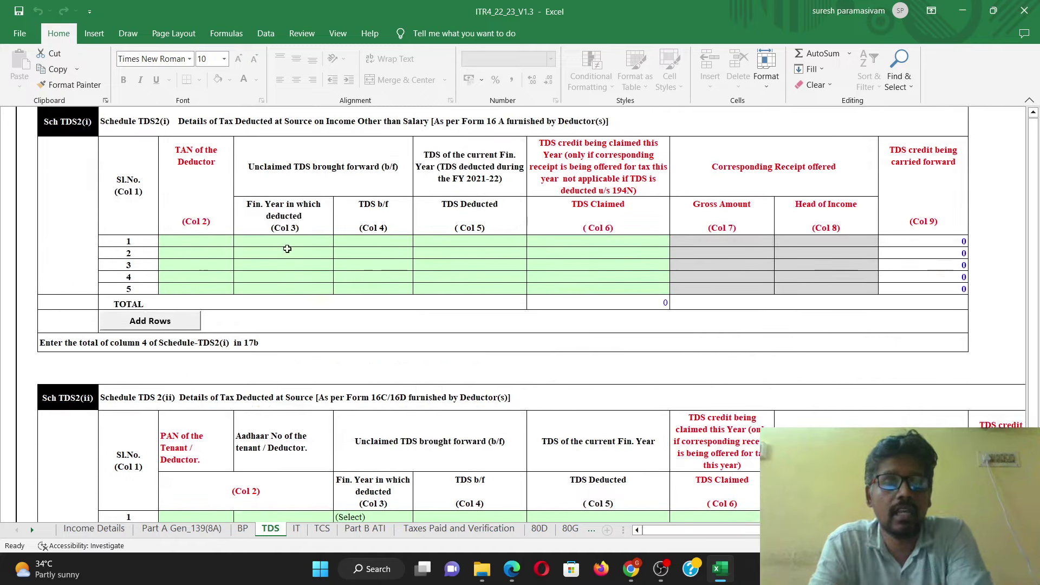
scroll(293, 249, down, 4)
scroll(765, 201, up, 7)
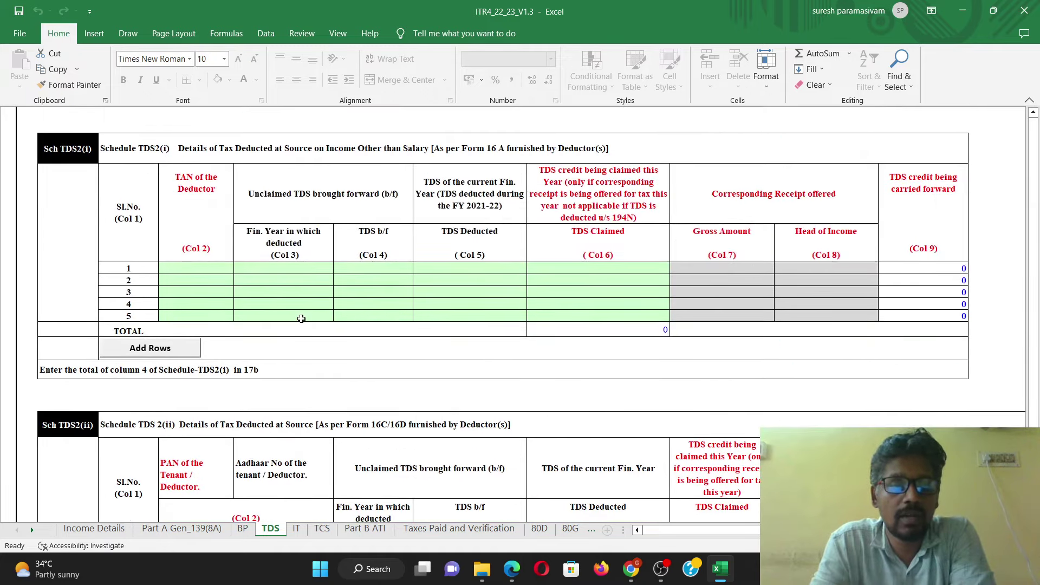
click(620, 151)
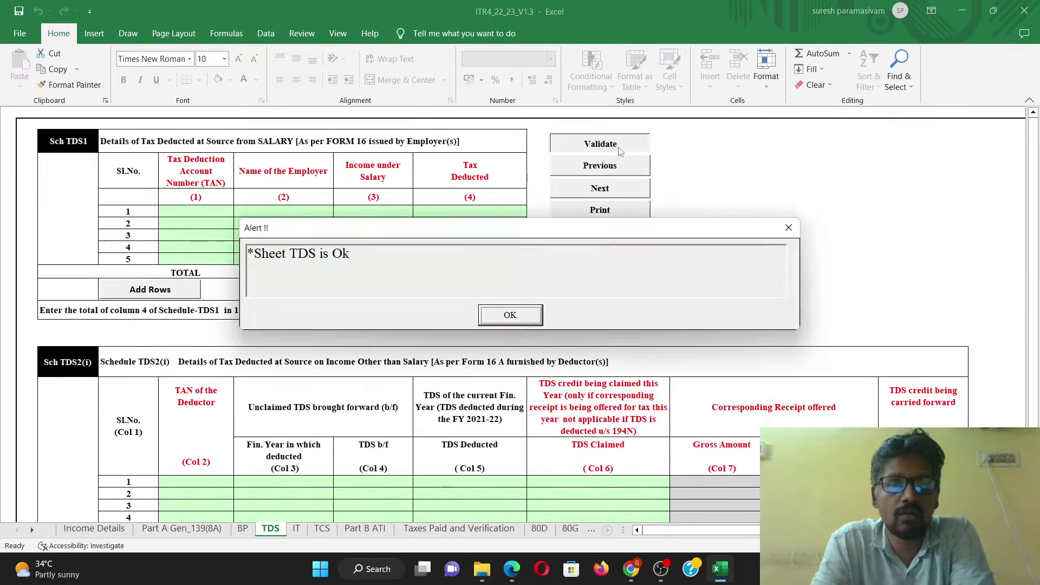
click(514, 317)
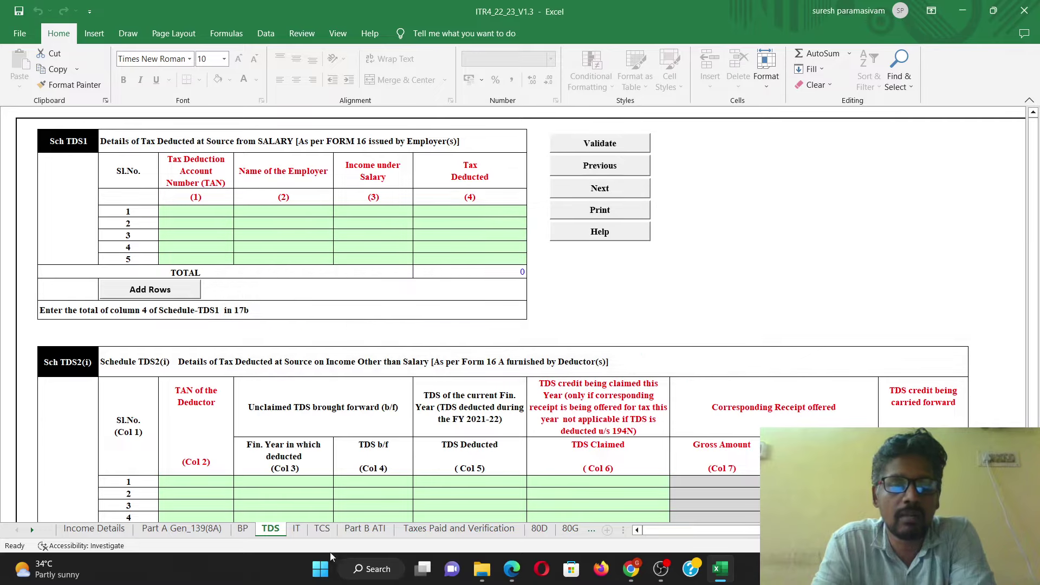
click(303, 532)
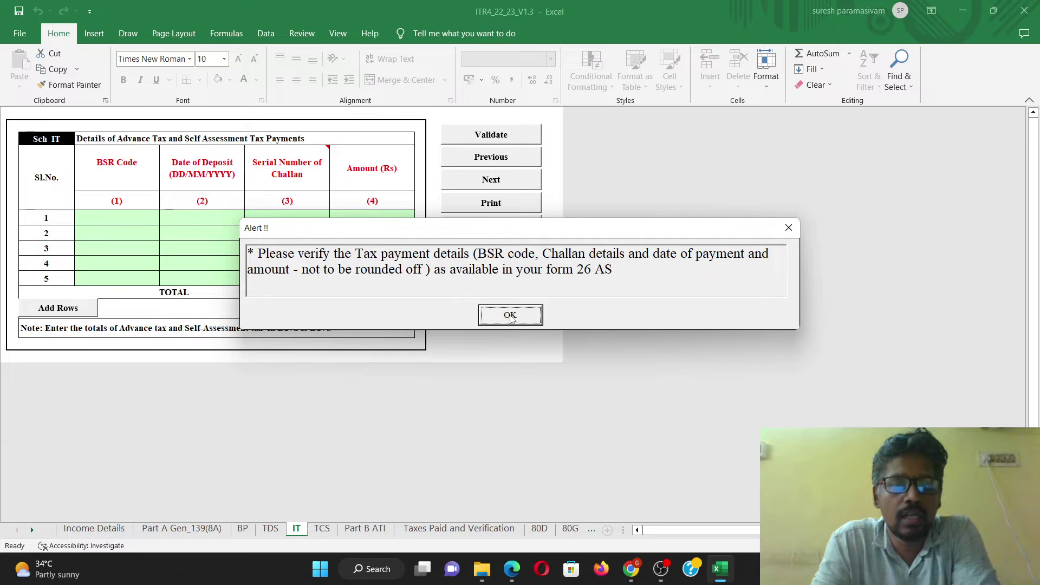
Step: Acknowledge the IT sheet's payment reminders and validate it as OK
click(510, 316)
click(615, 354)
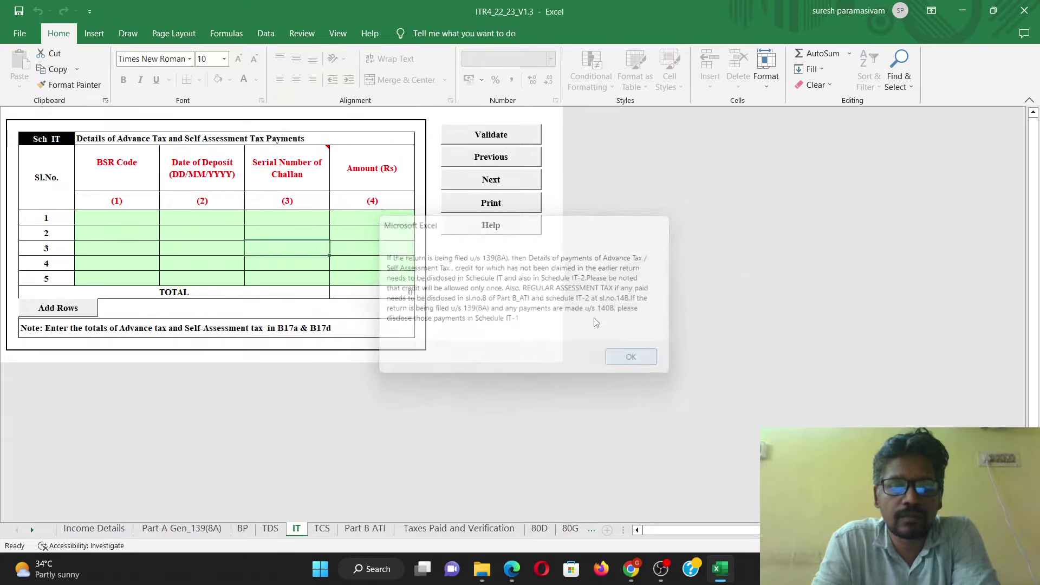
click(491, 143)
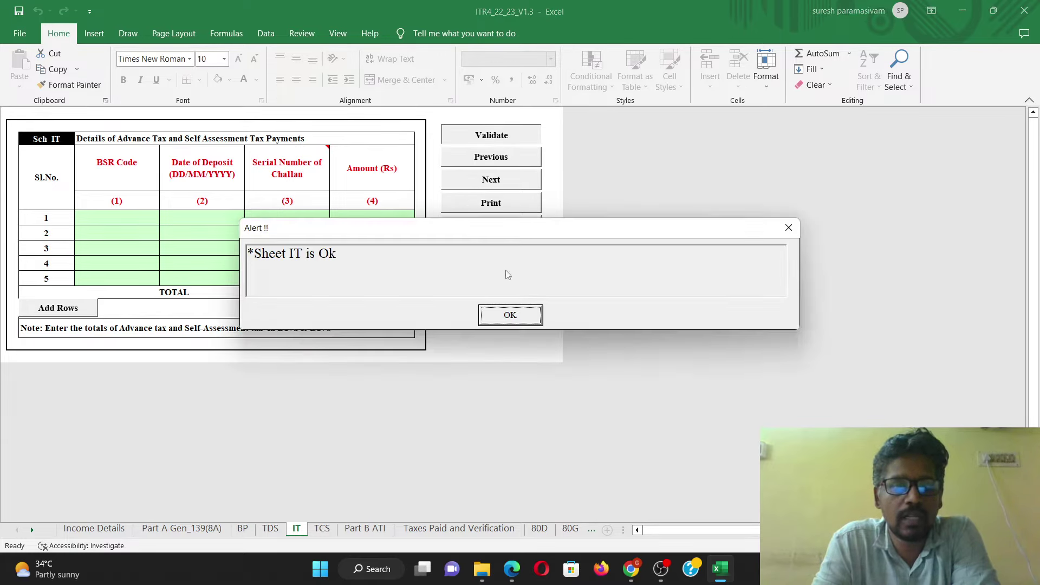
click(510, 316)
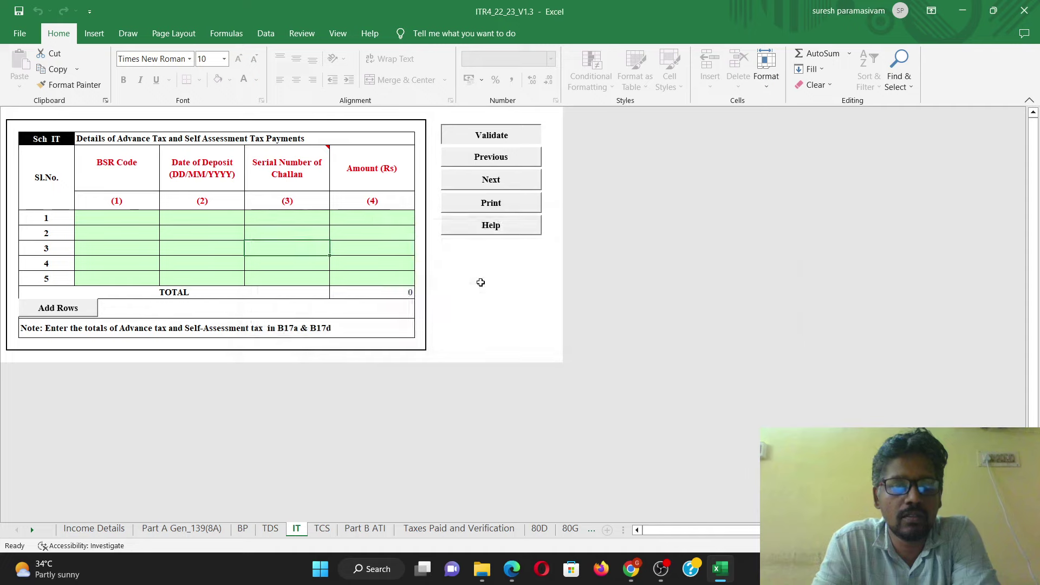
Step: Validate the TCS sheet as OK after acknowledging its TAN verification reminder
click(322, 534)
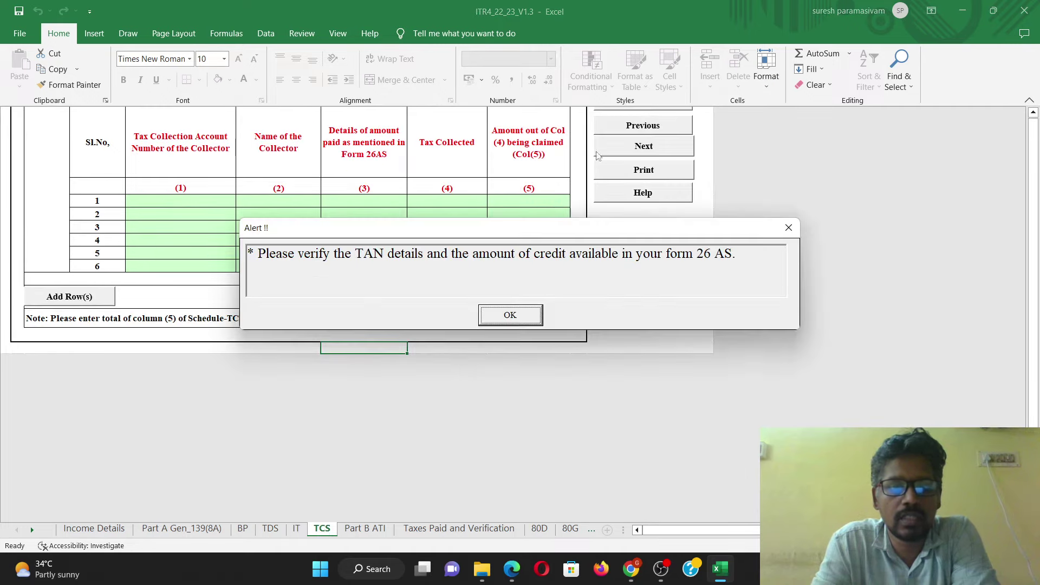
click(519, 320)
scroll(633, 217, up, 1)
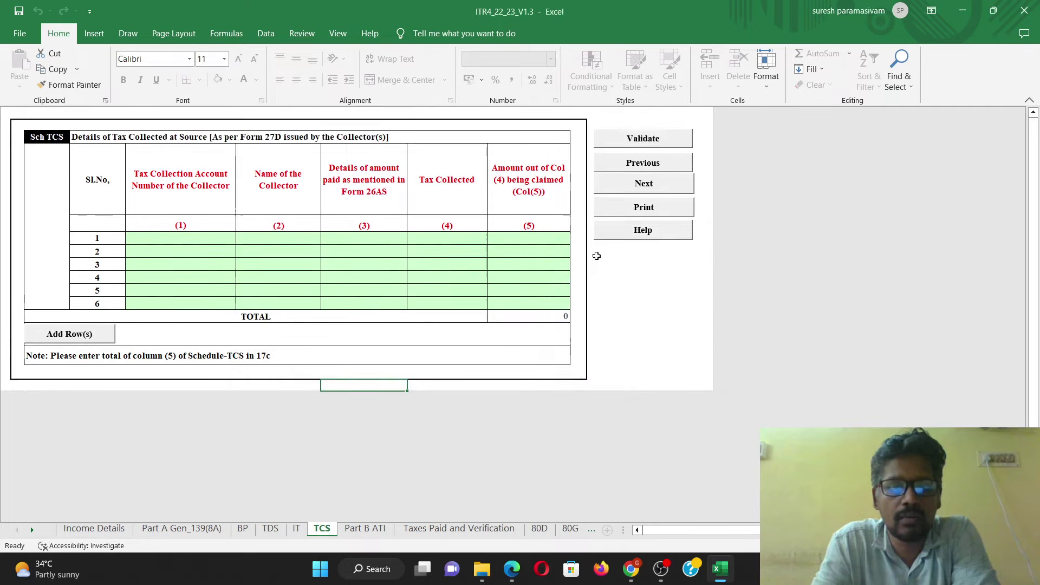
click(643, 139)
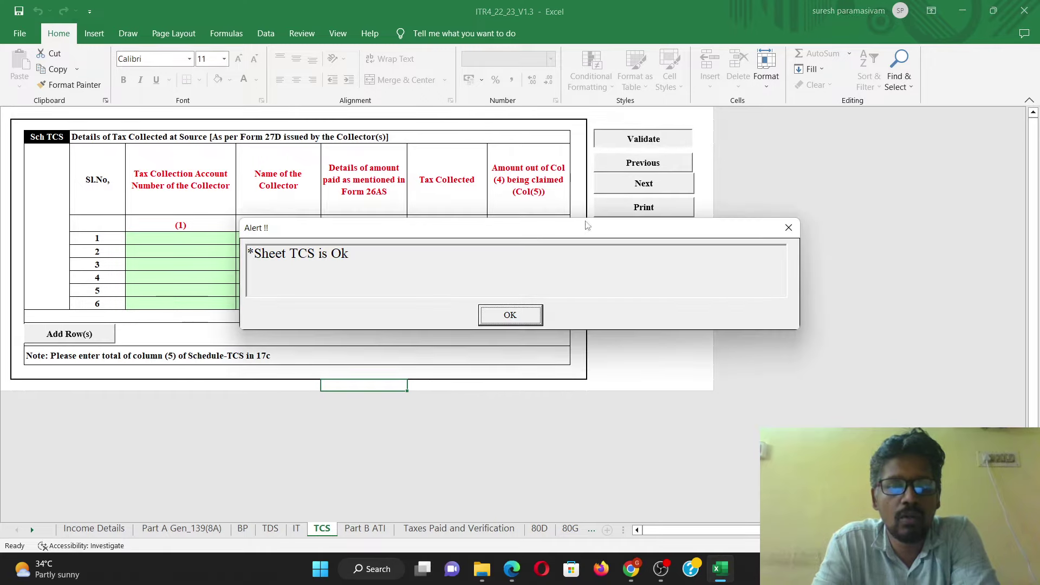
click(527, 314)
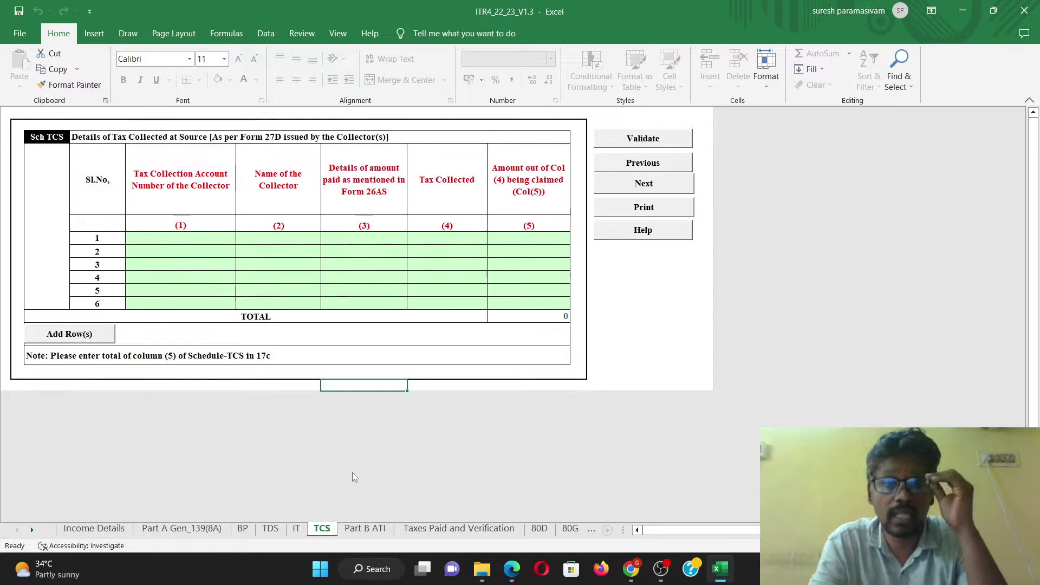
Step: In the e-Filing portal, start a new e-Pay Tax payment under the Income Tax category
click(632, 570)
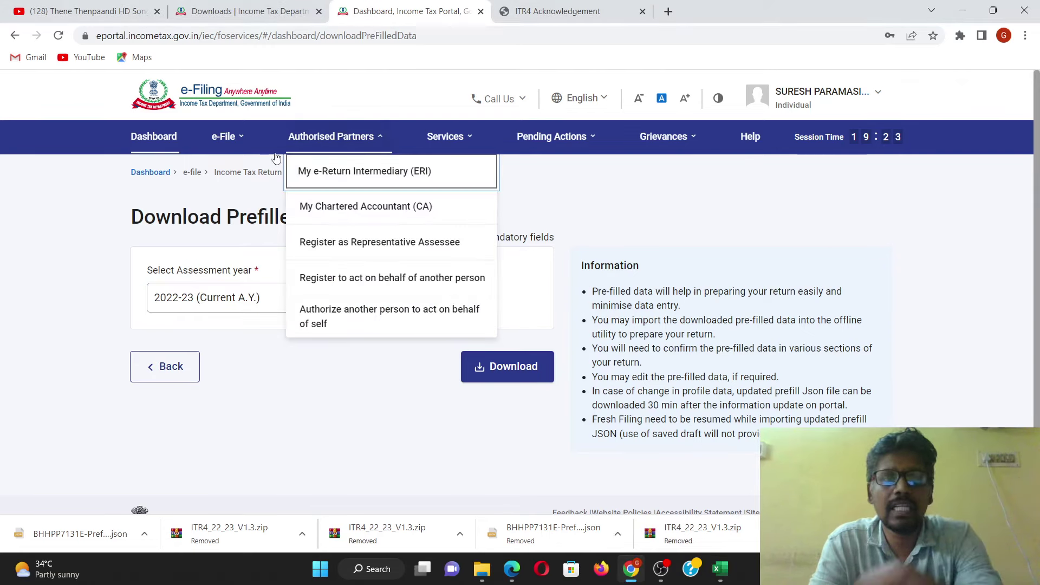
mouse_move(225, 137)
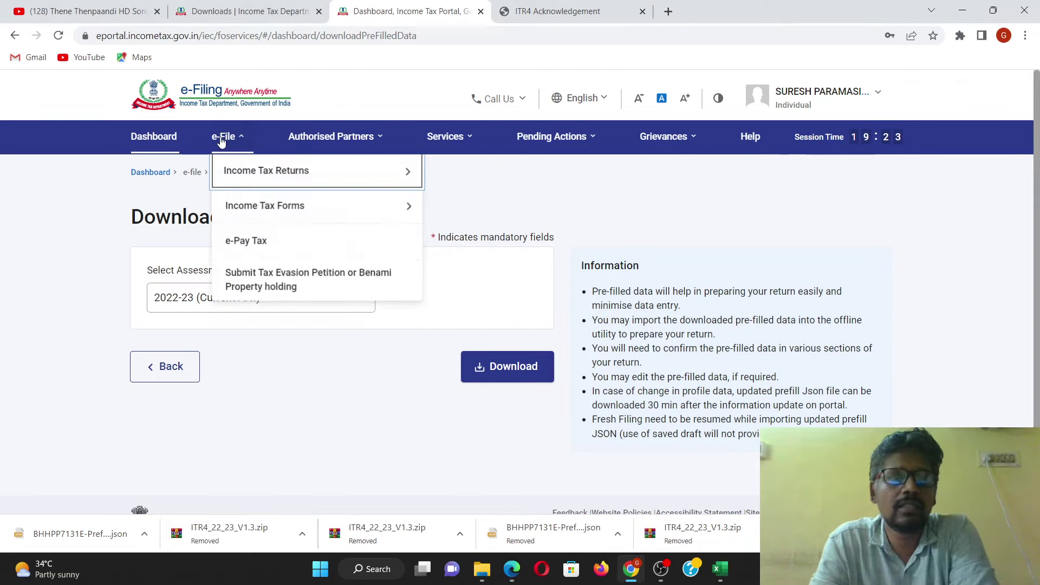
click(232, 247)
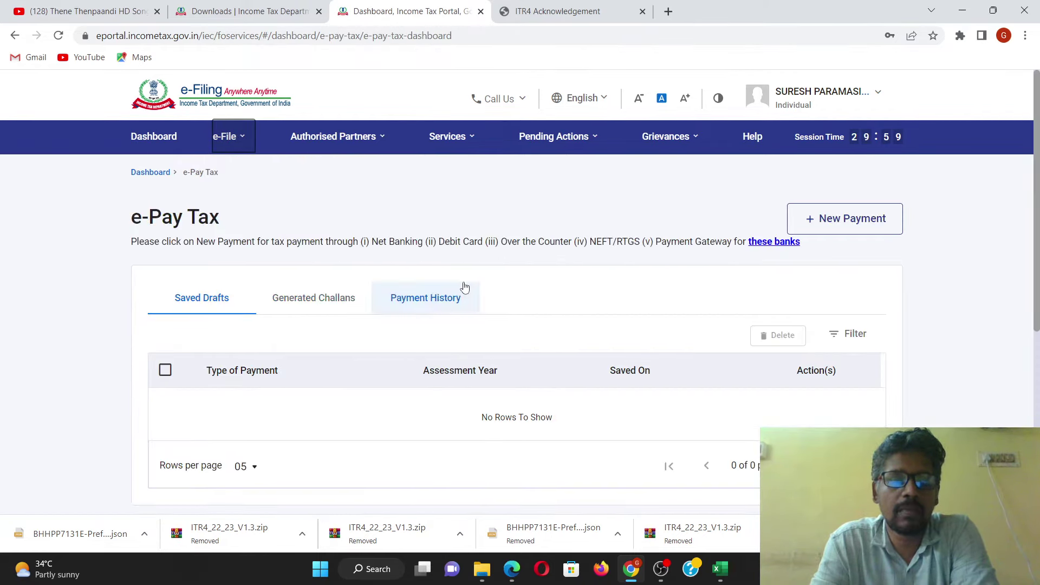
click(846, 231)
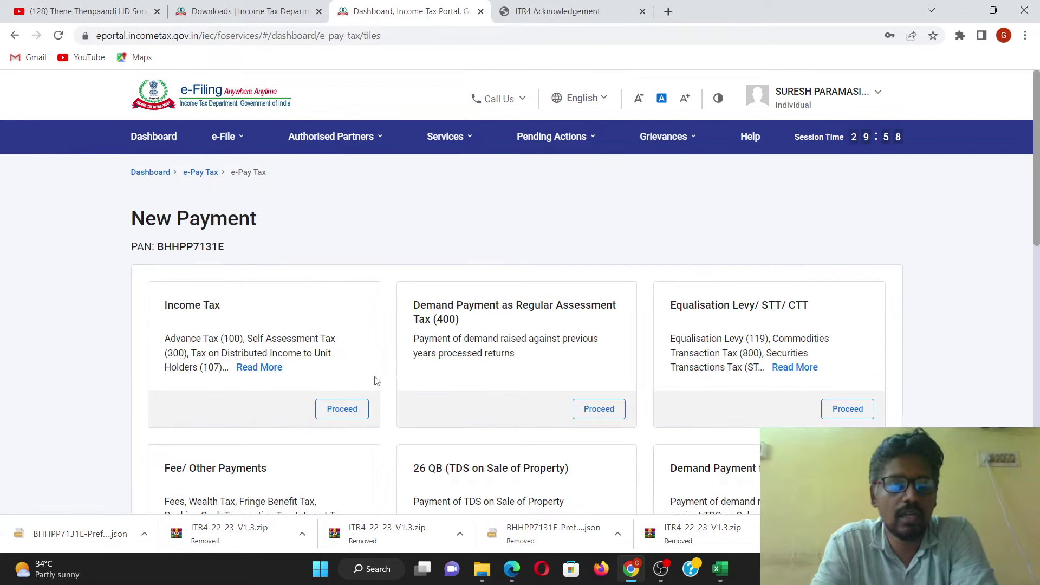
scroll(412, 360, down, 2)
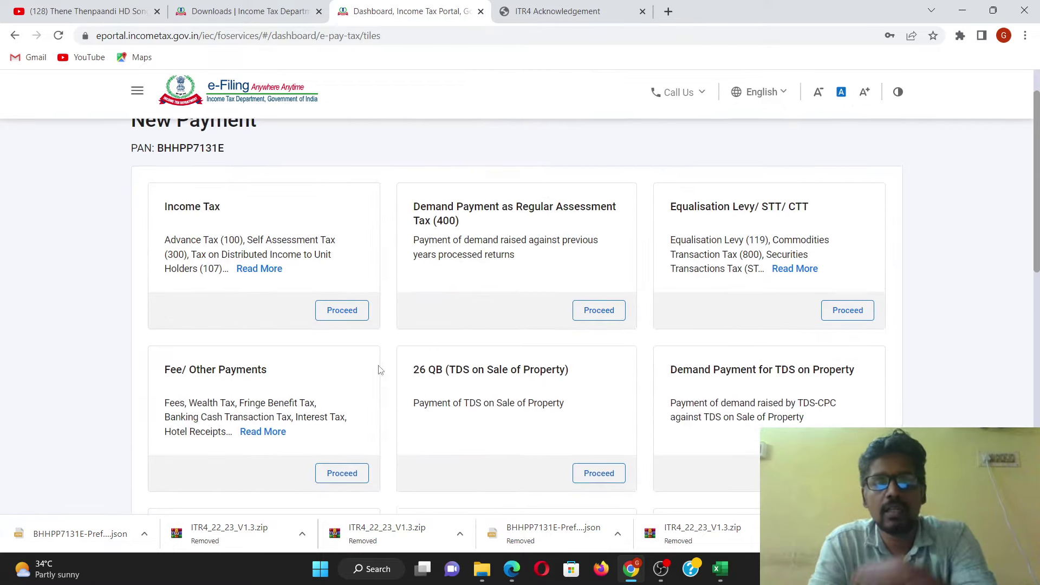
click(338, 307)
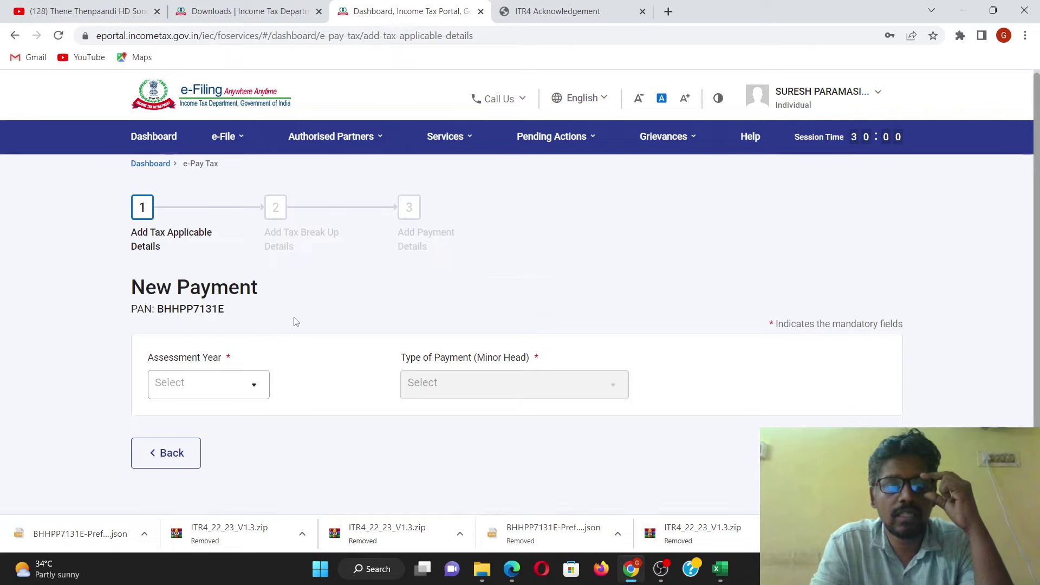
scroll(292, 320, down, 2)
Step: Choose AY 2022-23 and Self-Assessment Tax (300), then check the zero Penalty and Others amounts
click(217, 309)
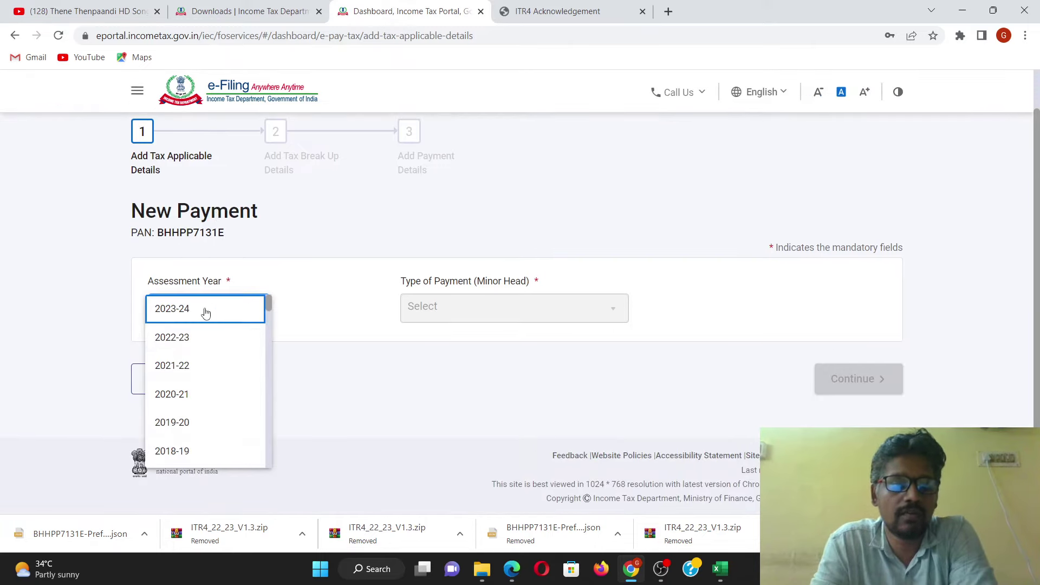
click(199, 339)
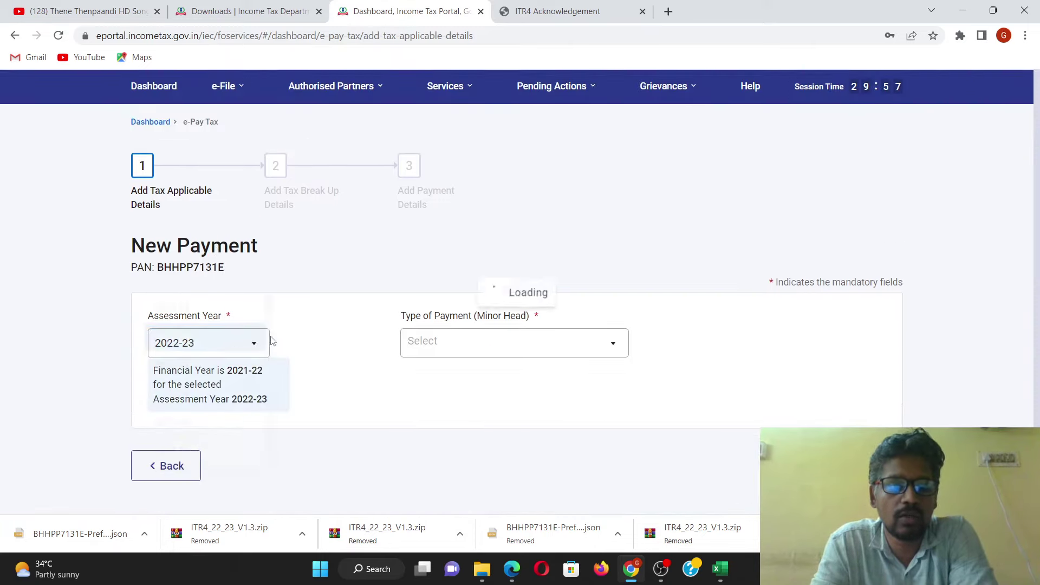
click(522, 321)
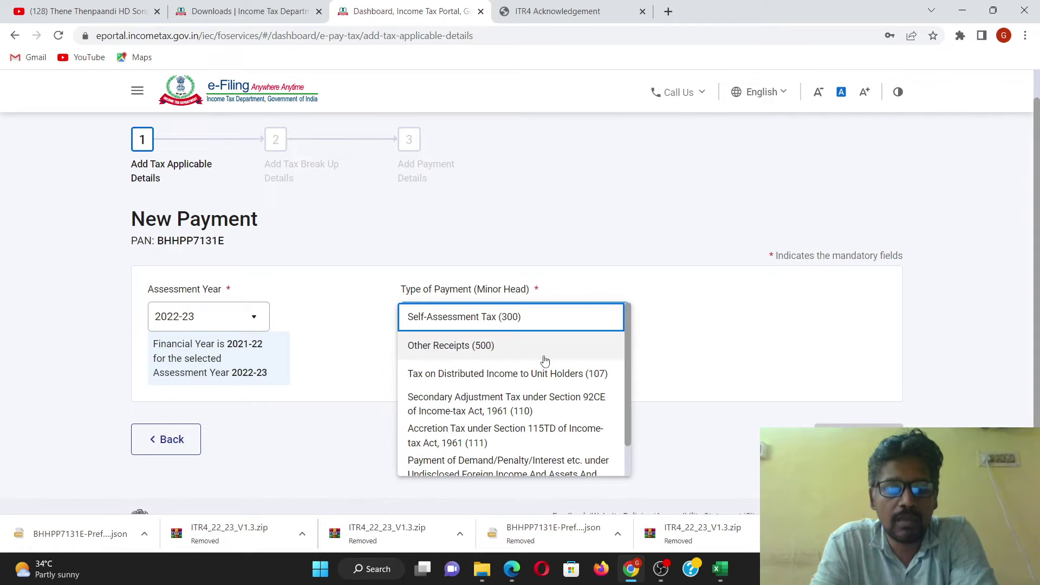
click(488, 321)
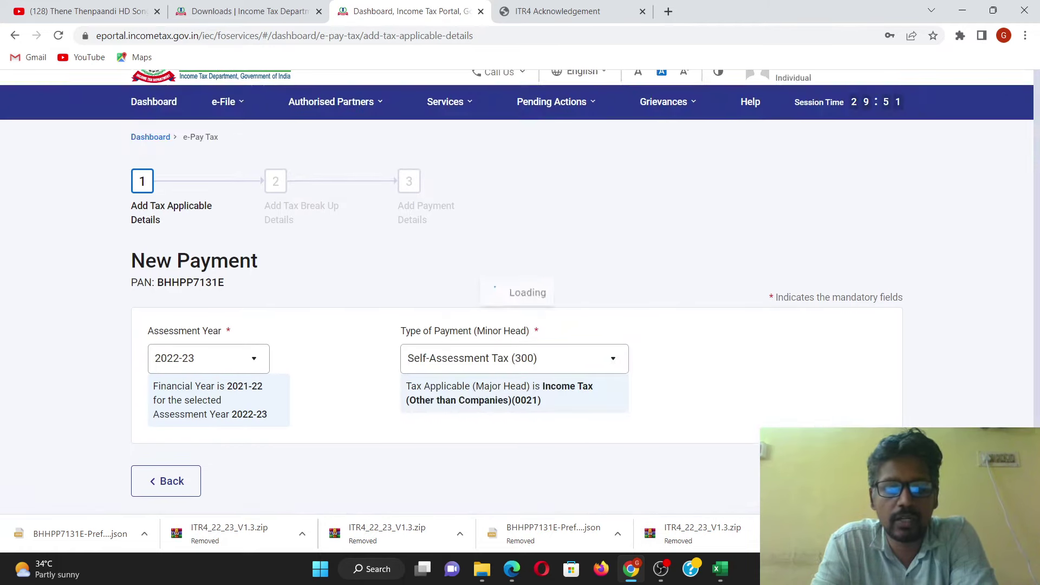
scroll(680, 323, down, 3)
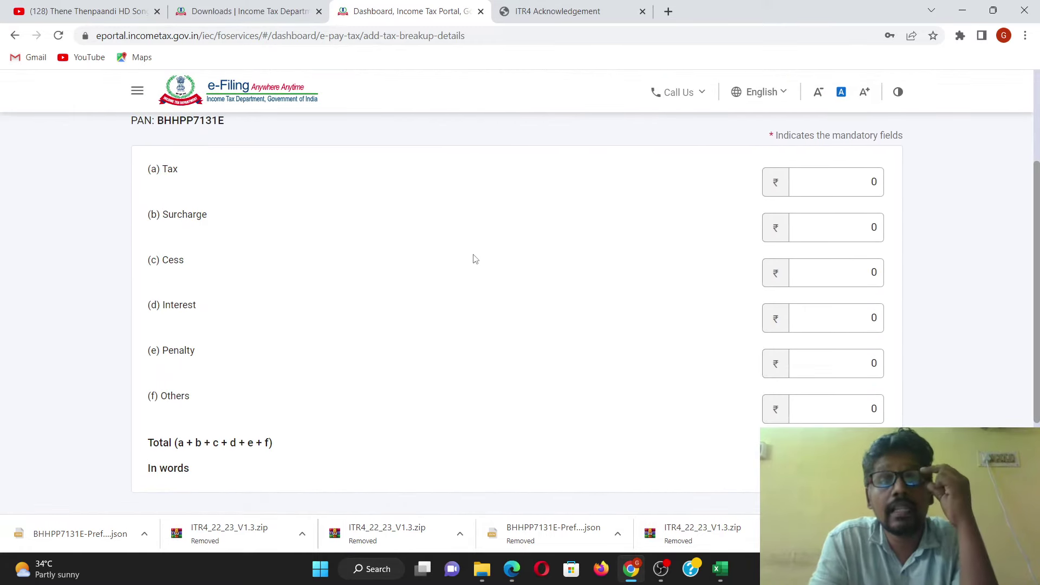
click(800, 364)
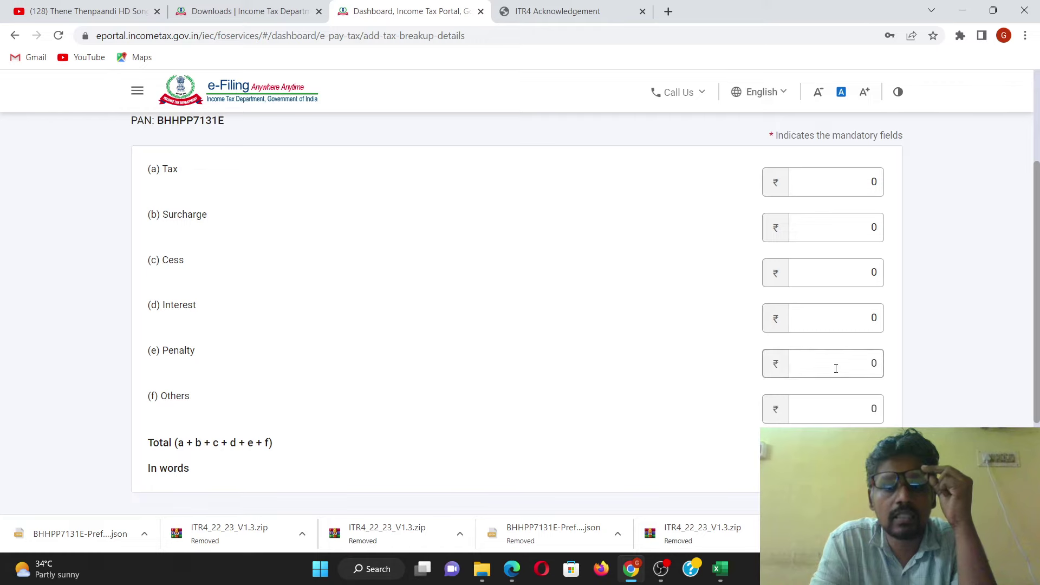
drag(836, 364, 886, 359)
drag(849, 404, 880, 401)
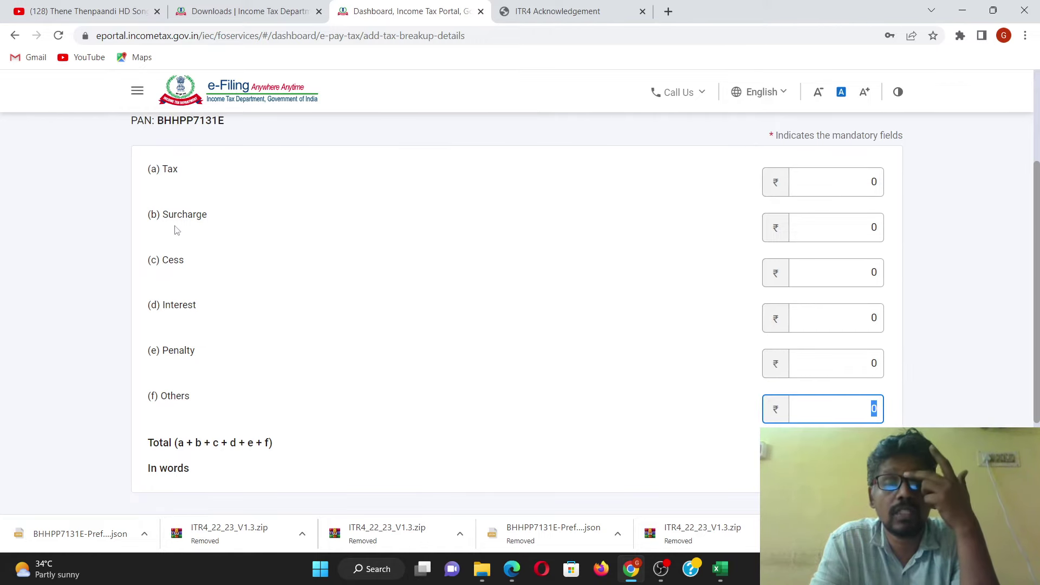
click(720, 568)
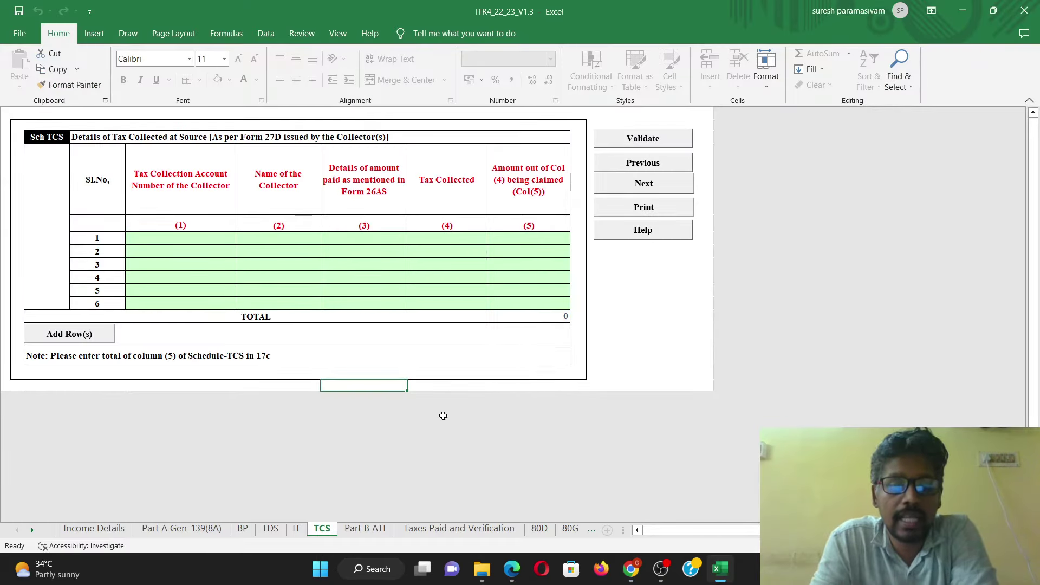
Step: Go to the Tax Payment details section of the Part B ATI sheet
click(367, 529)
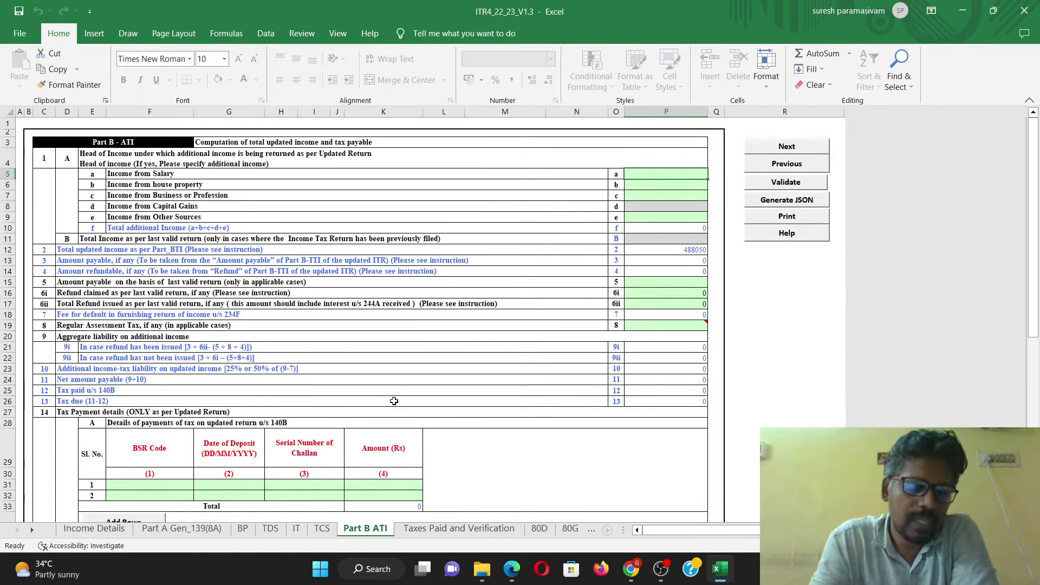
scroll(396, 391, down, 2)
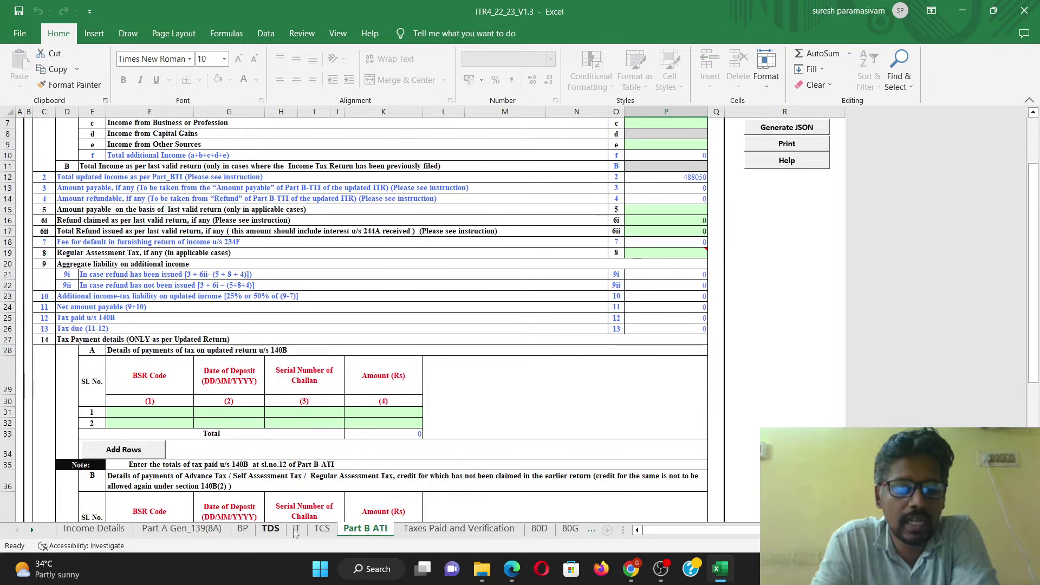
scroll(280, 282, down, 2)
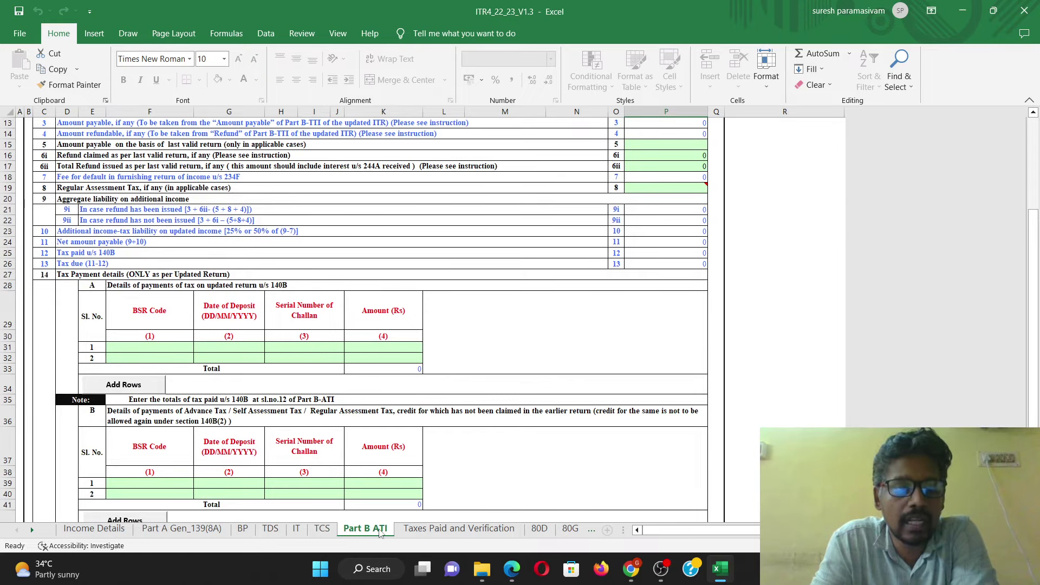
scroll(184, 300, down, 2)
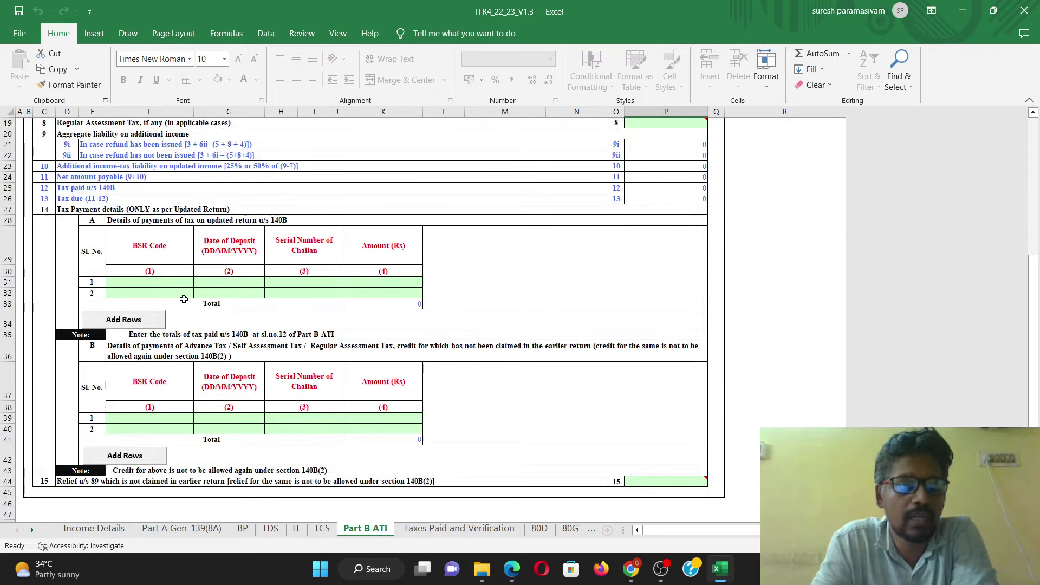
click(91, 210)
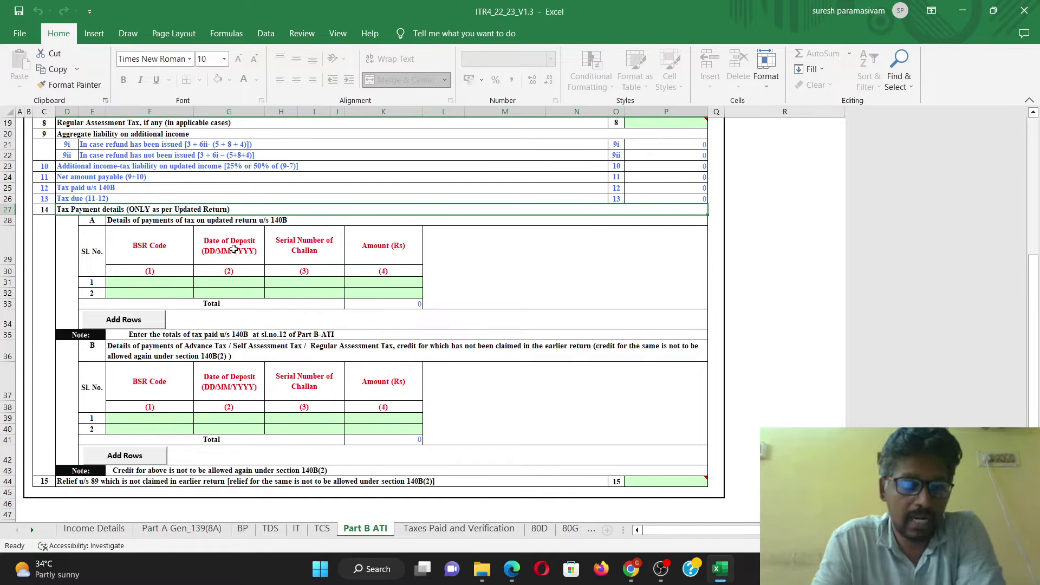
Step: Enter payment row 1: BSR code, deposit date 22/03/2023, challan serial and amount 1000
click(176, 282)
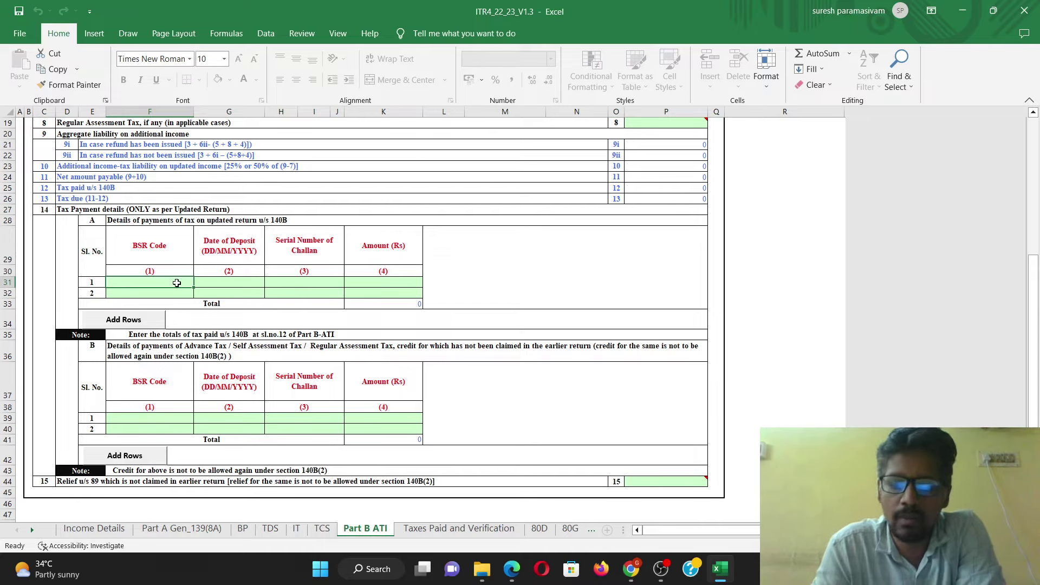
text(1457582)
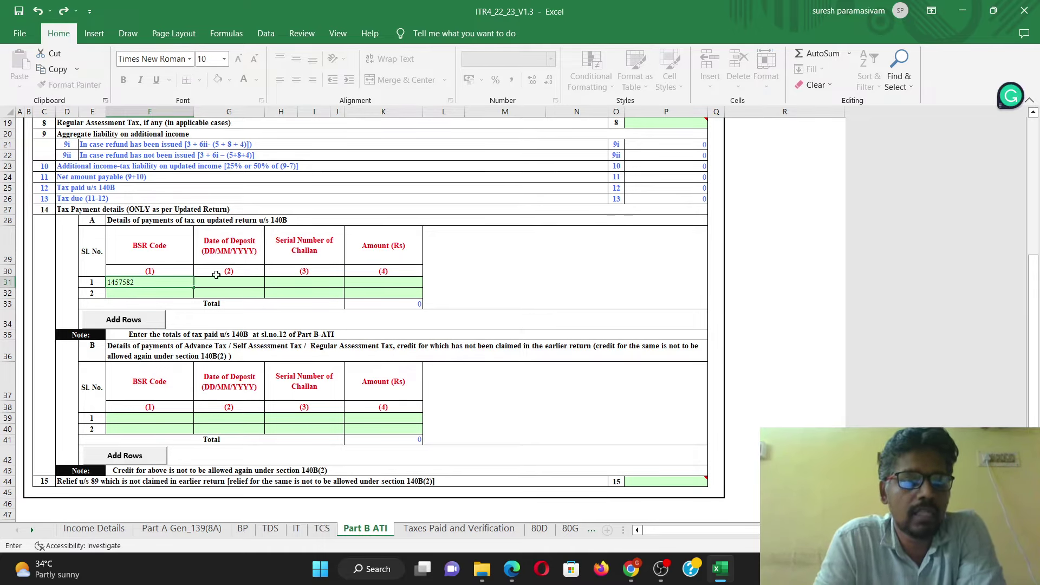
click(231, 280)
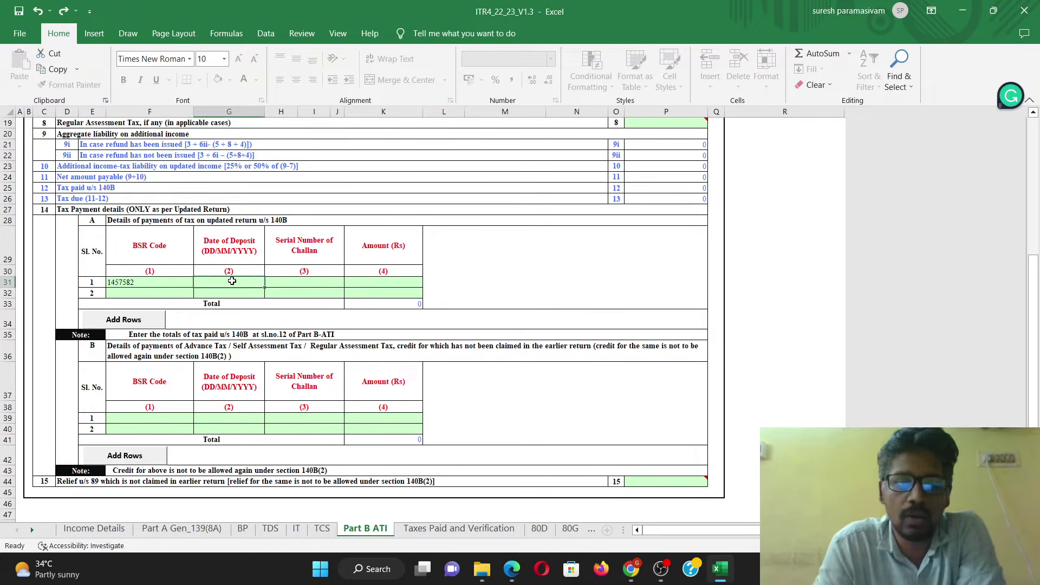
text(22/03/)
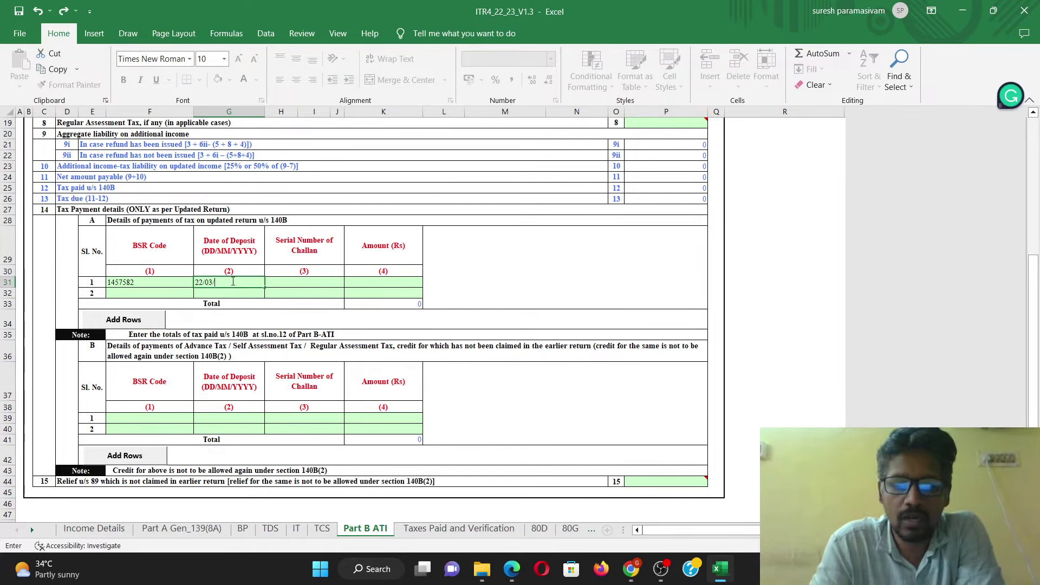
text(2023)
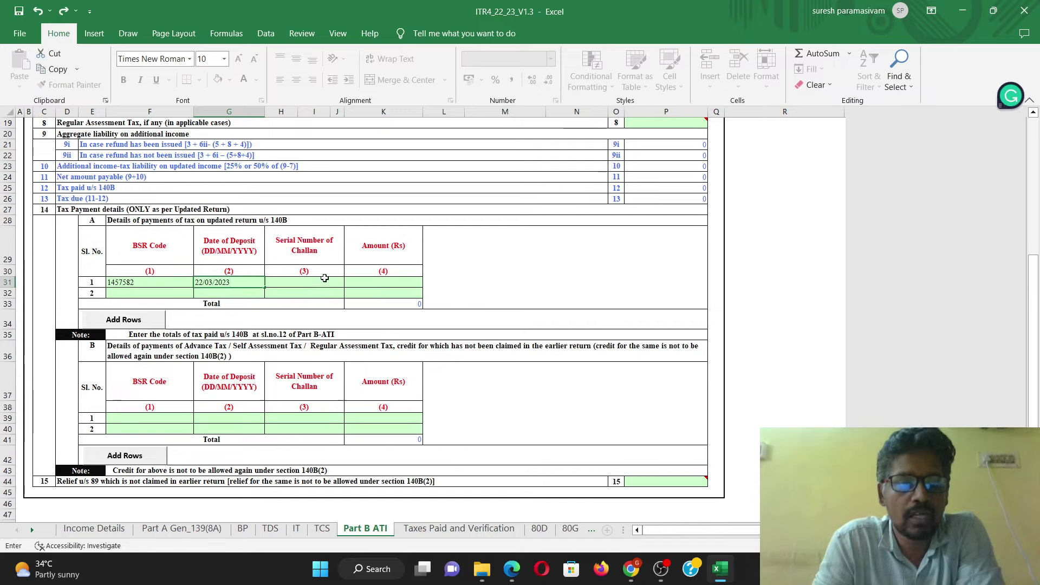
click(325, 281)
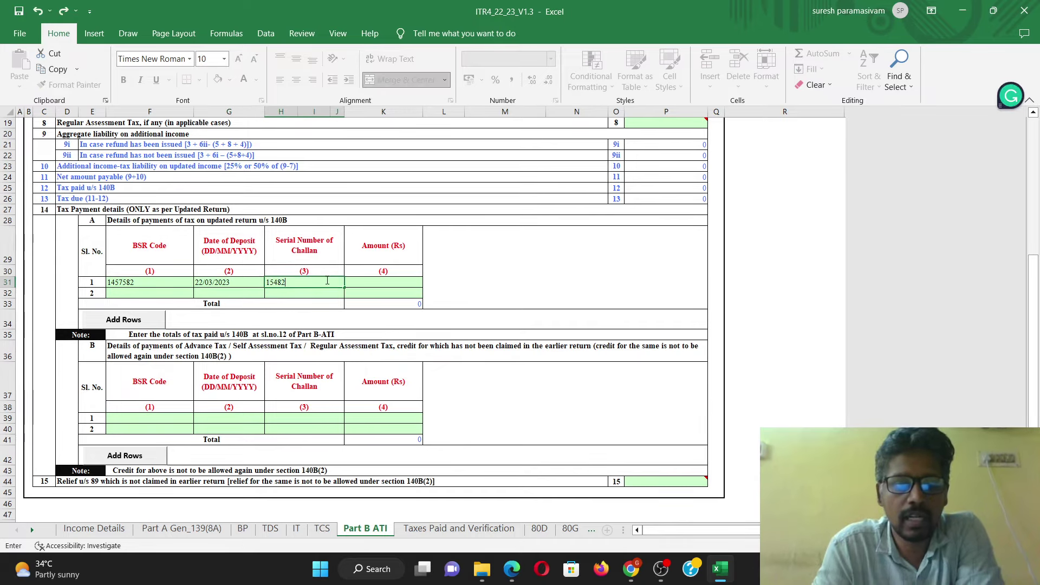
click(385, 281)
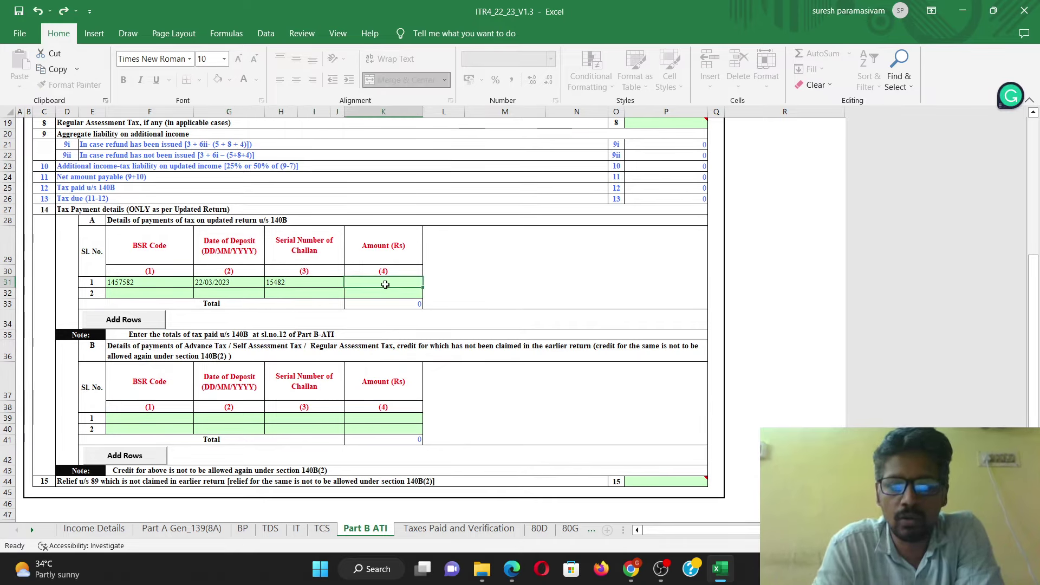
text(1000)
click(530, 270)
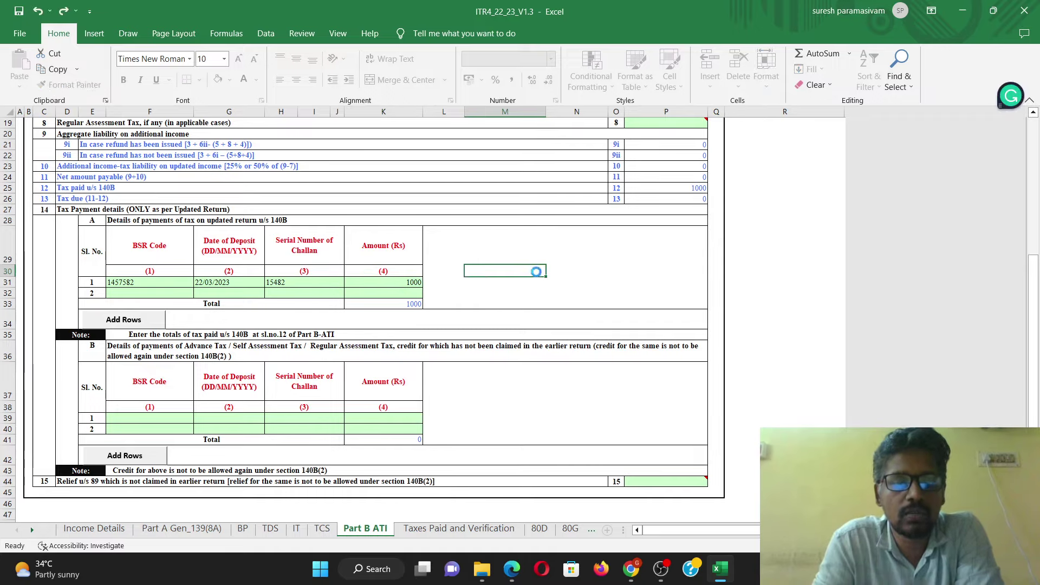
Step: Validate the Part B ATI sheet and dismiss the OK confirmation
scroll(477, 293, up, 1)
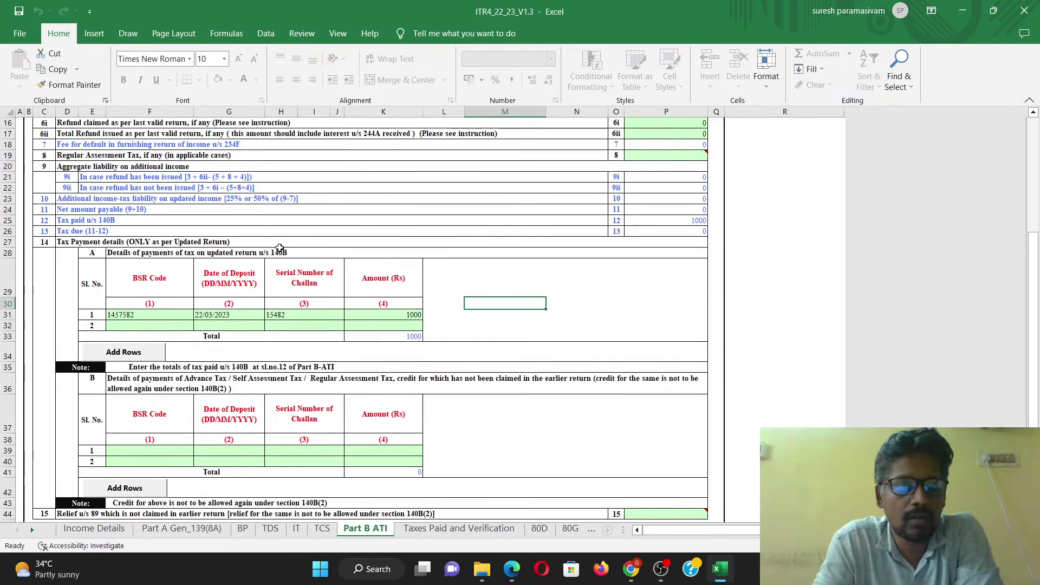
scroll(412, 303, down, 3)
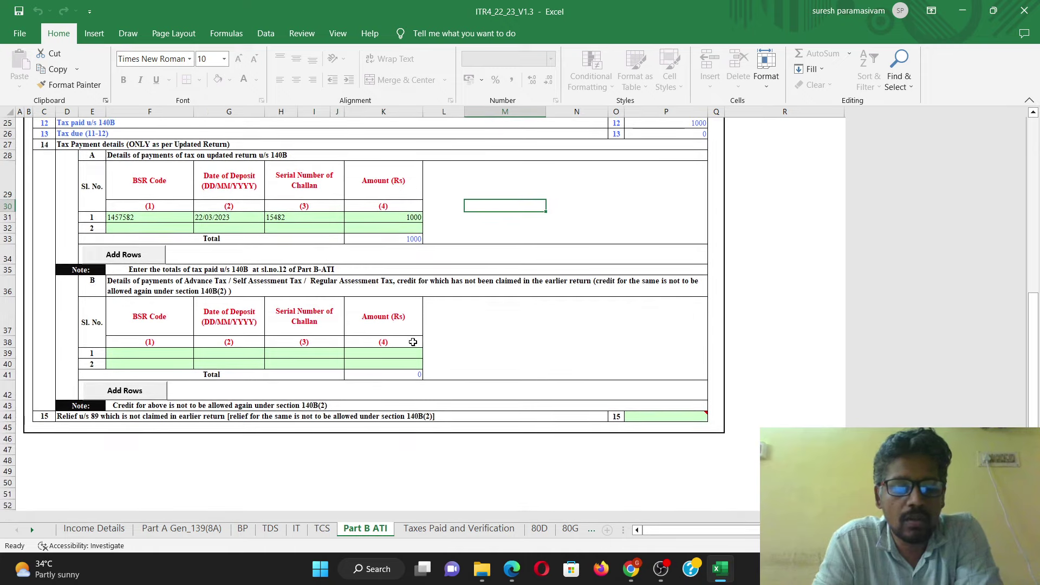
scroll(547, 226, up, 7)
scroll(682, 151, up, 1)
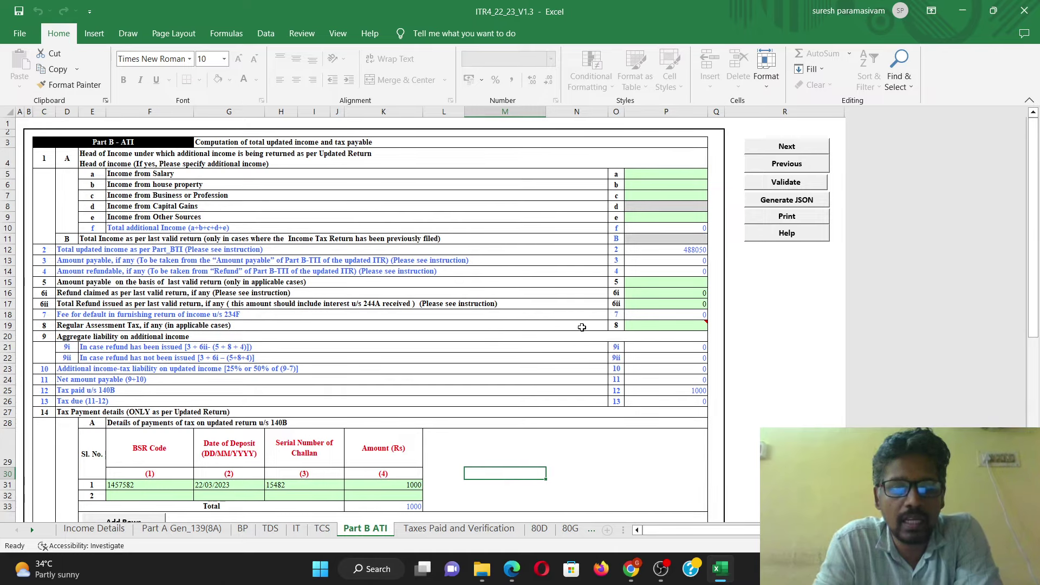
click(791, 186)
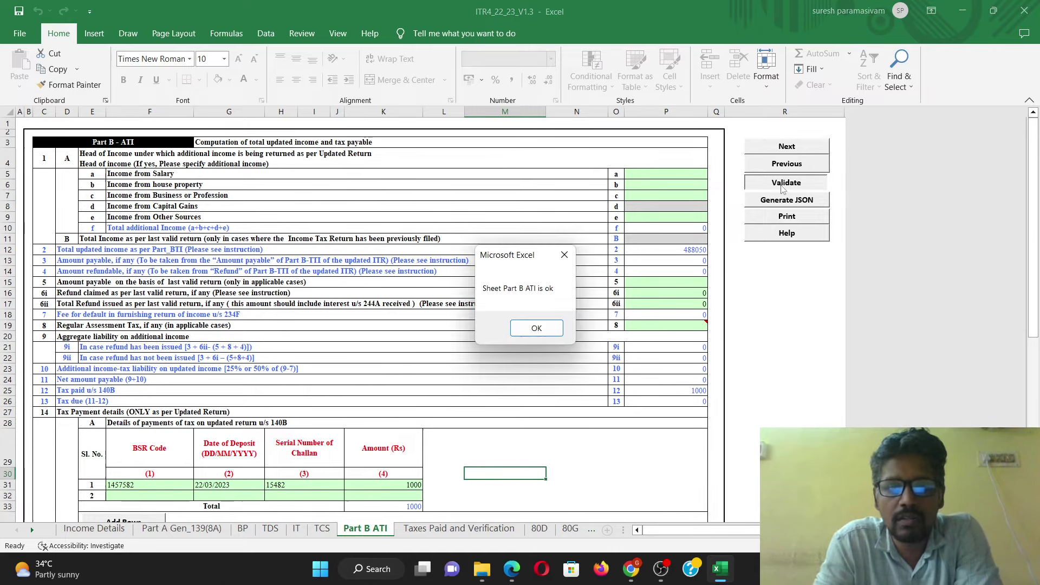
click(538, 329)
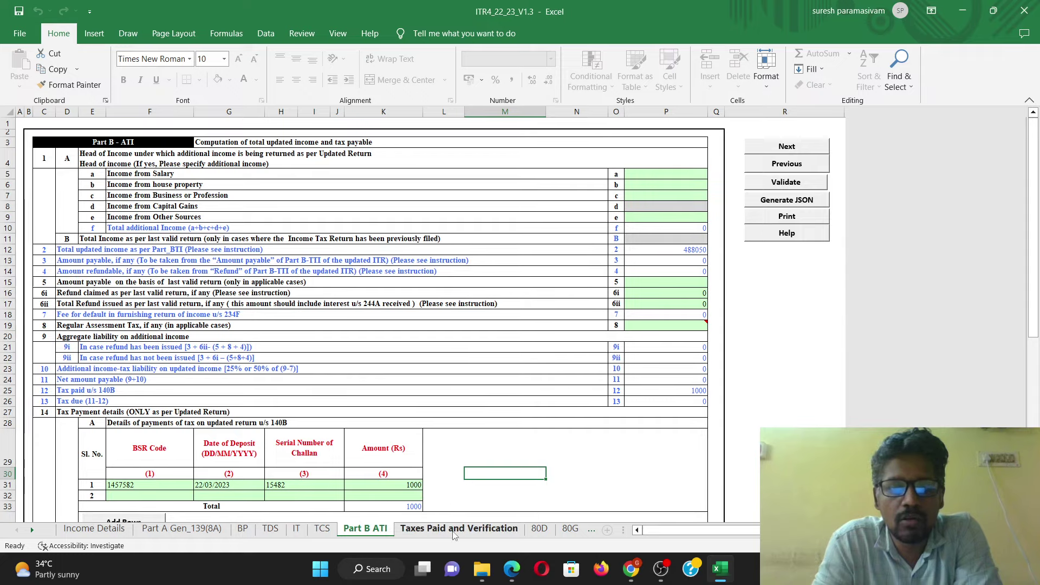
click(454, 535)
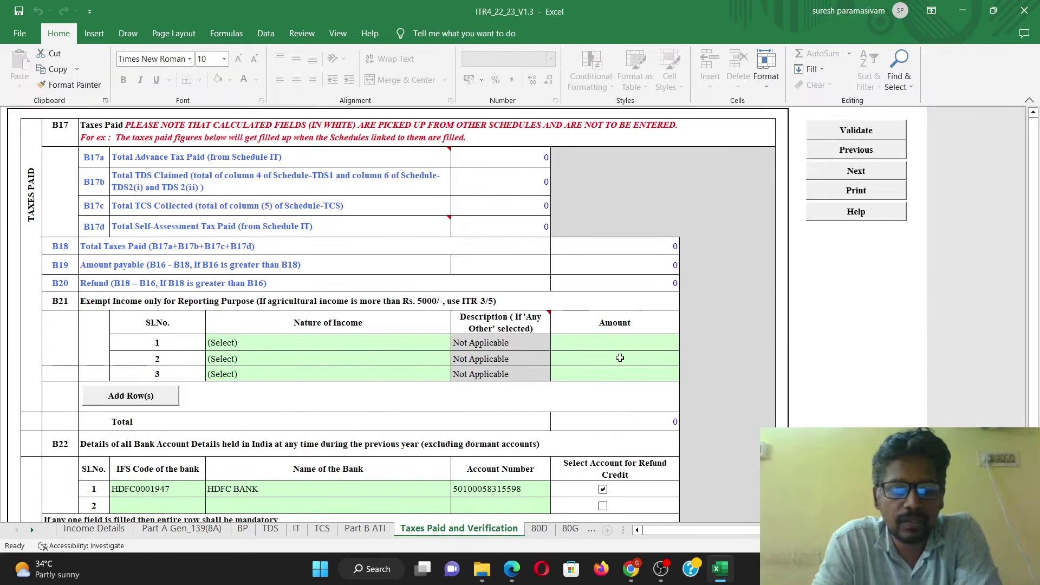
Step: Enter CHENNAI as the Place in the Taxes Paid and Verification sheet's verification
scroll(620, 357, down, 5)
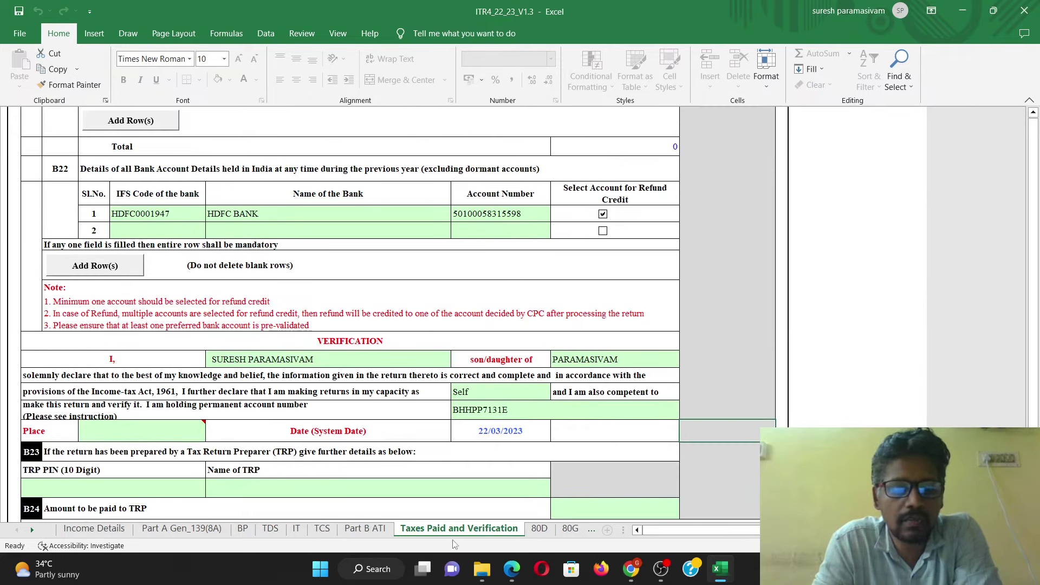
scroll(465, 410, up, 5)
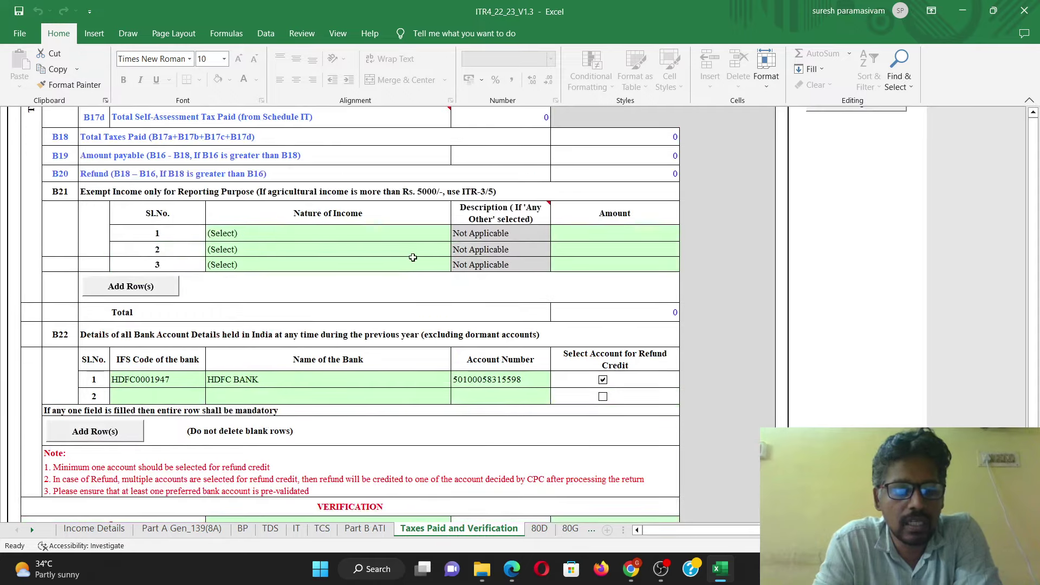
scroll(315, 432, down, 3)
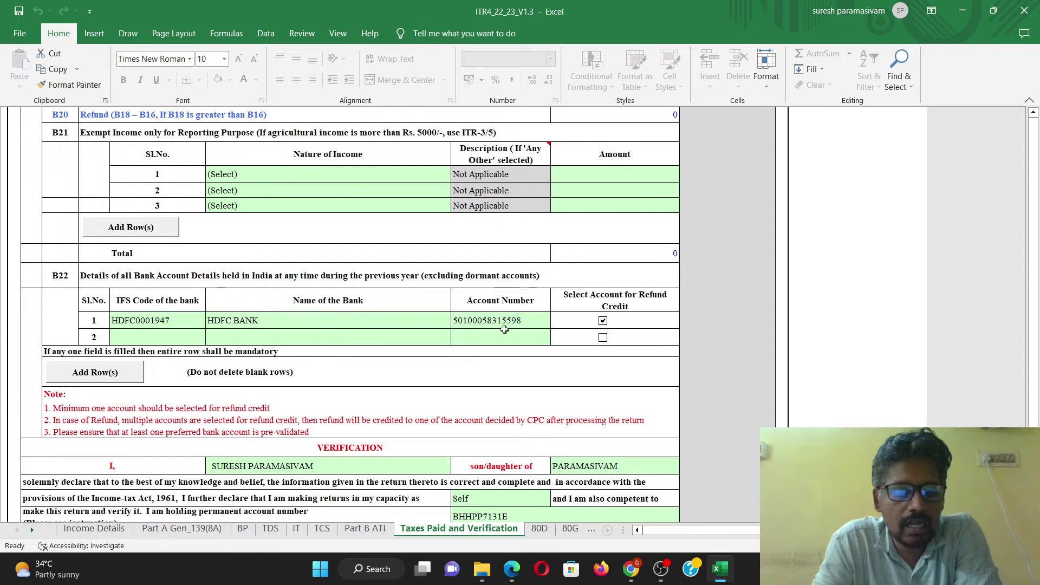
scroll(504, 330, down, 3)
click(153, 356)
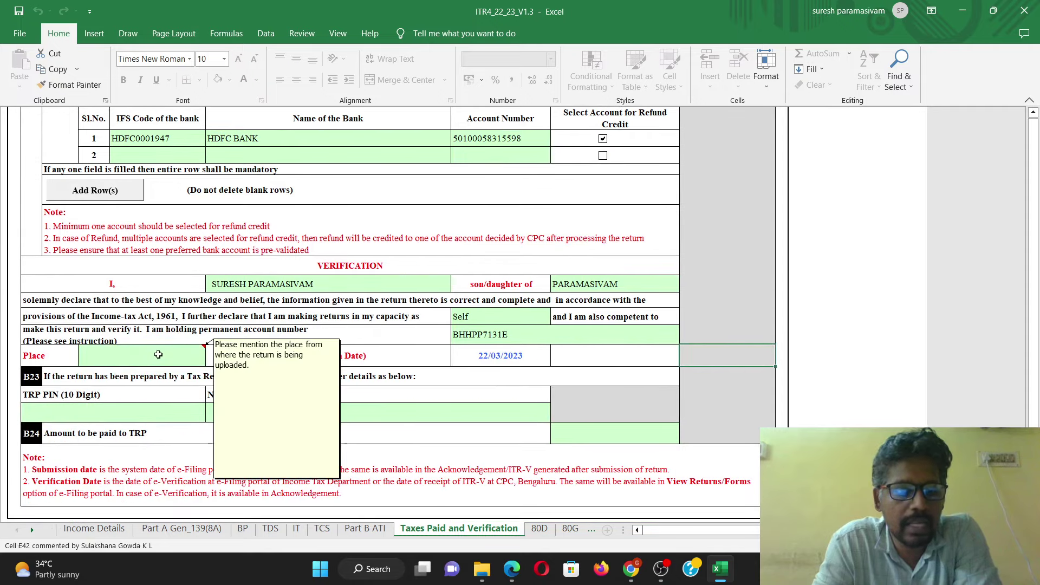
text(CHENNAI)
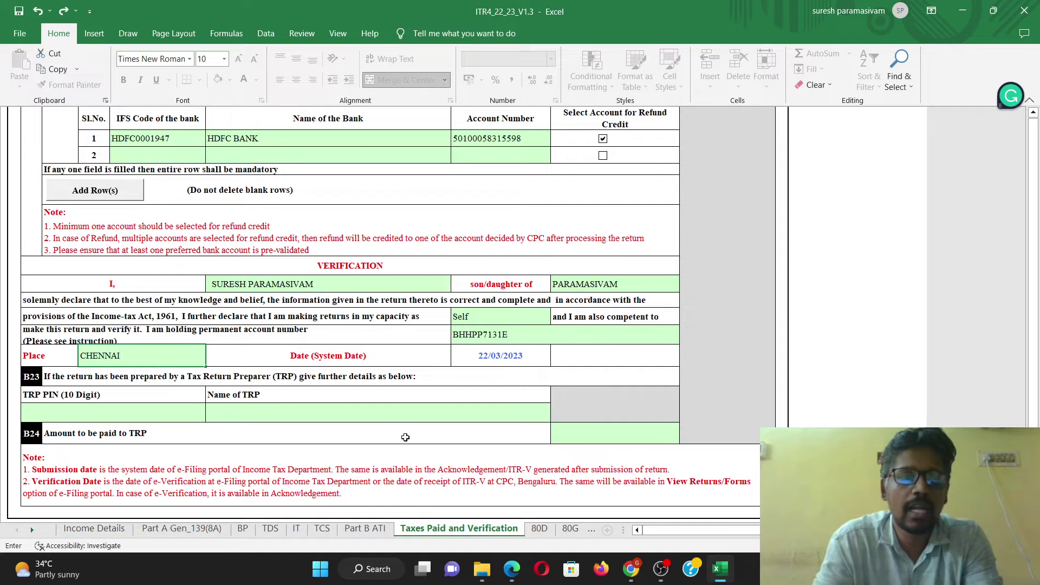
key(Return)
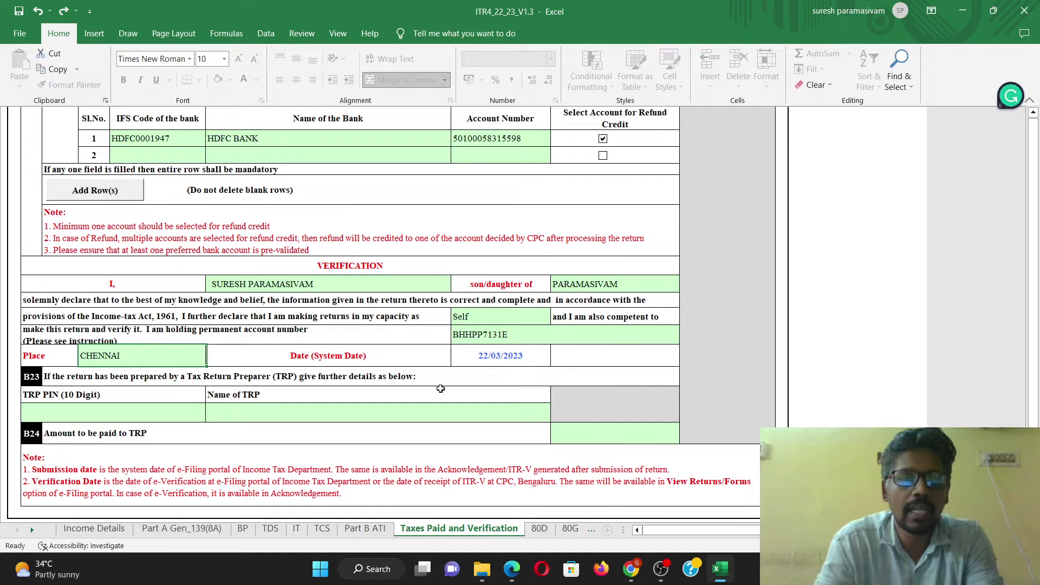
Step: Validate the Taxes Paid and Verification sheet, then go to the Schedule 80D sheet
scroll(562, 397, down, 3)
scroll(562, 398, up, 10)
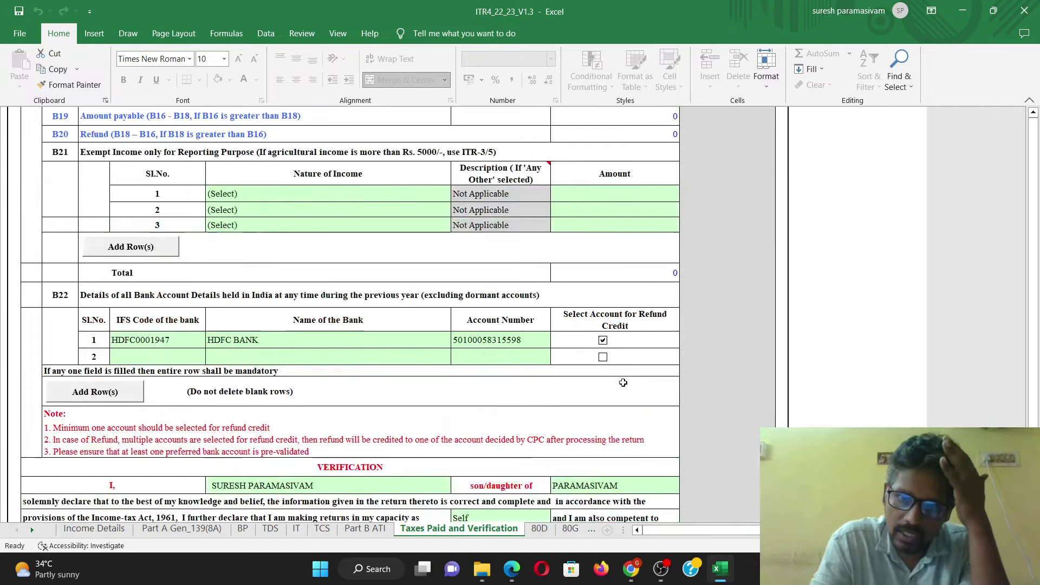
click(855, 134)
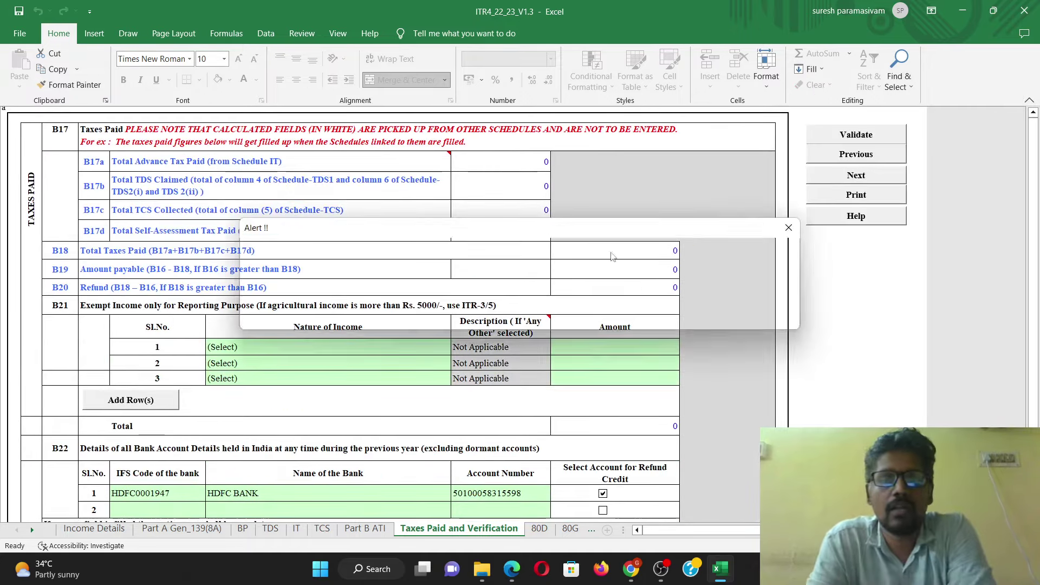
click(524, 317)
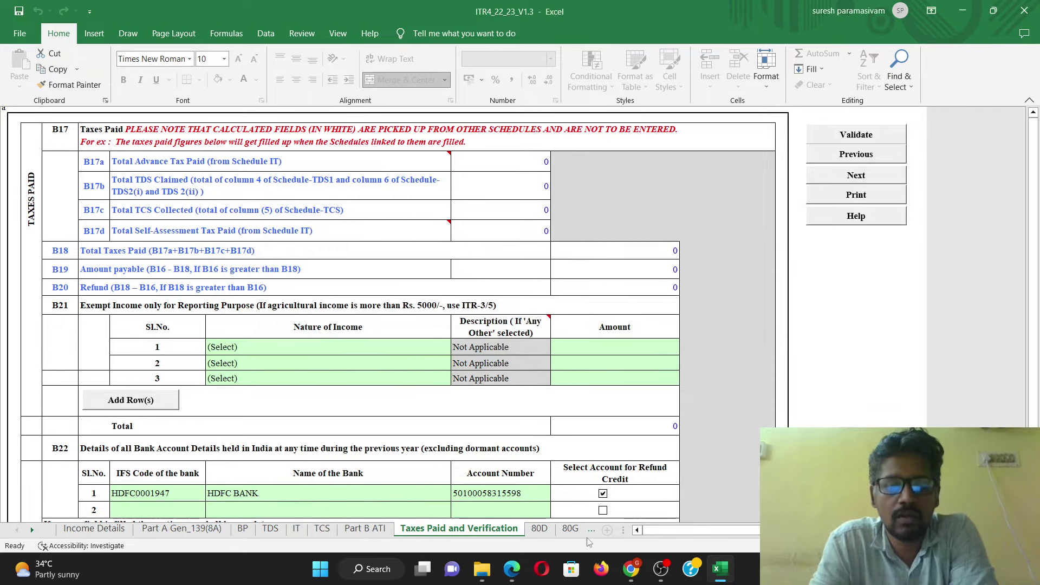
click(539, 529)
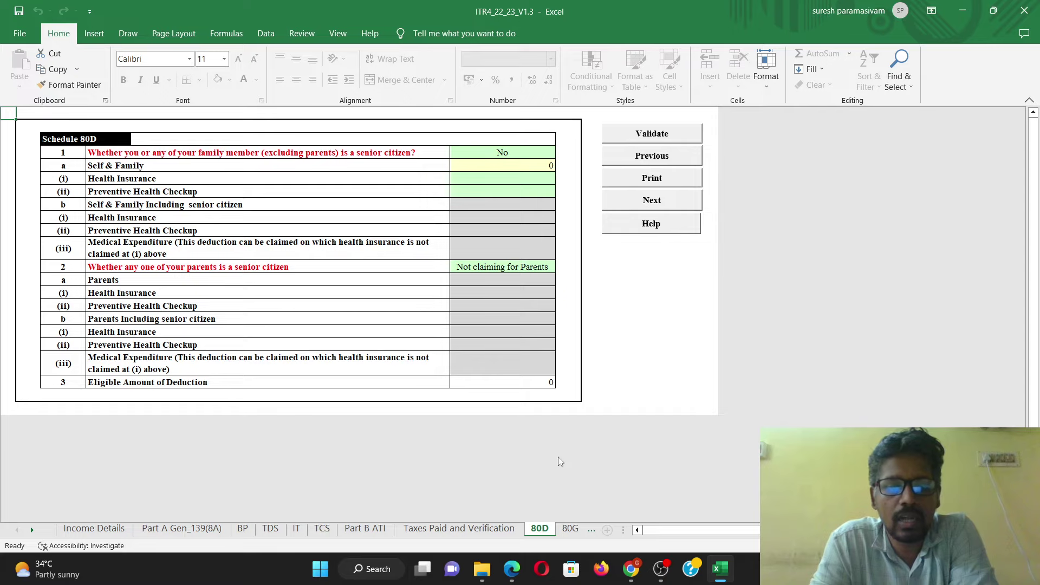
Step: Look at Schedule 80G, then return to Schedule 80D and validate it
click(569, 528)
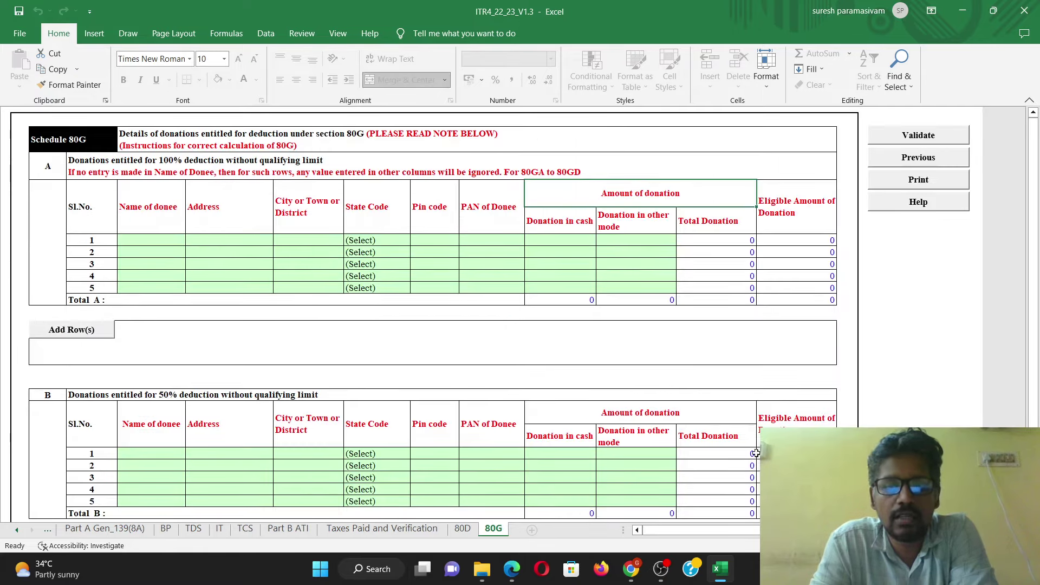
click(918, 157)
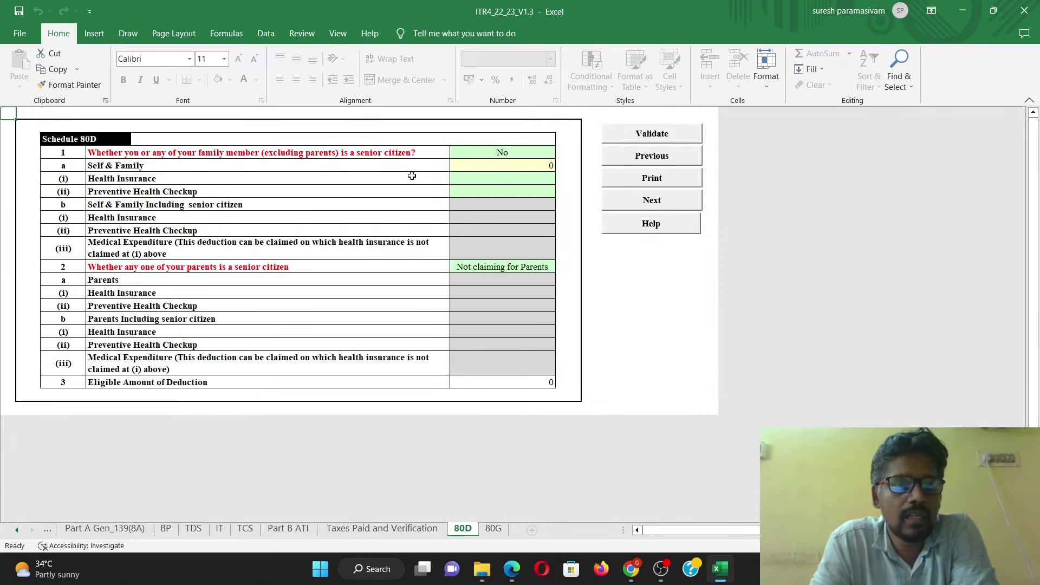
click(374, 176)
click(245, 329)
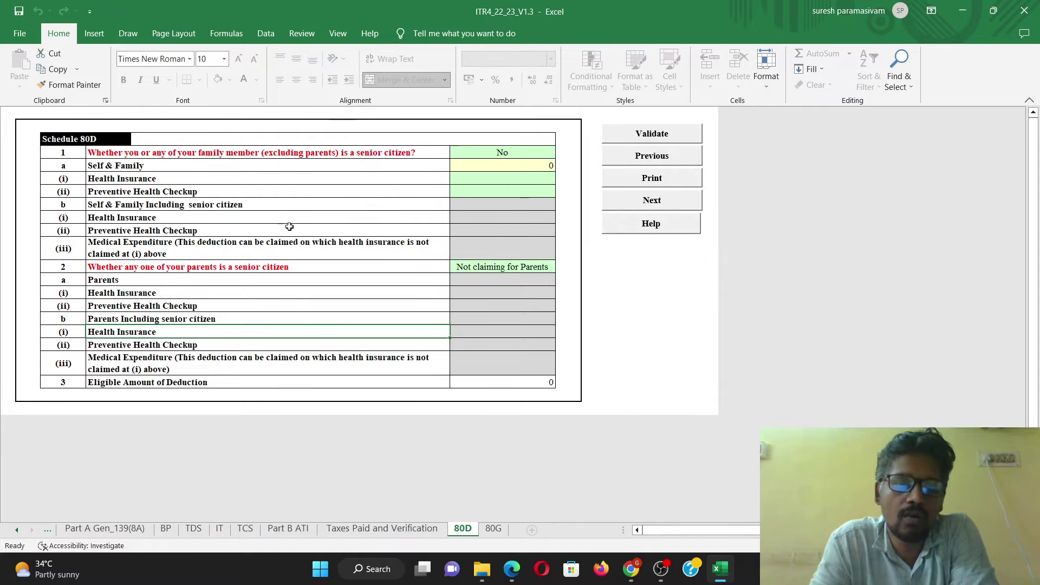
click(665, 143)
click(511, 315)
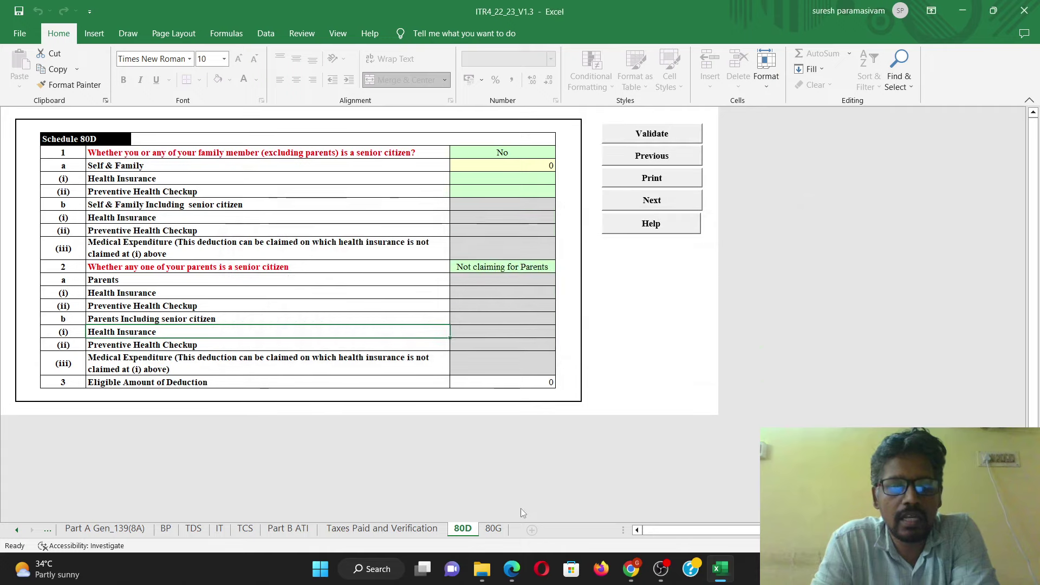
Step: Validate the Schedule 80G sheet and switch to the Income Details sheet
click(716, 200)
click(928, 138)
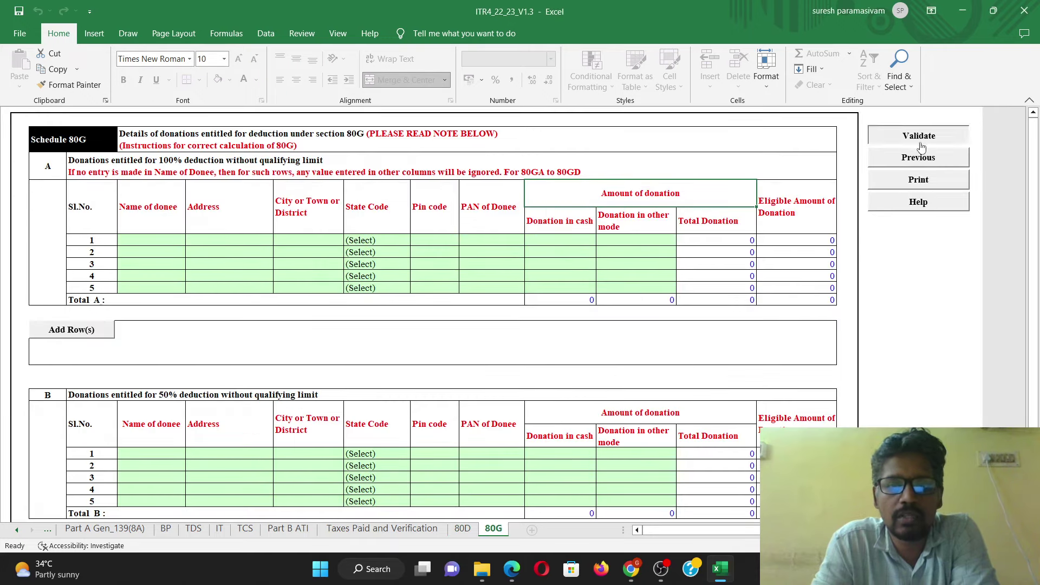
click(510, 315)
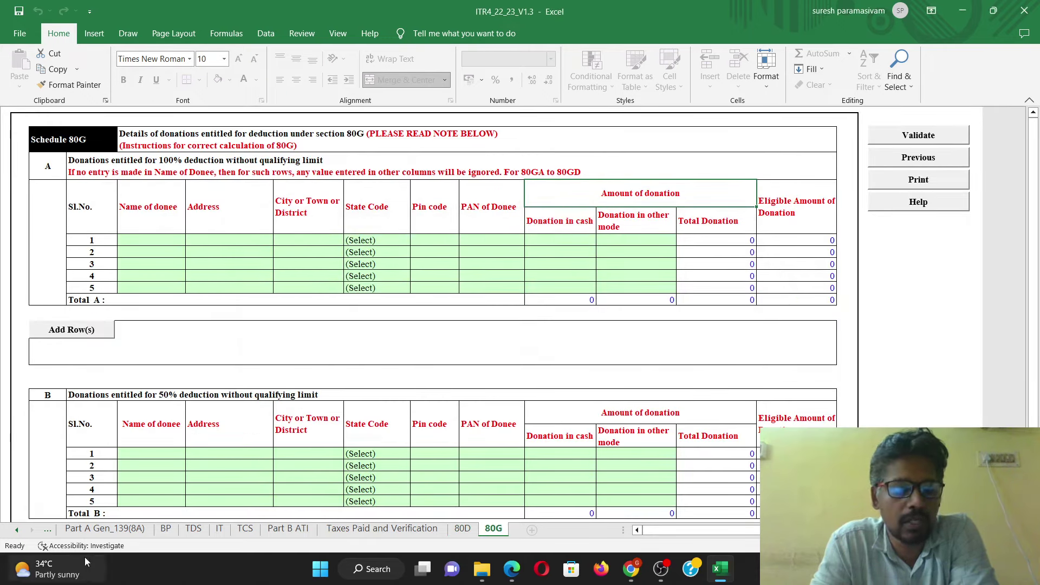
click(18, 530)
click(94, 528)
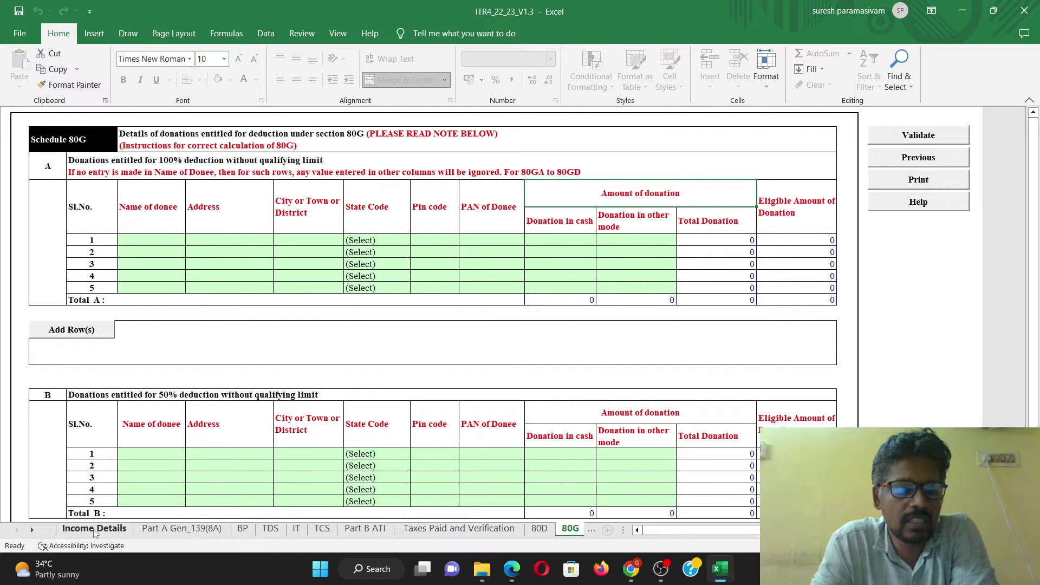
scroll(431, 320, down, 8)
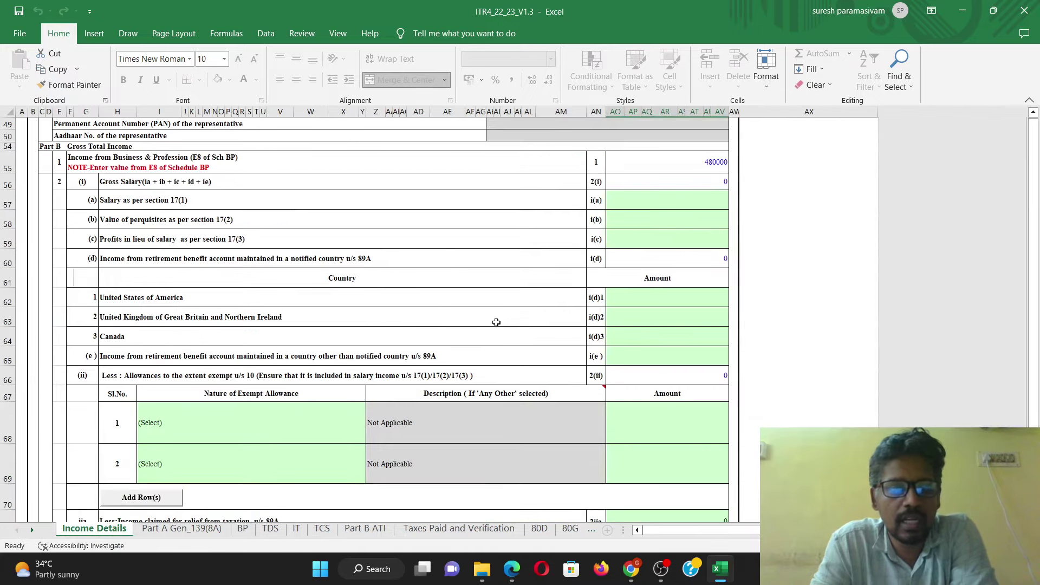
scroll(330, 262, up, 9)
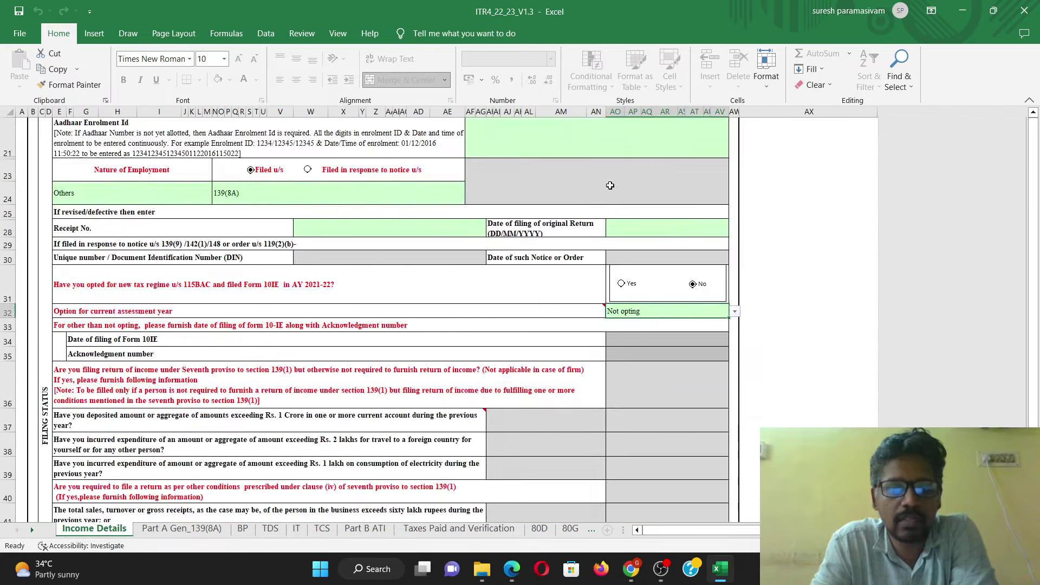
scroll(587, 326, down, 8)
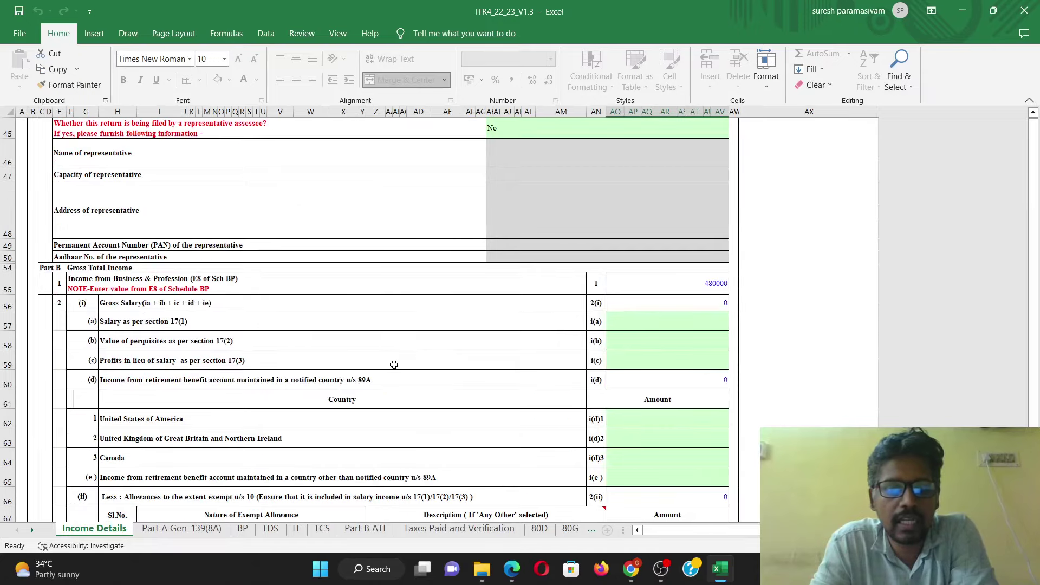
scroll(338, 368, down, 1)
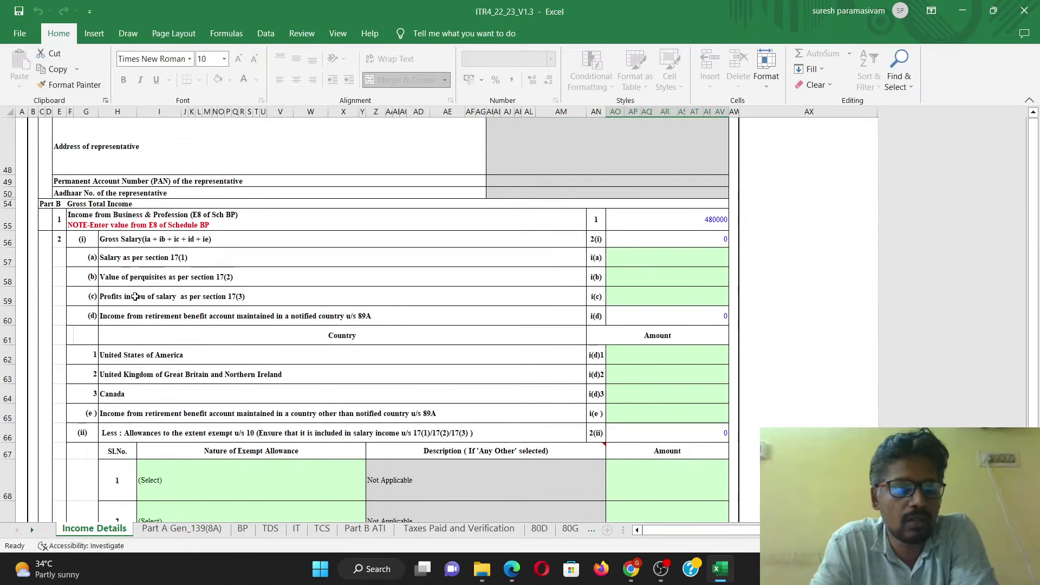
click(123, 221)
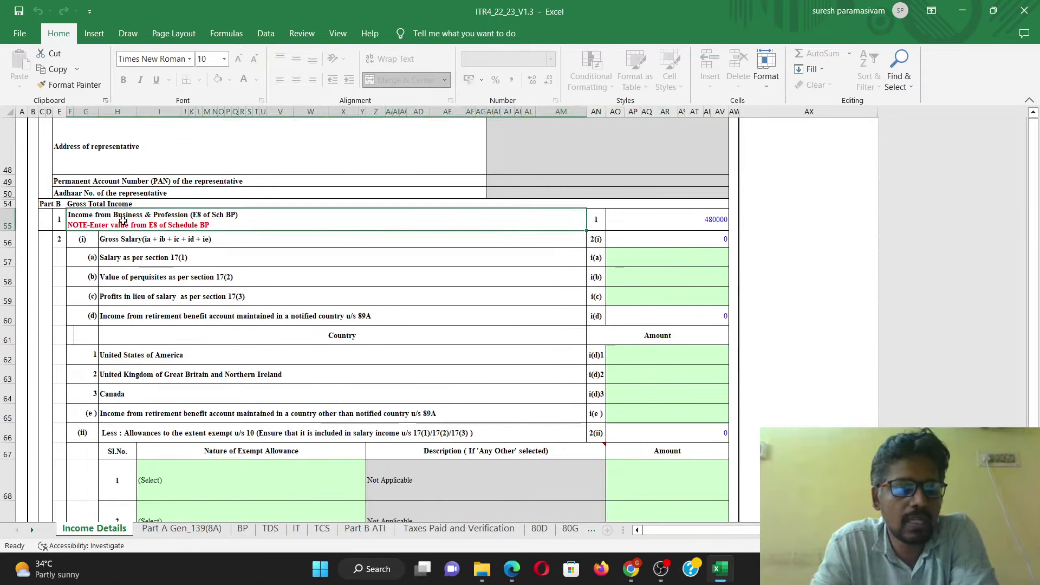
click(668, 218)
scroll(631, 286, down, 1)
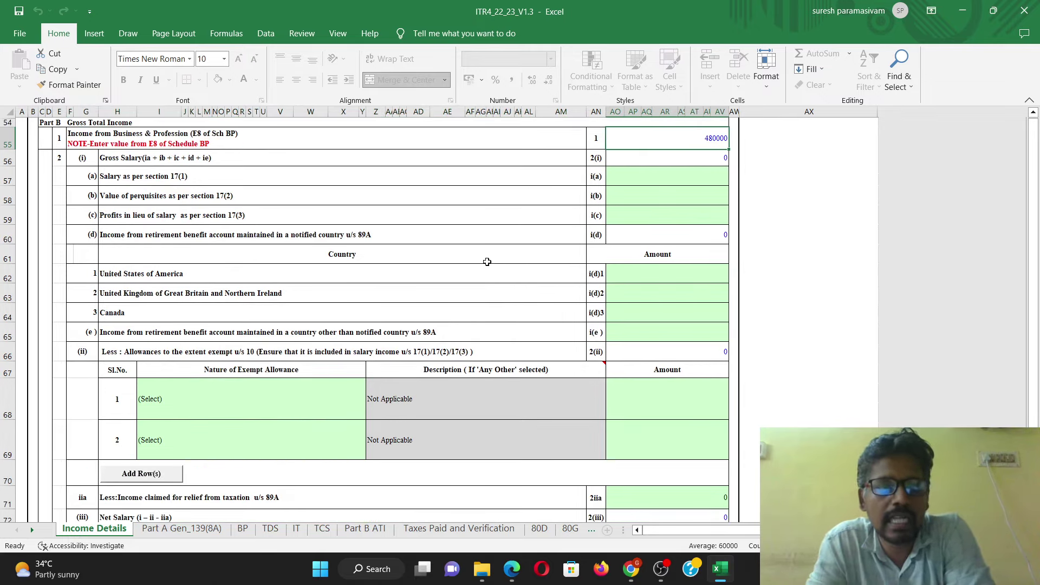
click(677, 183)
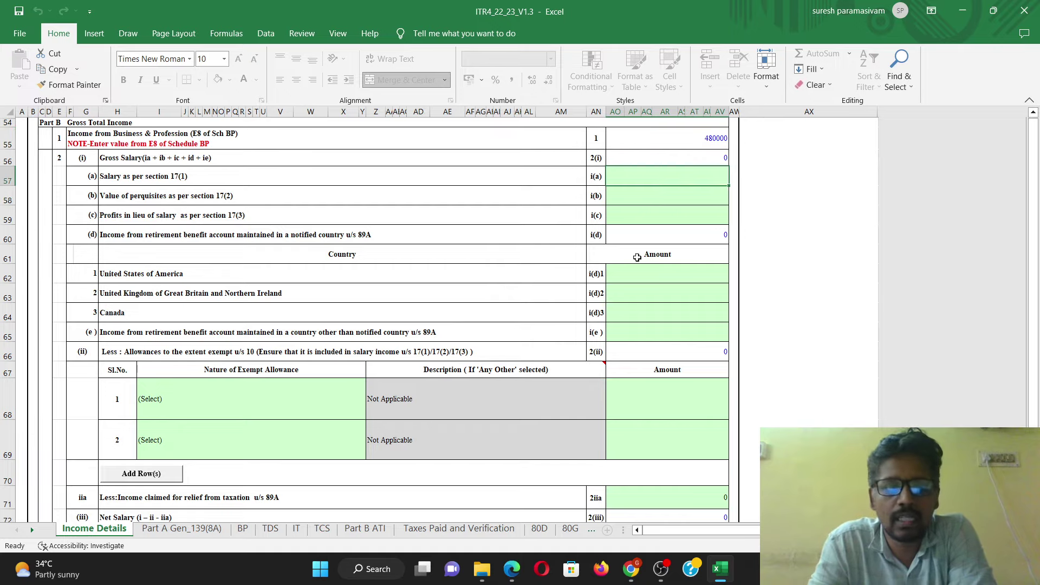
scroll(585, 271, down, 3)
scroll(561, 246, up, 4)
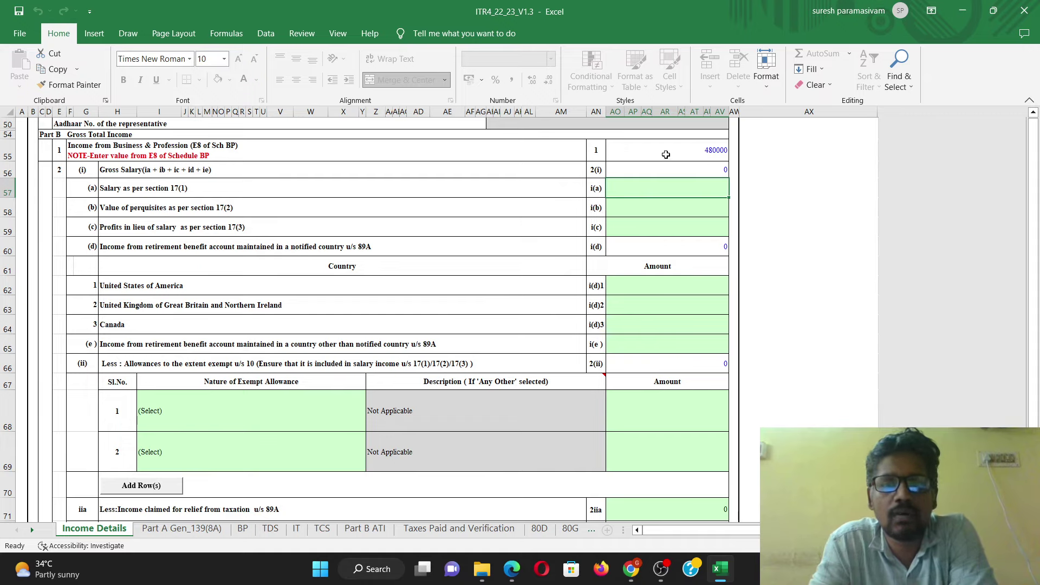
drag(668, 152, 641, 295)
scroll(667, 274, down, 3)
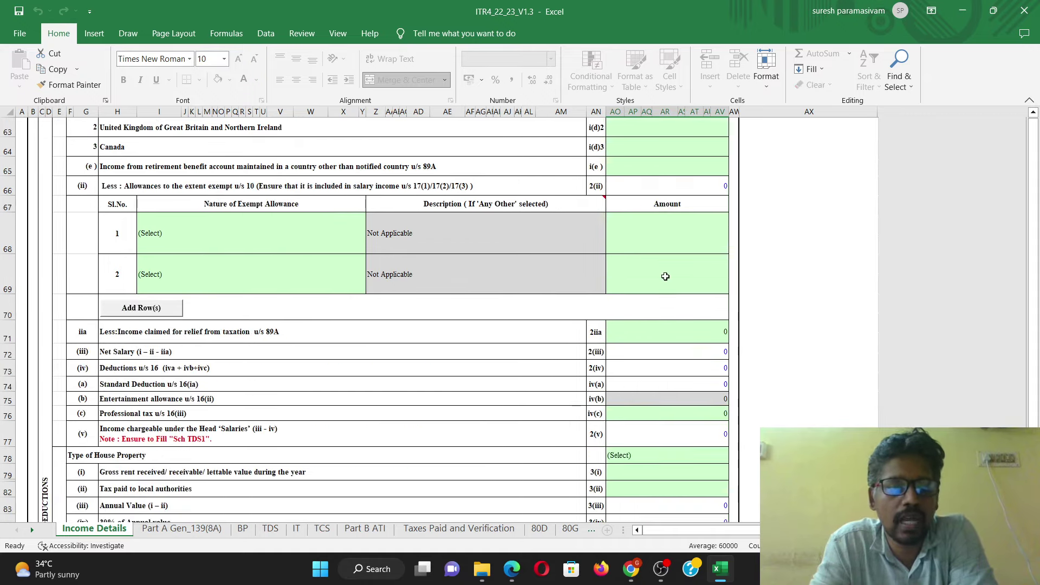
scroll(664, 279, down, 3)
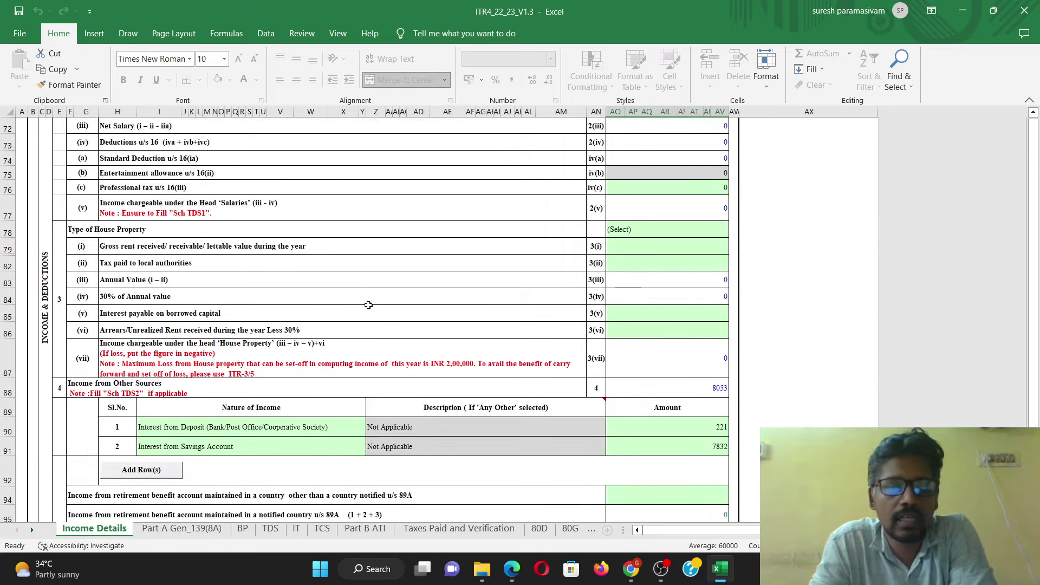
scroll(410, 317, down, 2)
click(250, 323)
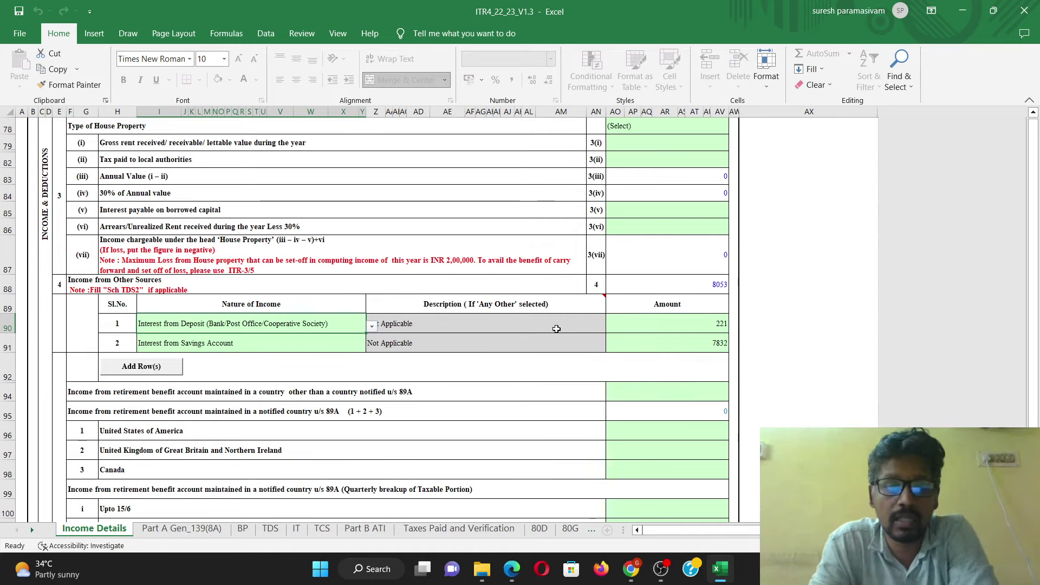
click(675, 333)
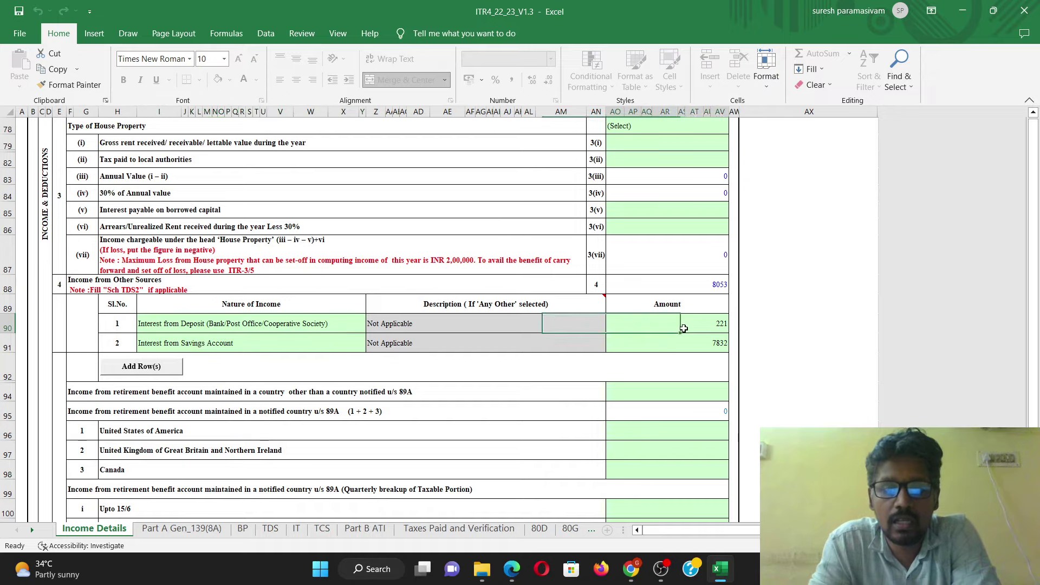
click(703, 291)
scroll(664, 366, down, 2)
scroll(662, 367, down, 1)
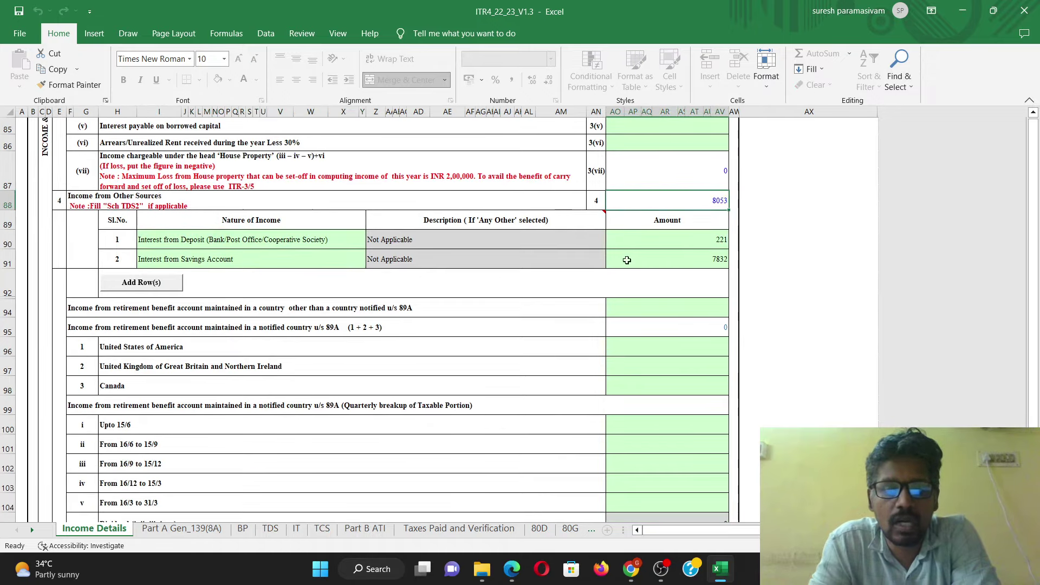
scroll(624, 299, down, 5)
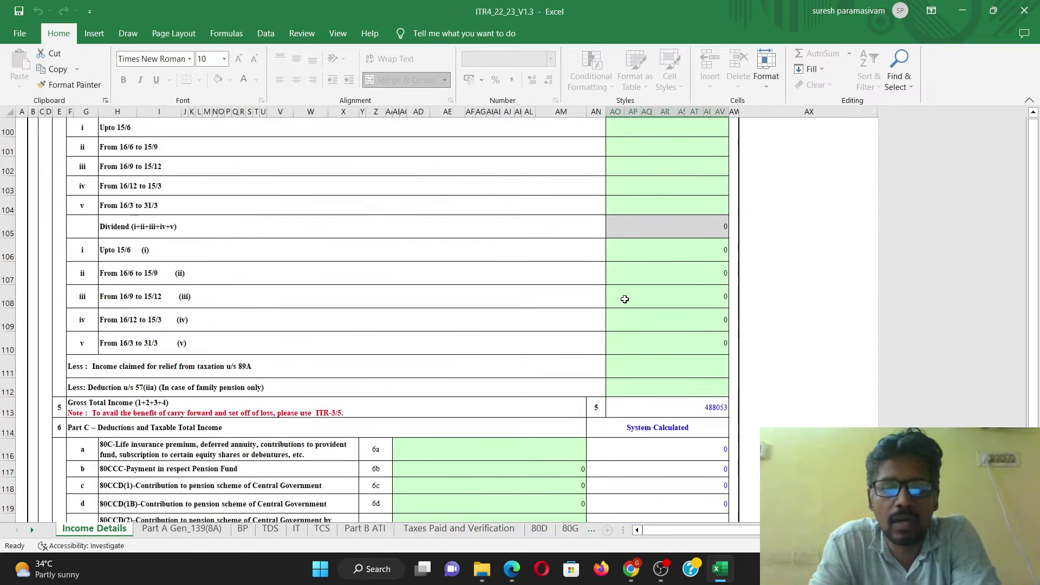
scroll(625, 299, down, 2)
click(715, 293)
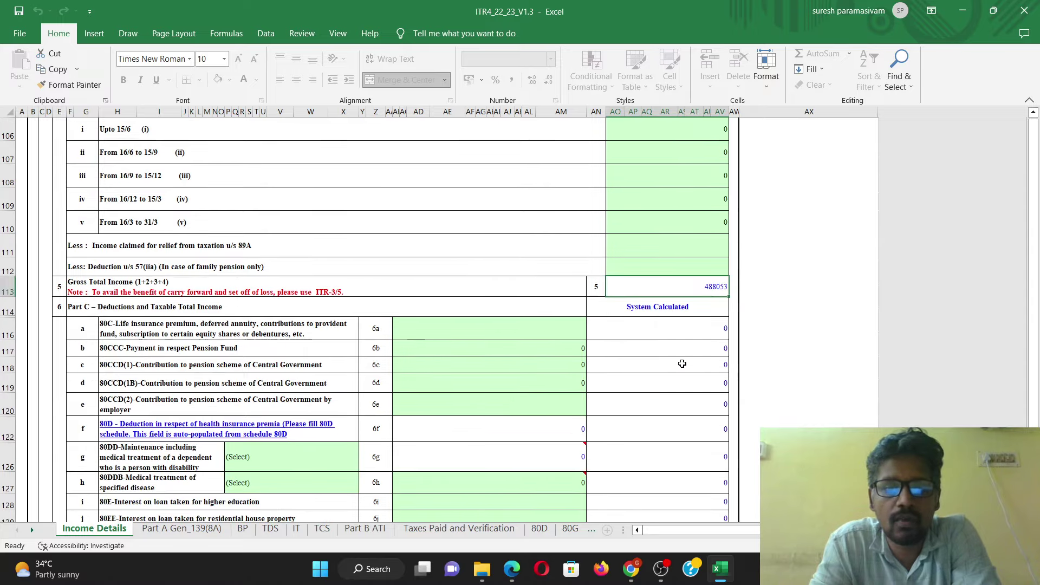
scroll(651, 369, down, 2)
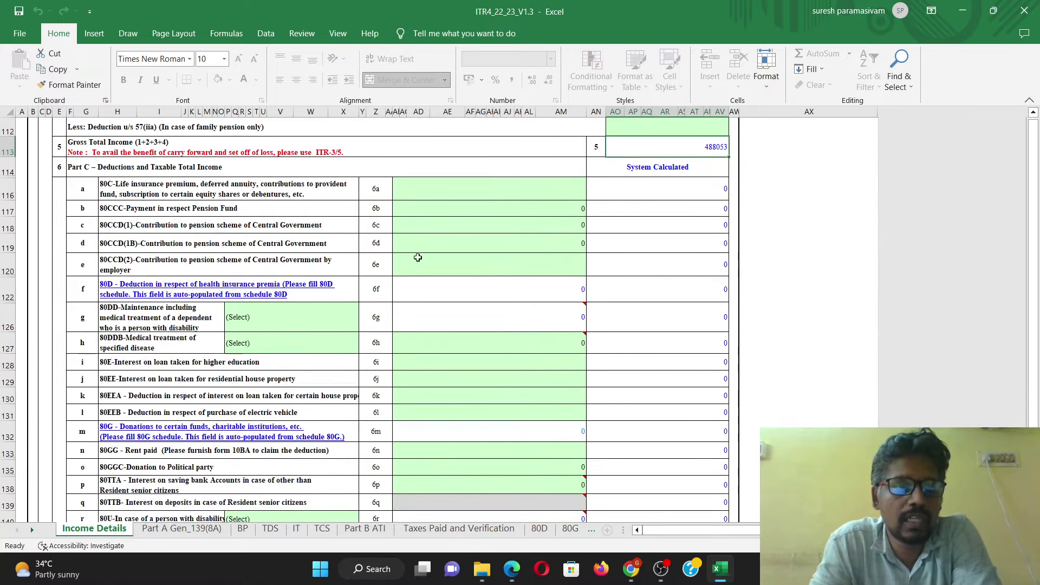
click(493, 190)
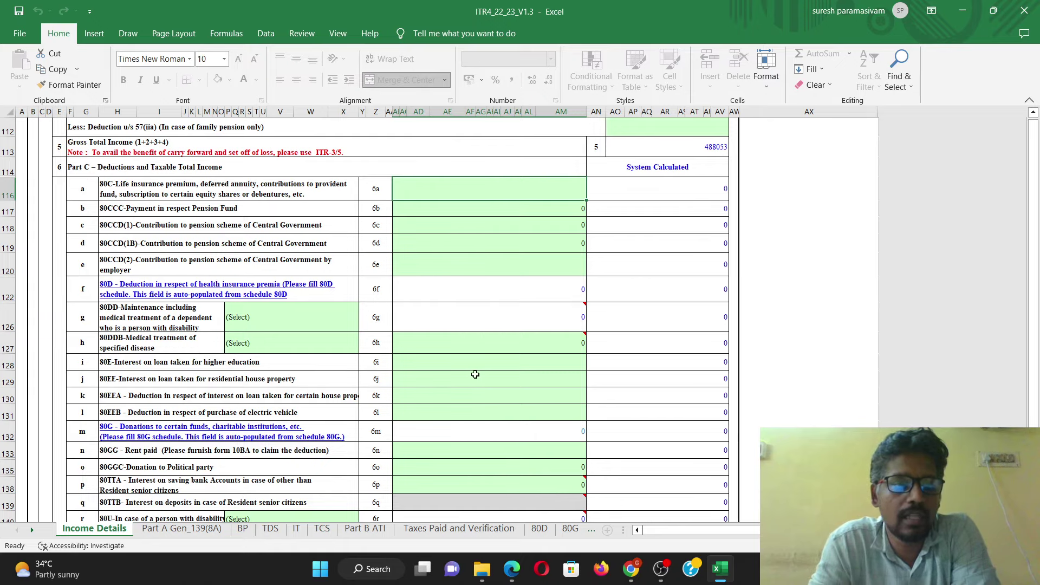
scroll(475, 373, down, 2)
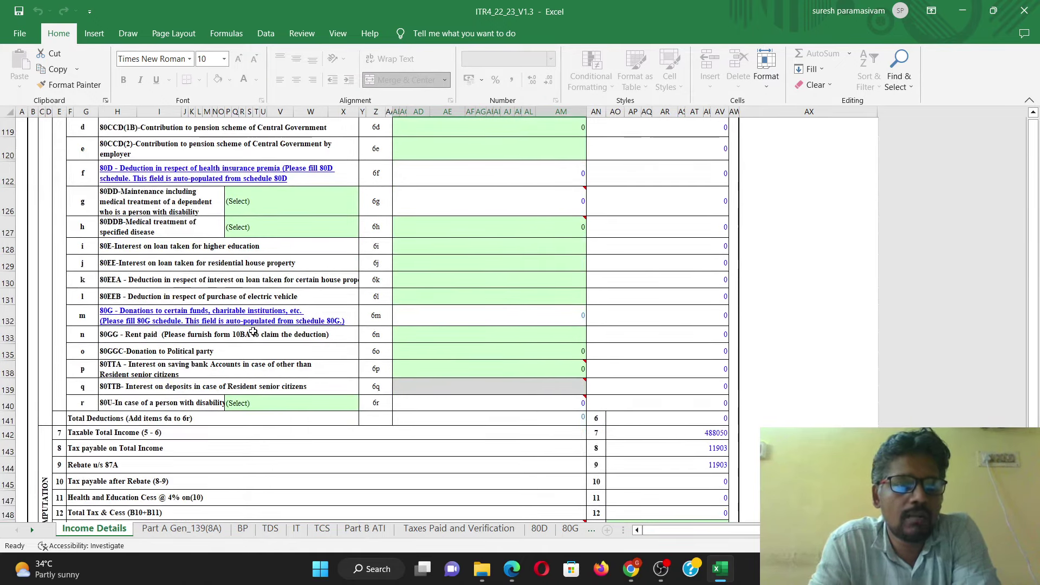
click(252, 246)
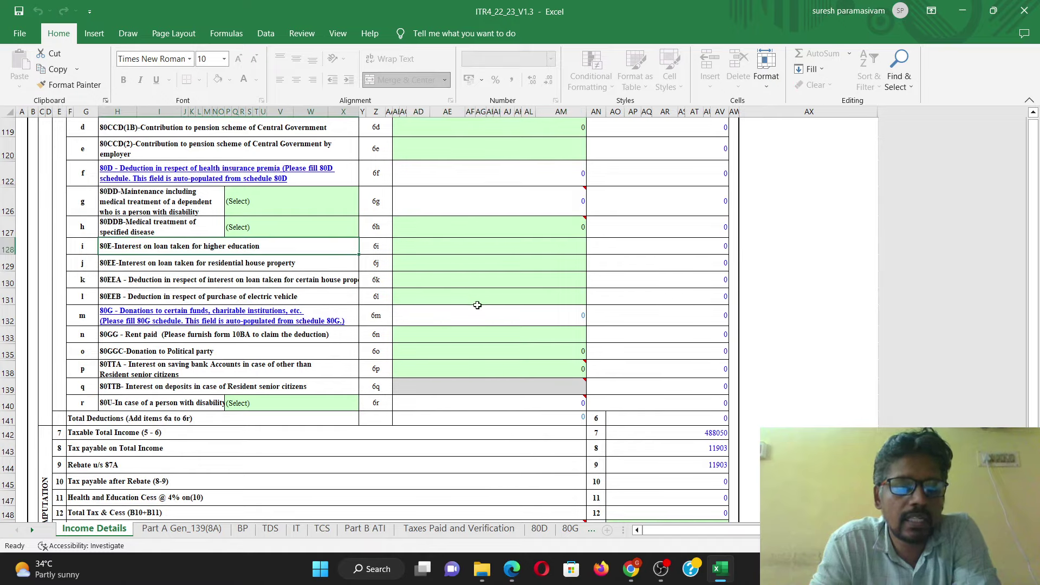
scroll(568, 355, down, 4)
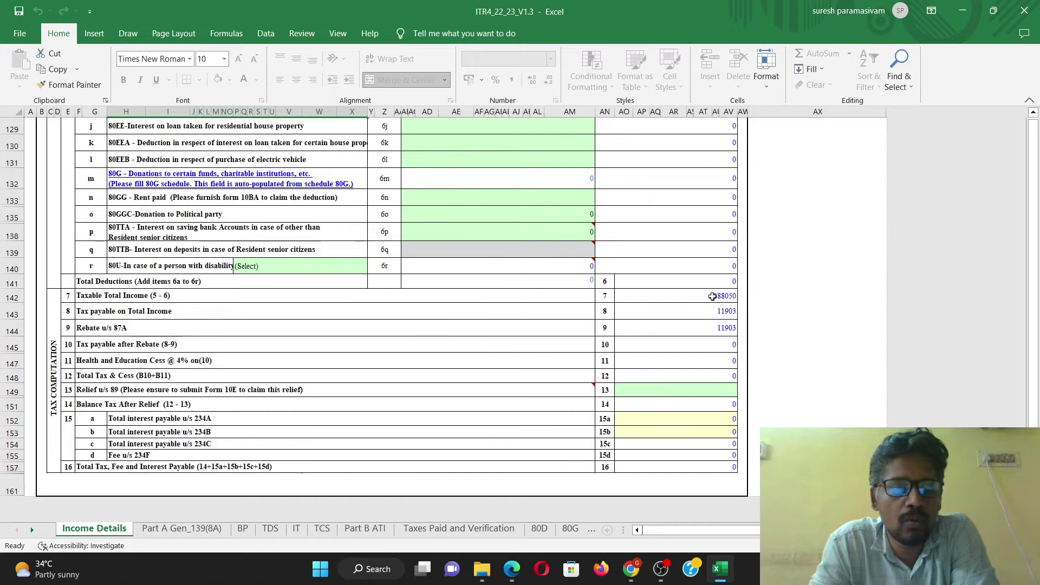
click(713, 297)
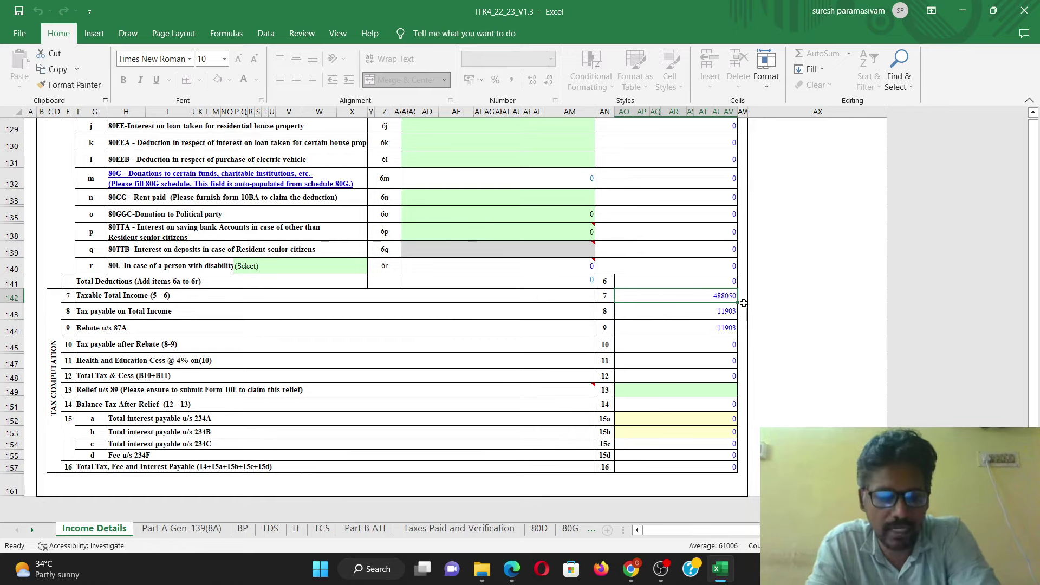
click(112, 332)
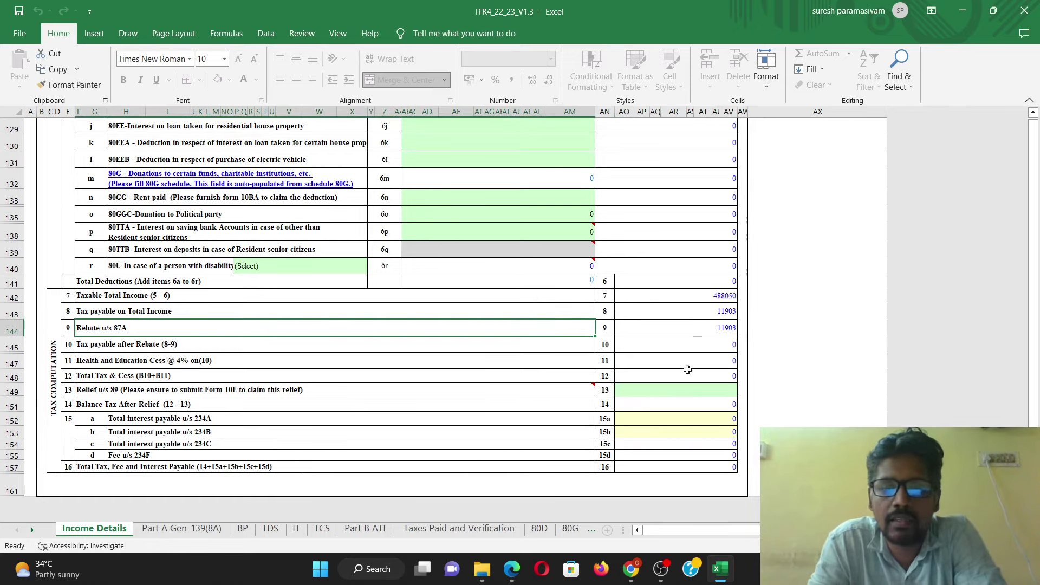
click(690, 312)
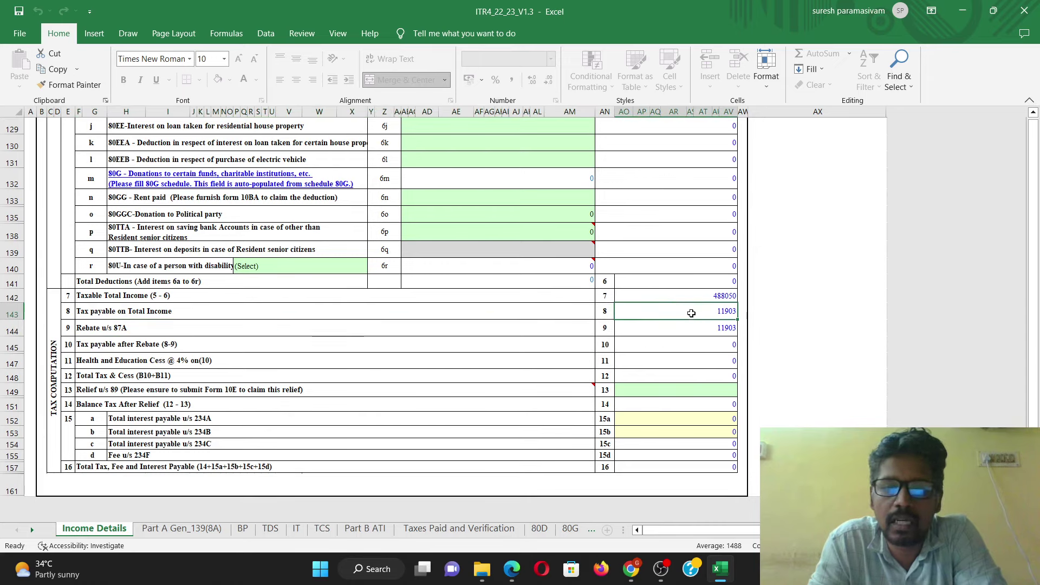
click(317, 325)
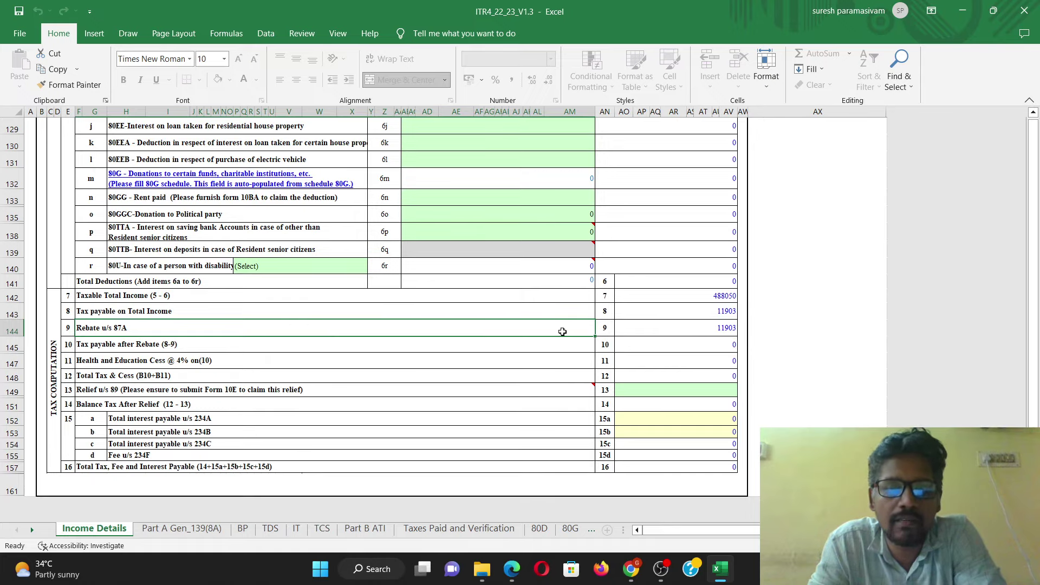
scroll(562, 331, up, 20)
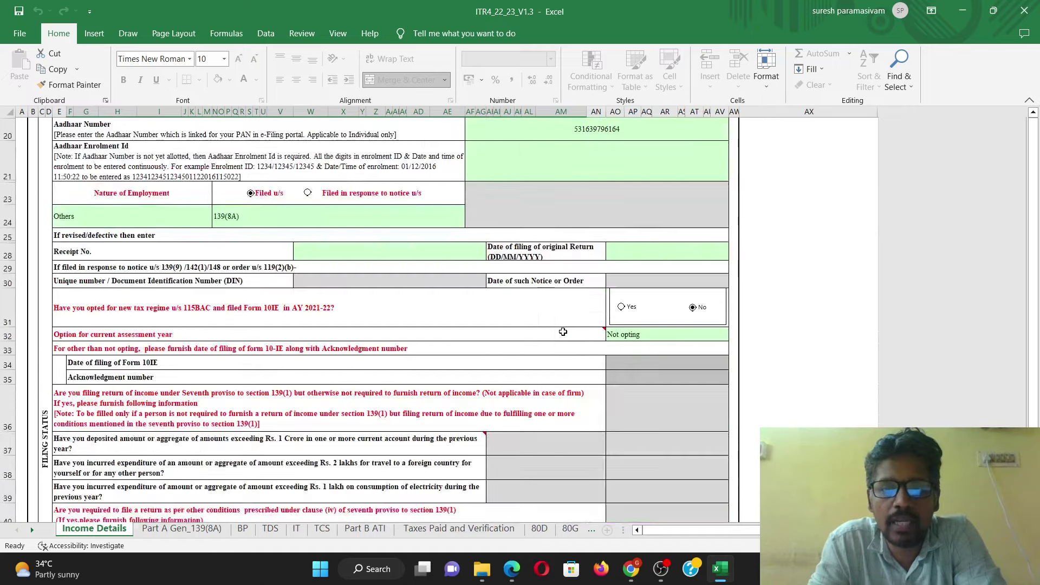
Step: Run Calculate Tax and acknowledge the missing Town/City/District and Mobile Number 2 country code alert
scroll(562, 332, up, 5)
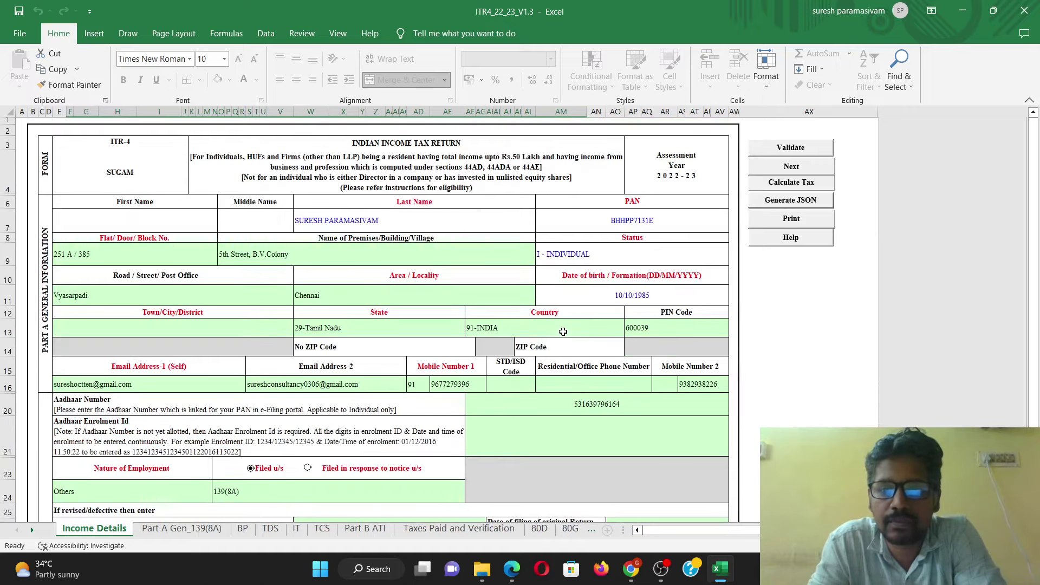
click(811, 185)
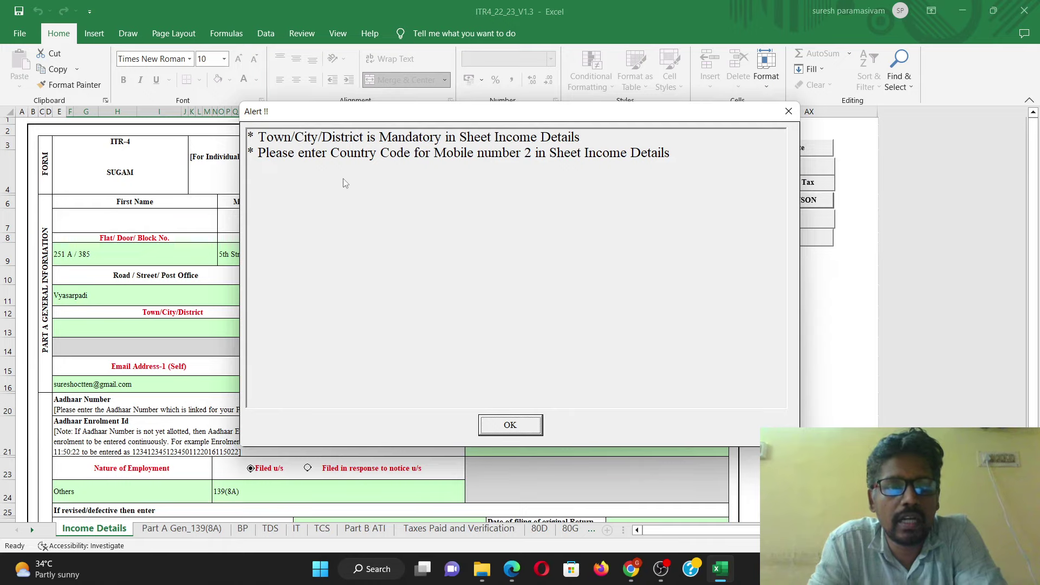
click(513, 423)
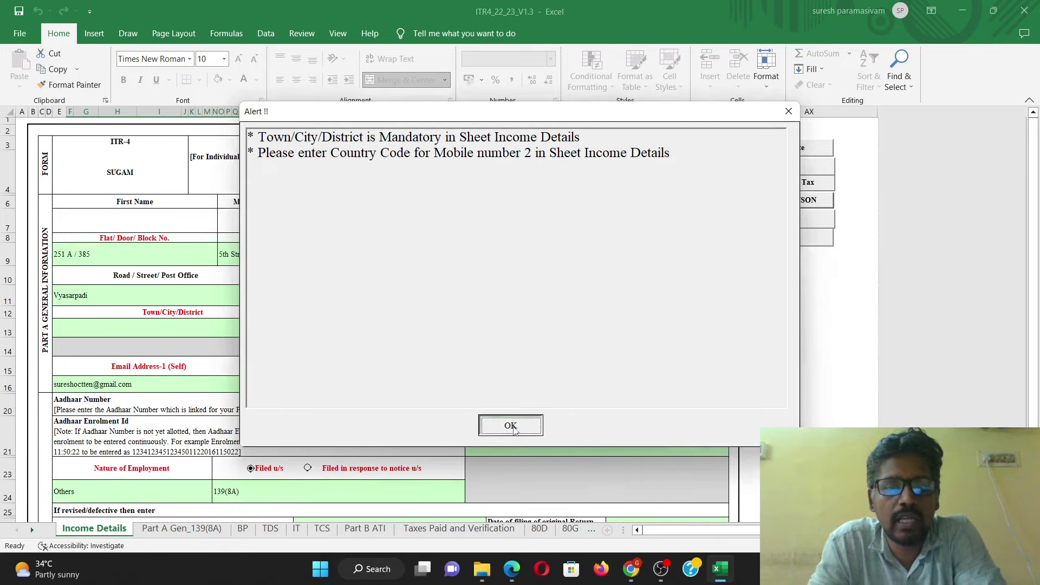
Step: Fill in CHENNAI as the Town/City/District on Income Details
click(203, 327)
text(CHENNAI)
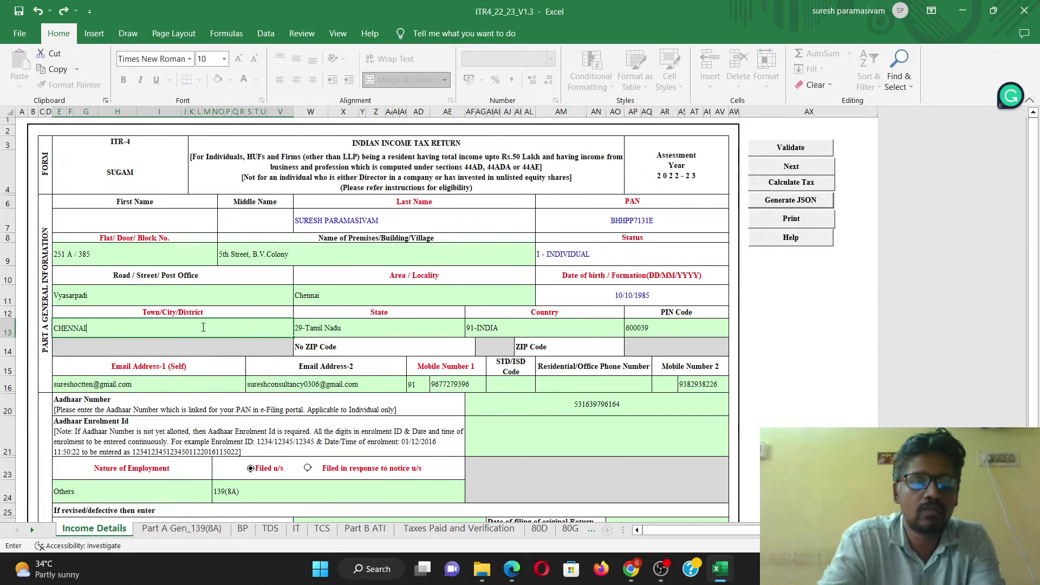
click(543, 400)
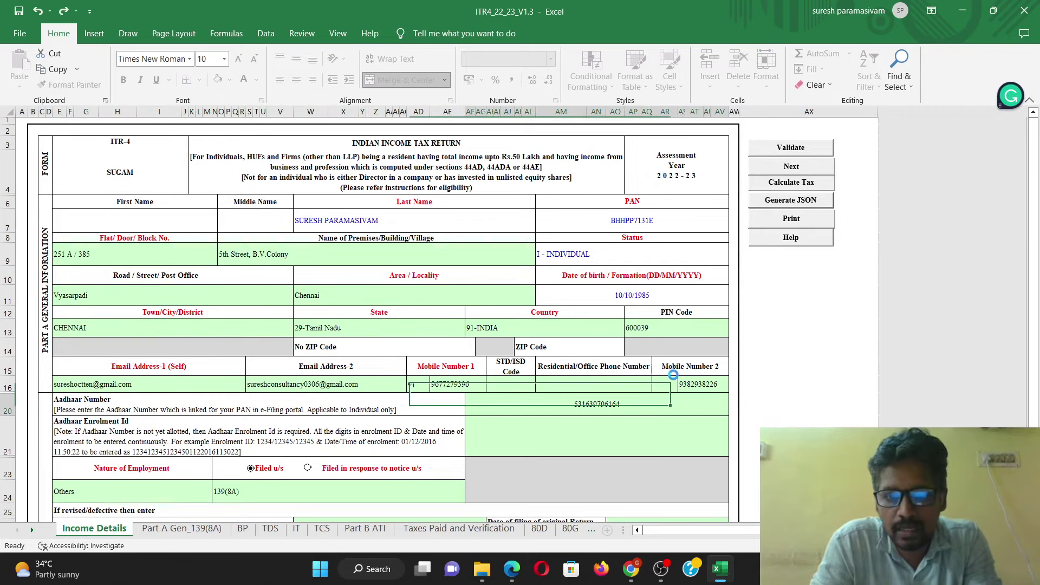
Step: Clear Mobile Number 2 and rerun the tax calculation
click(701, 387)
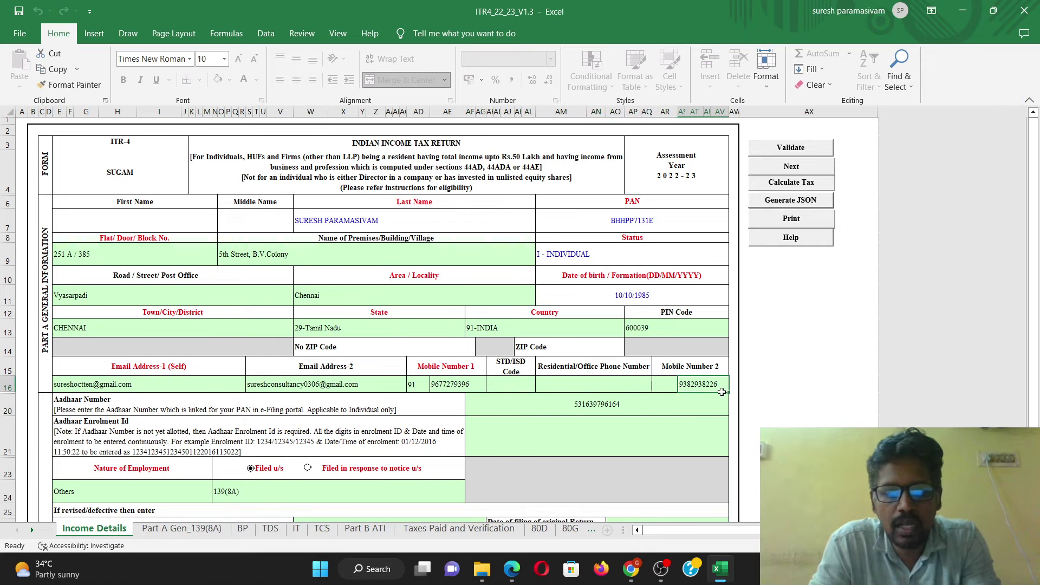
key(Delete)
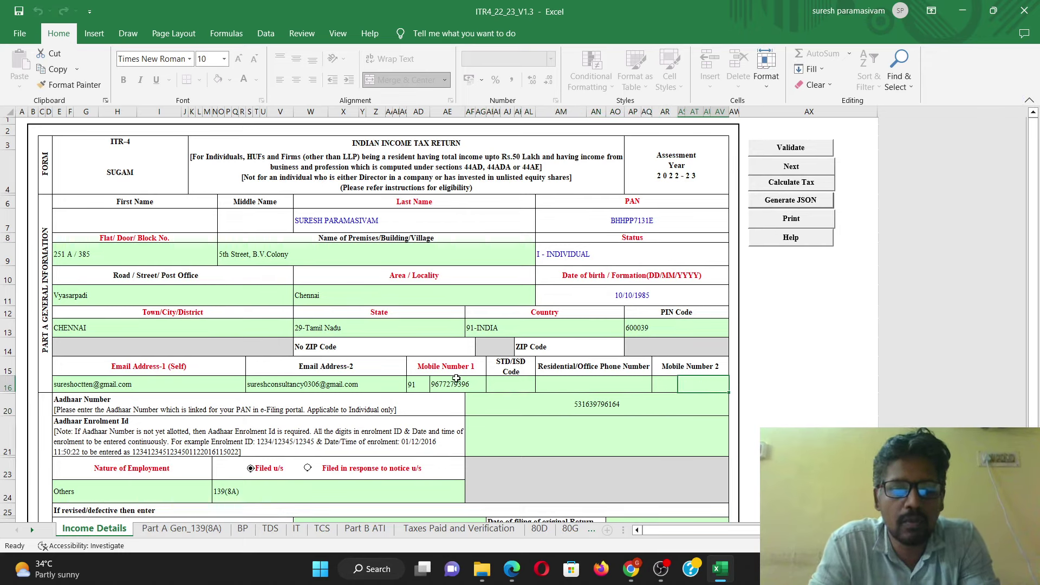
click(457, 381)
click(796, 184)
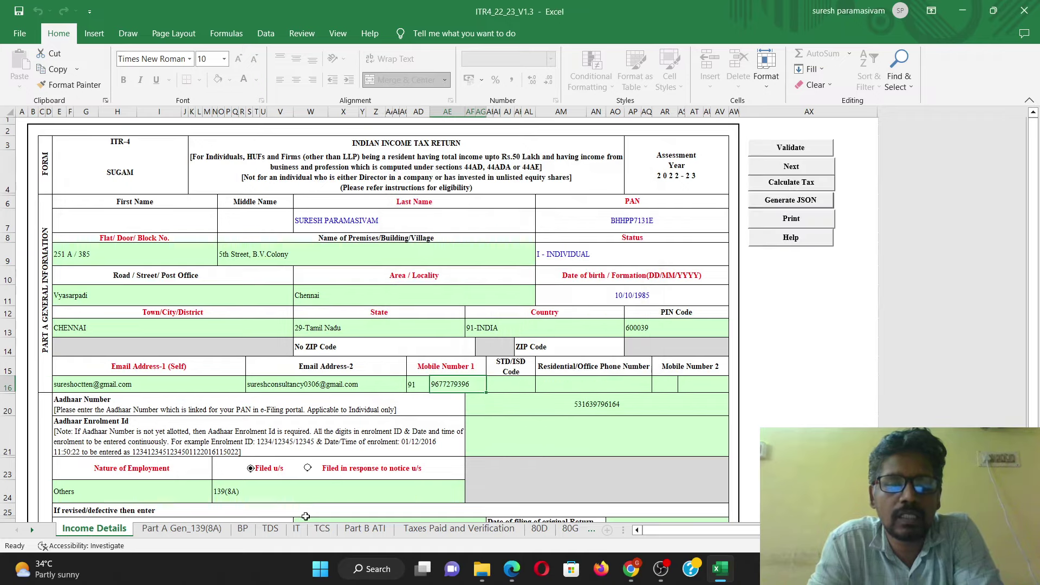
scroll(300, 373, down, 20)
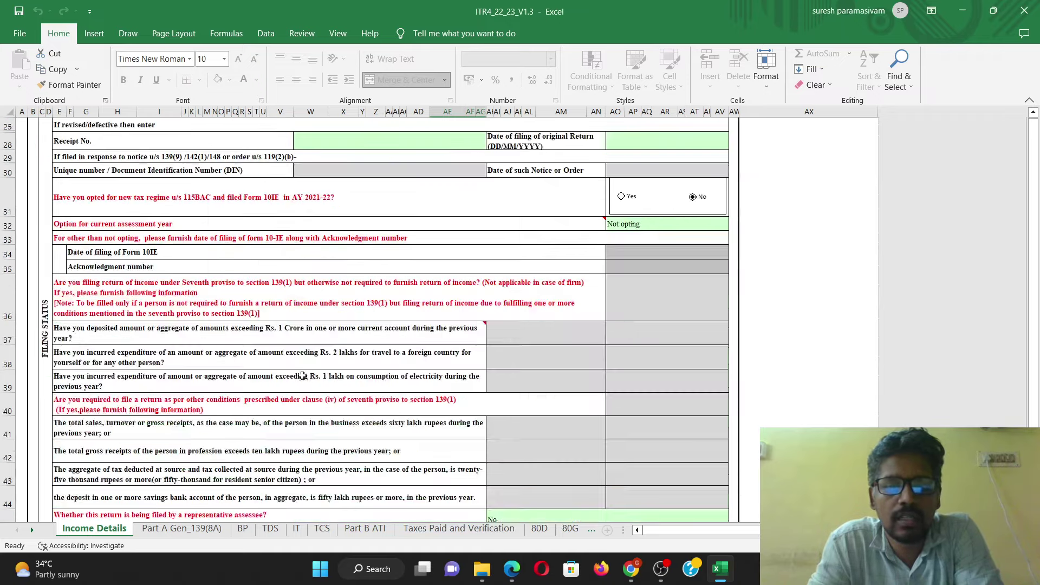
scroll(313, 378, down, 9)
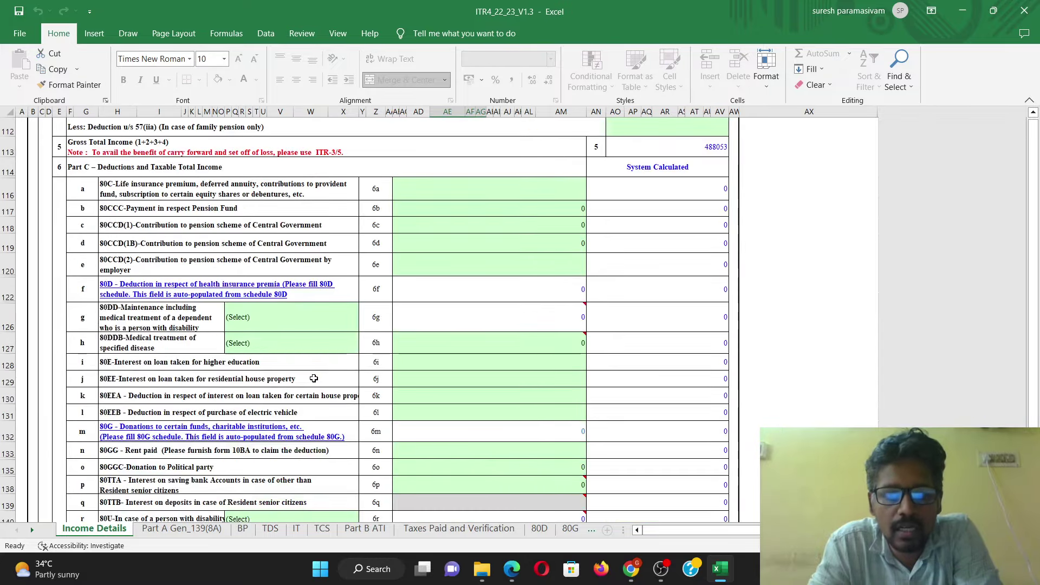
scroll(313, 378, down, 6)
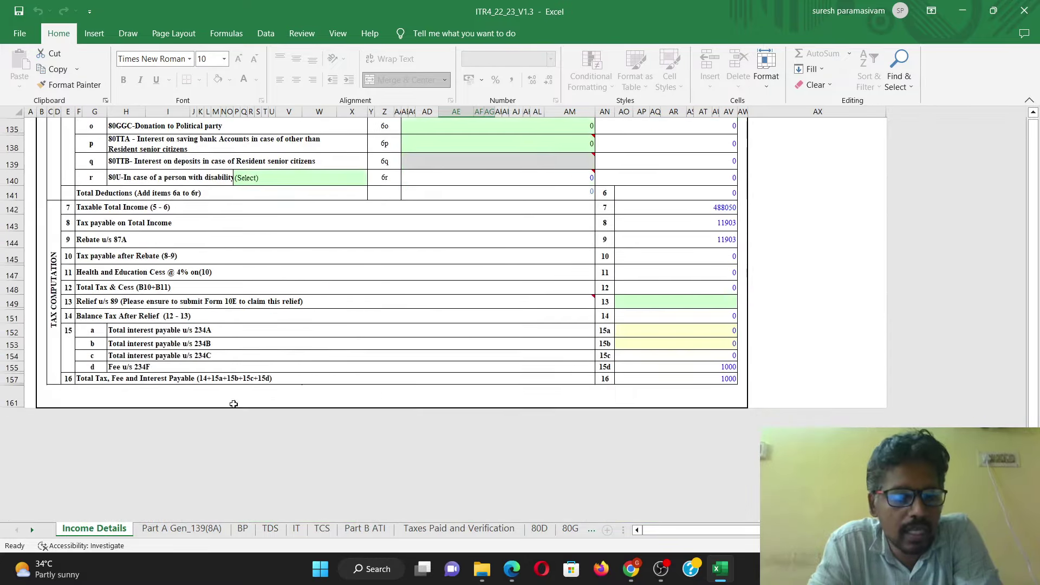
click(343, 368)
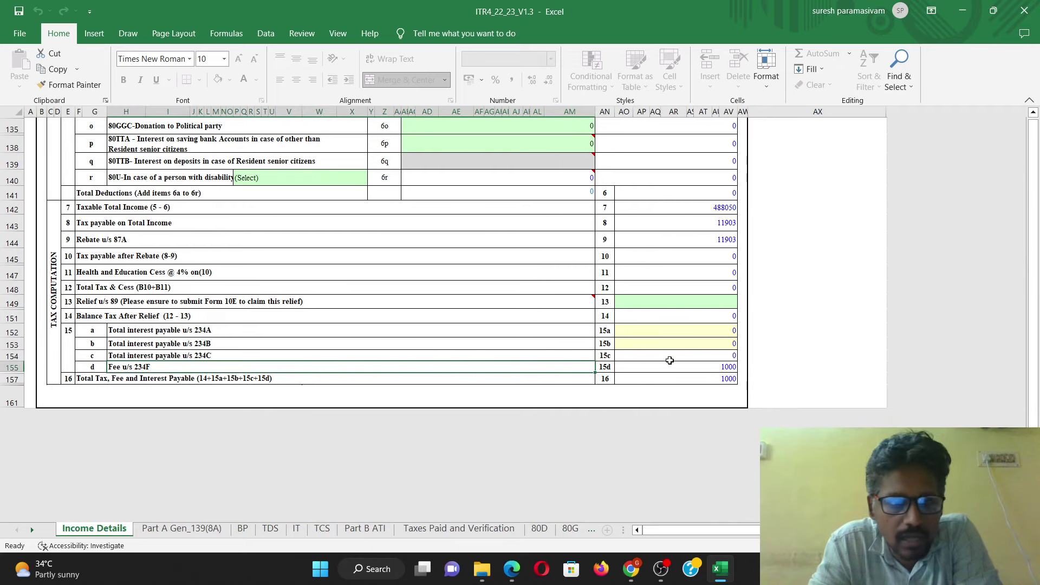
click(669, 360)
click(212, 394)
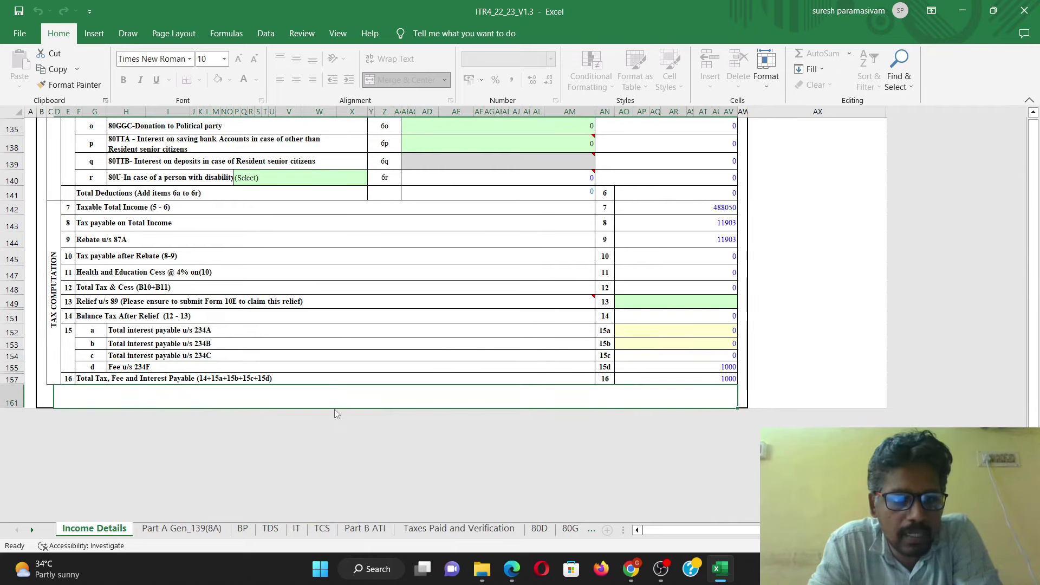
click(674, 381)
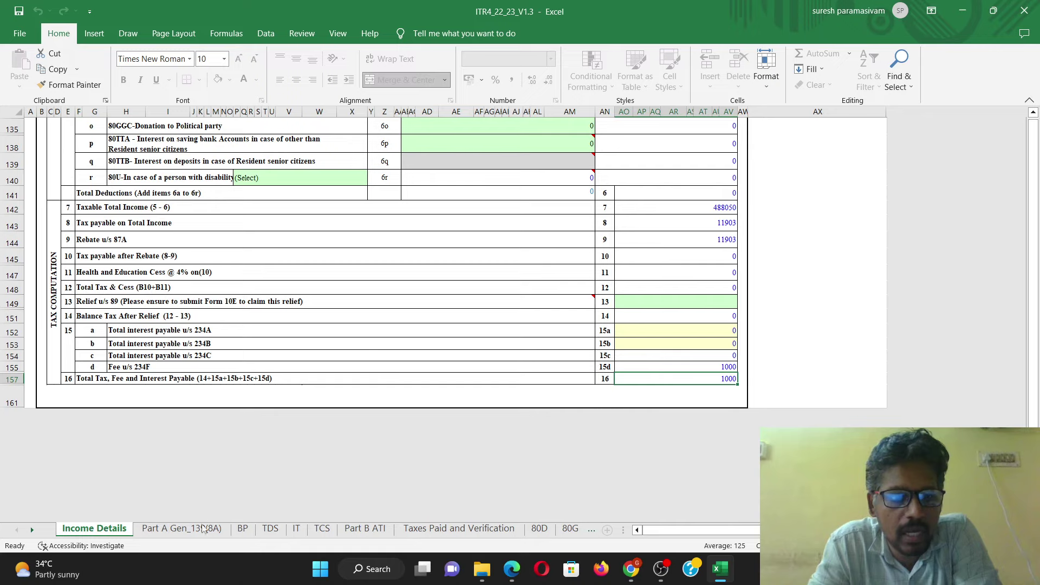
key(ctrl+Page_Down)
key(ctrl+Page_Down)
key(ctrl+Page_Down)
key(ctrl+Page_Down)
key(ctrl+Page_Down)
key(ctrl+Page_Down)
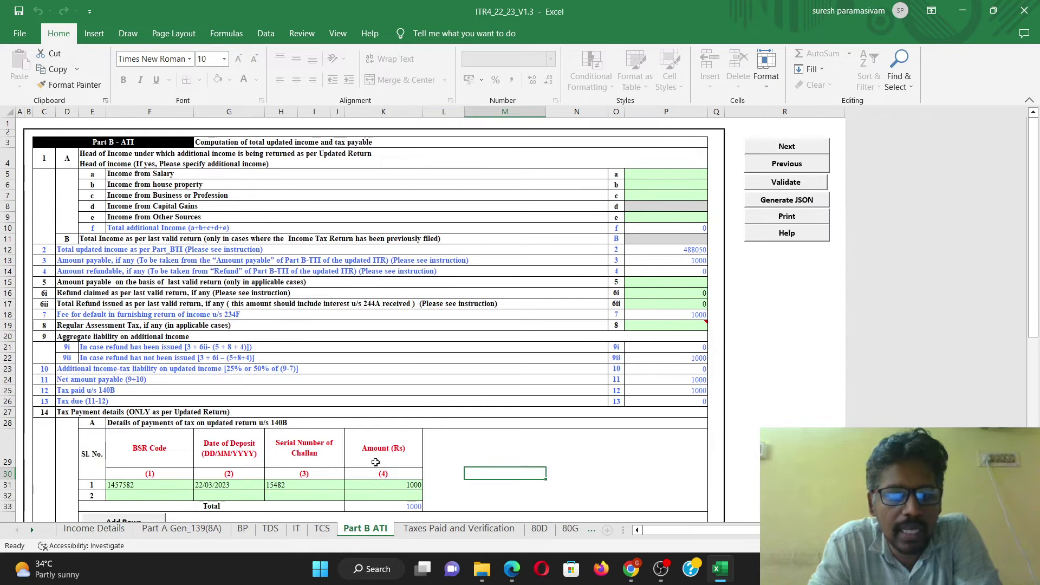
click(215, 394)
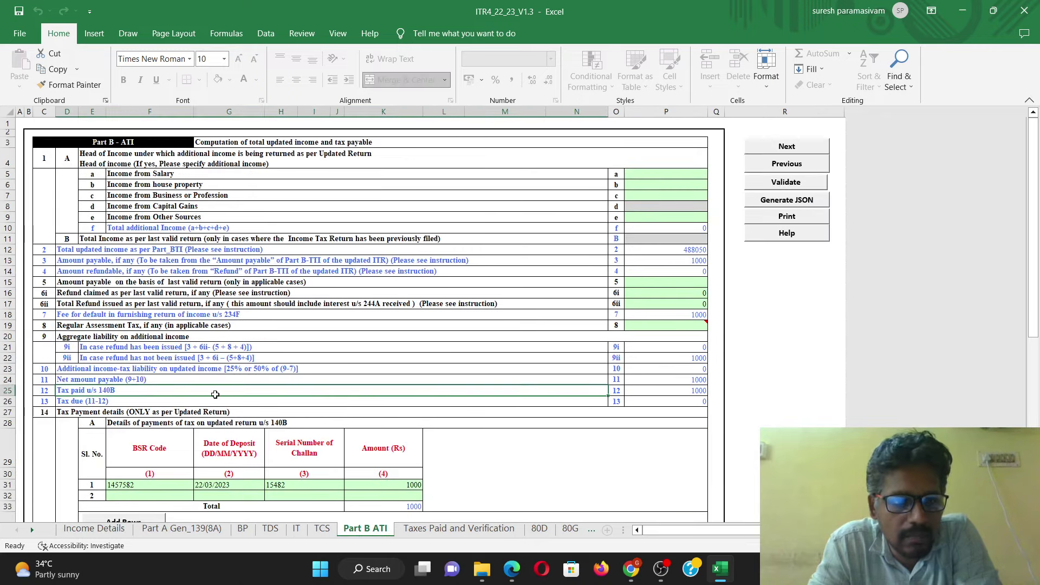
click(655, 389)
click(680, 250)
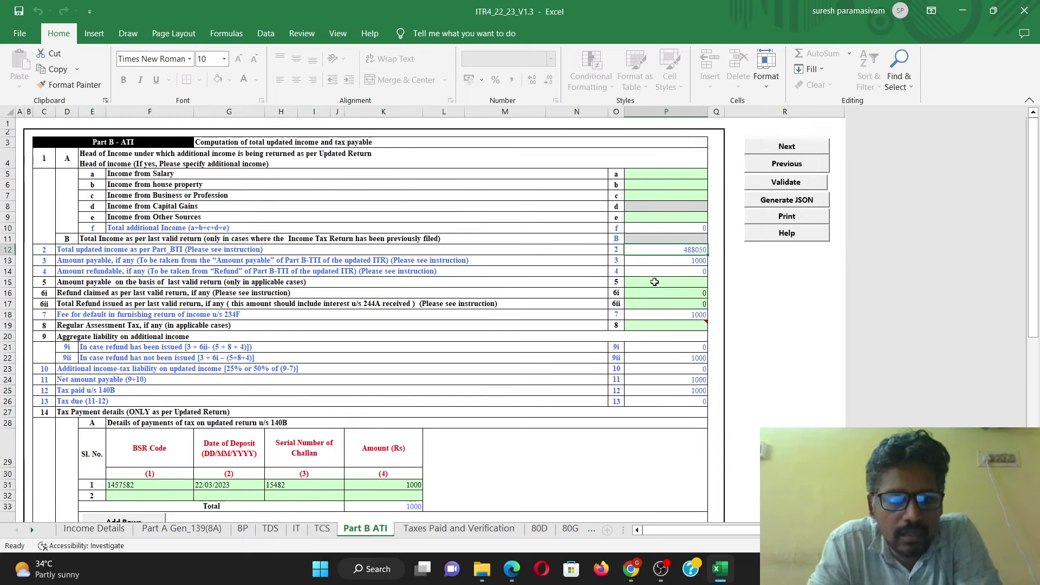
click(680, 262)
click(678, 315)
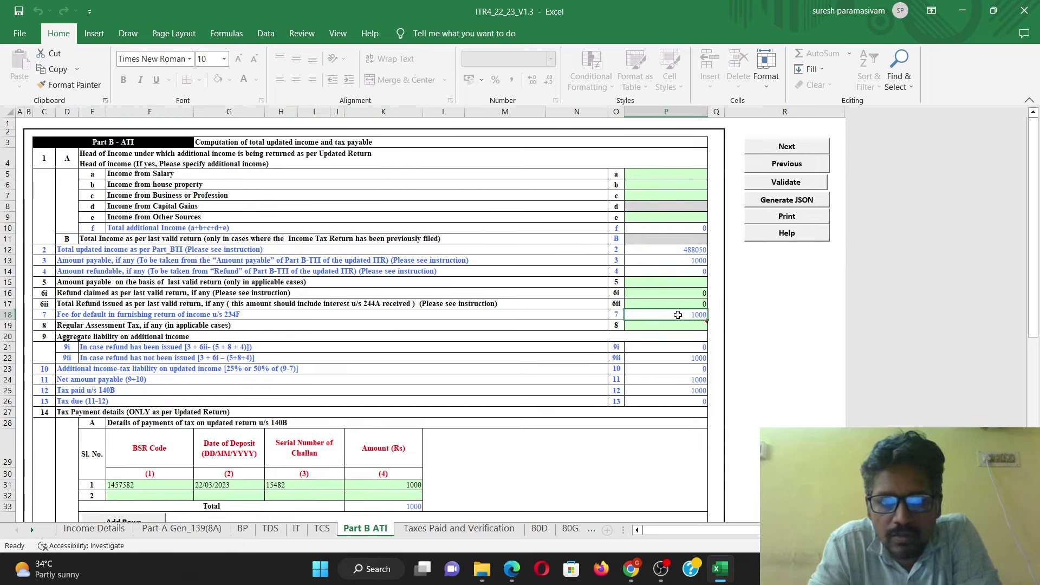
click(692, 371)
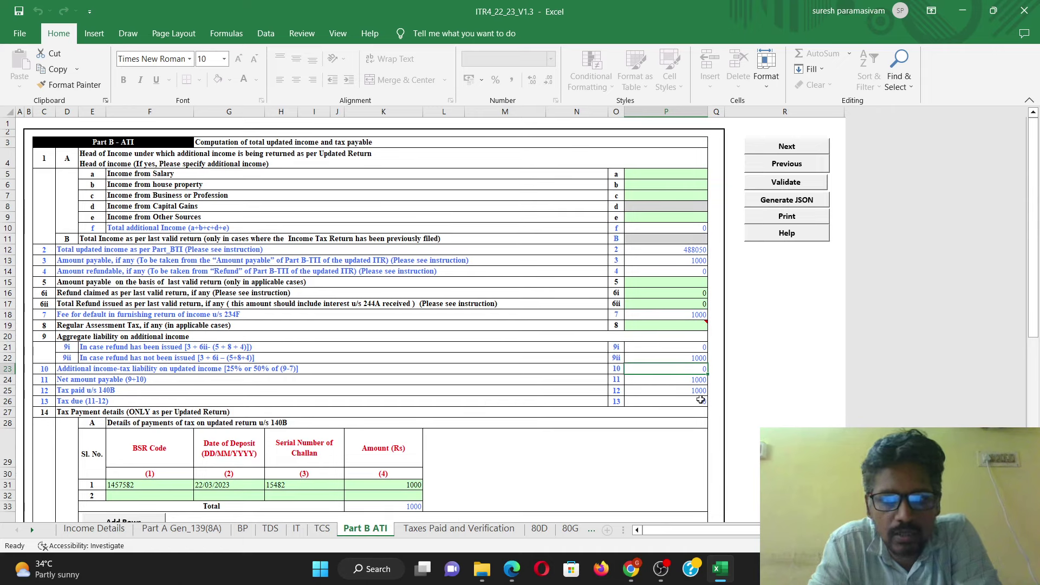
click(700, 400)
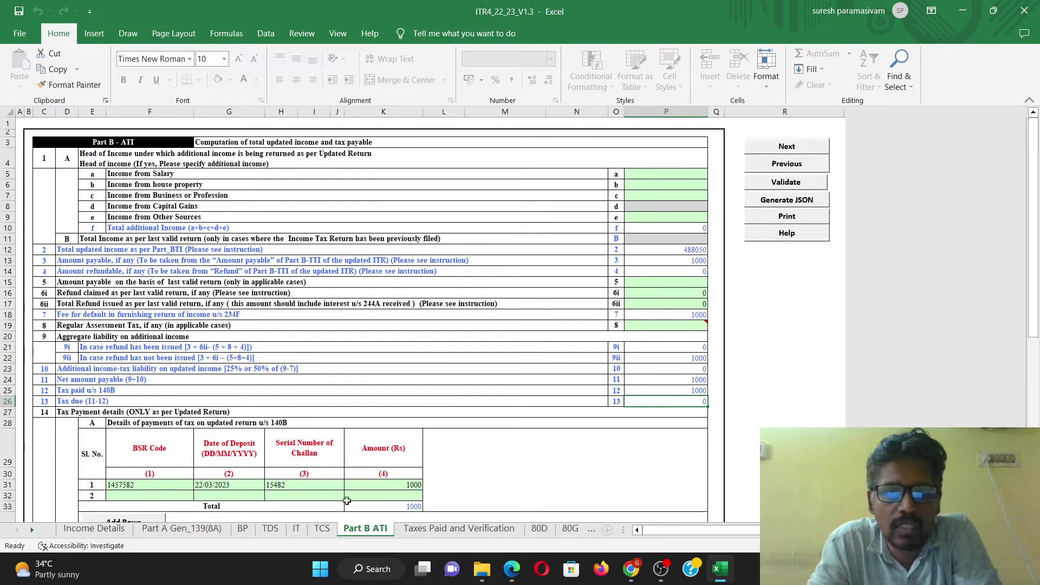
click(98, 535)
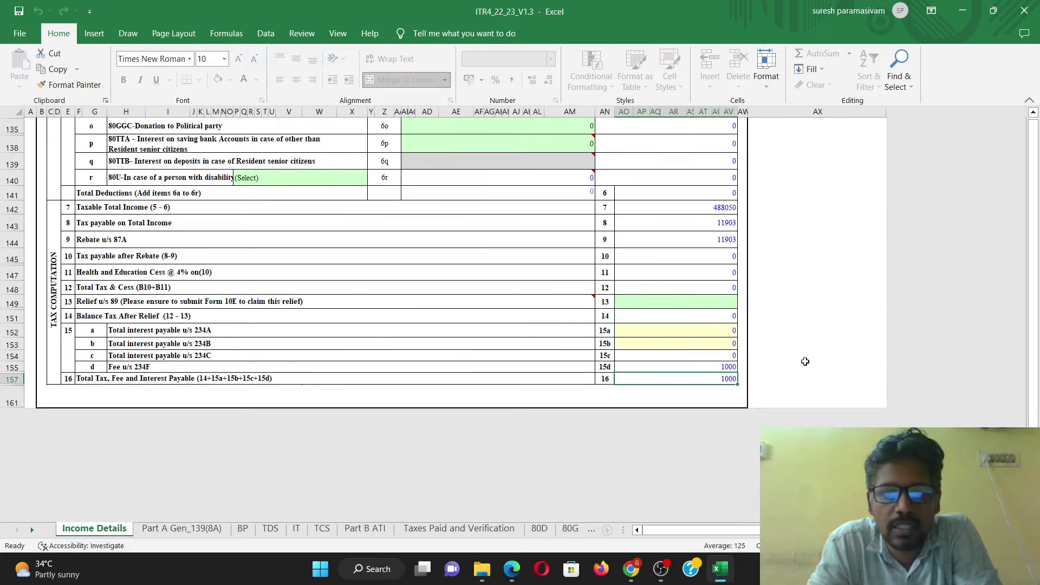
Step: Generate the return JSON from Income Details into the ITR4_22_23_V1.3 folder
scroll(805, 361, up, 10)
scroll(805, 361, up, 20)
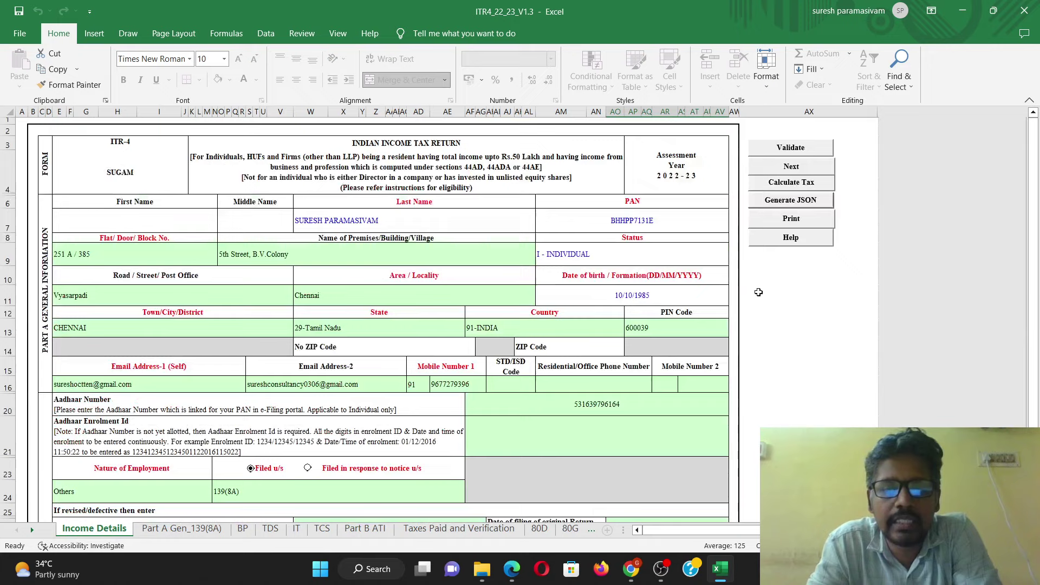
click(803, 202)
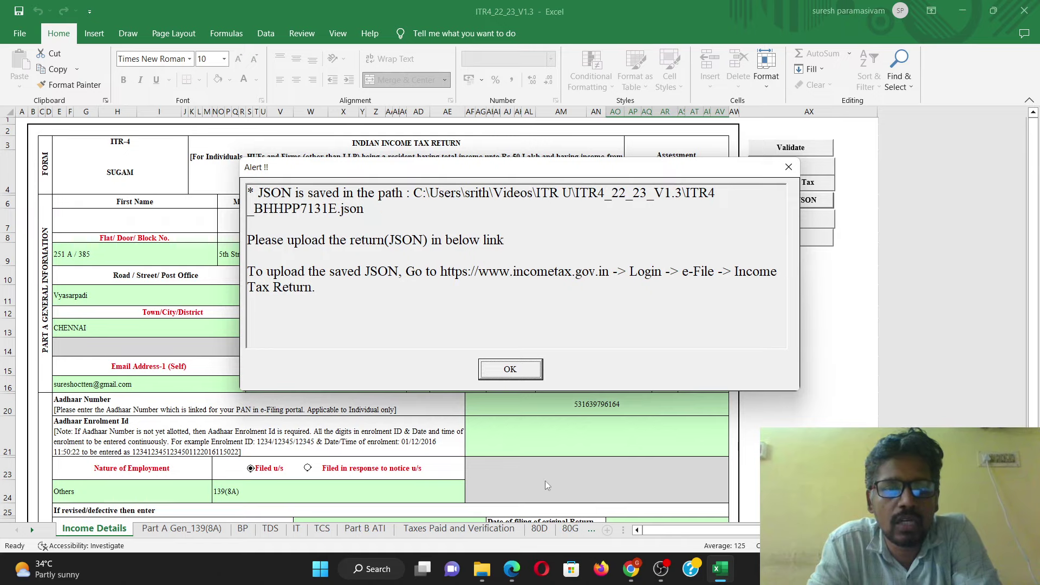
Step: In the e-Filing portal, go to e-File > Income Tax Returns > File Income Tax Return
click(667, 482)
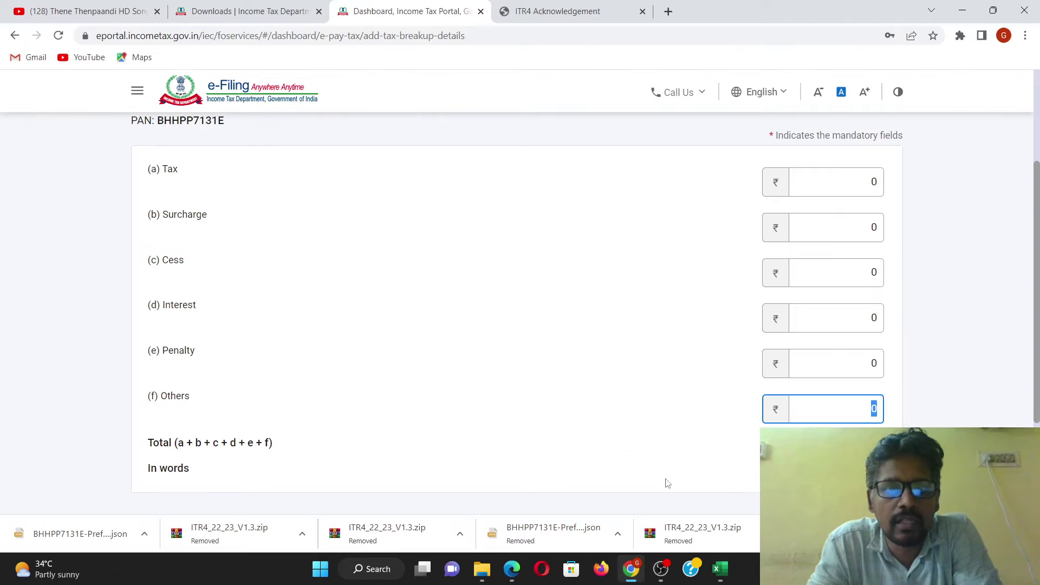
scroll(458, 288, up, 4)
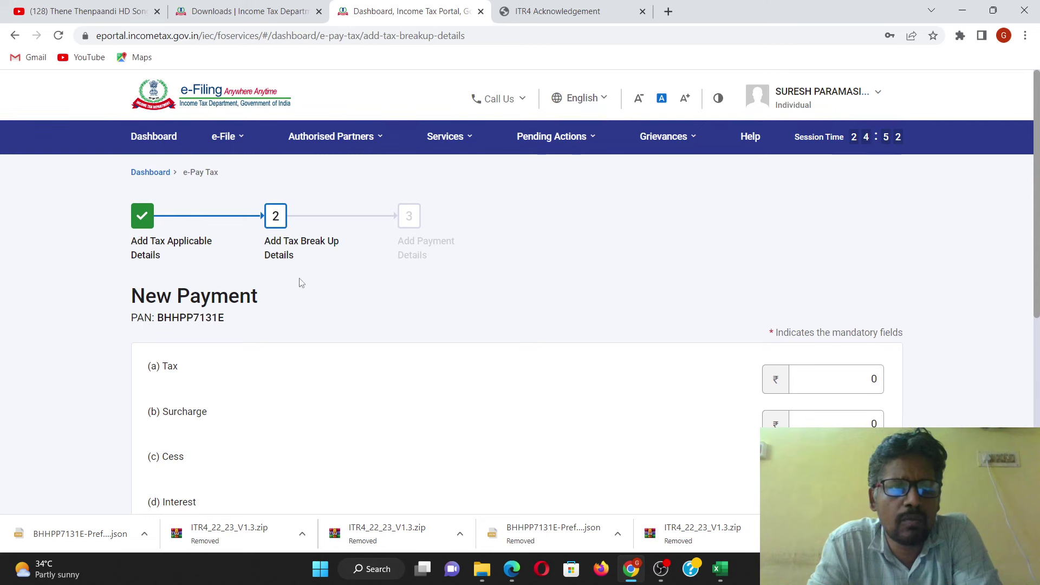
click(234, 142)
mouse_move(238, 168)
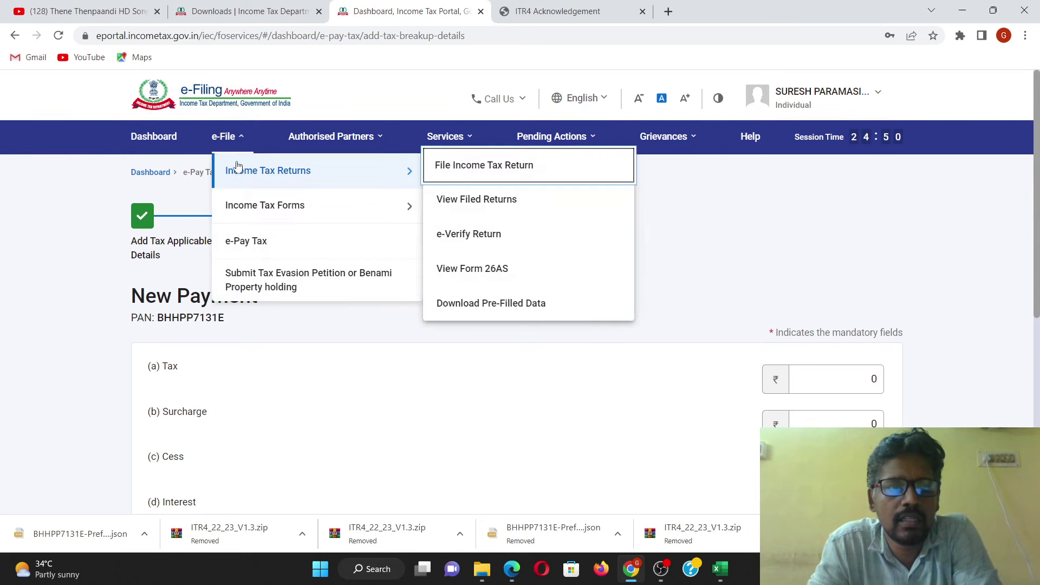
click(481, 167)
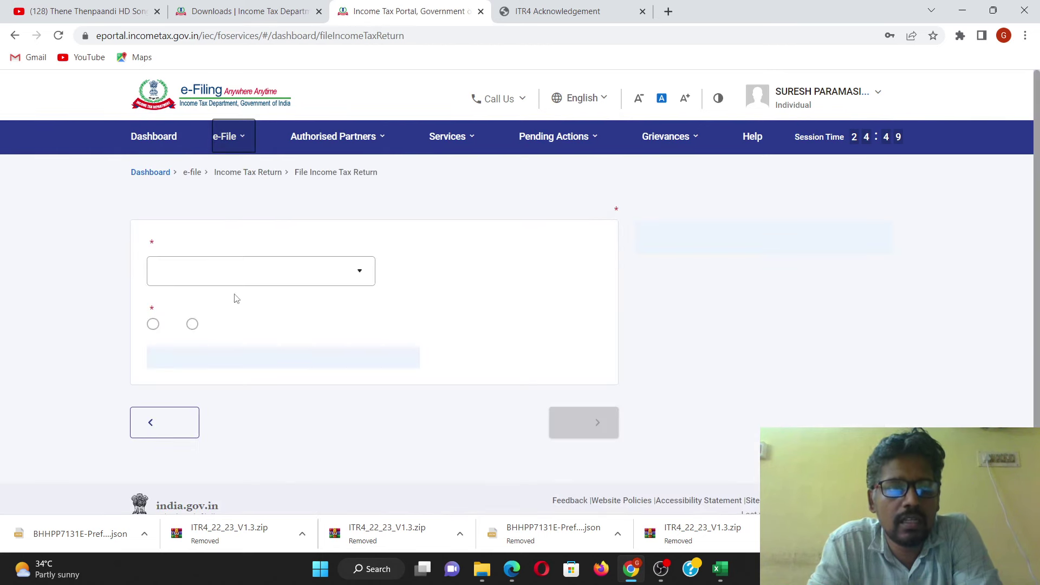
Step: Select assessment year 2022-23 and filing type 139(8A)
click(248, 279)
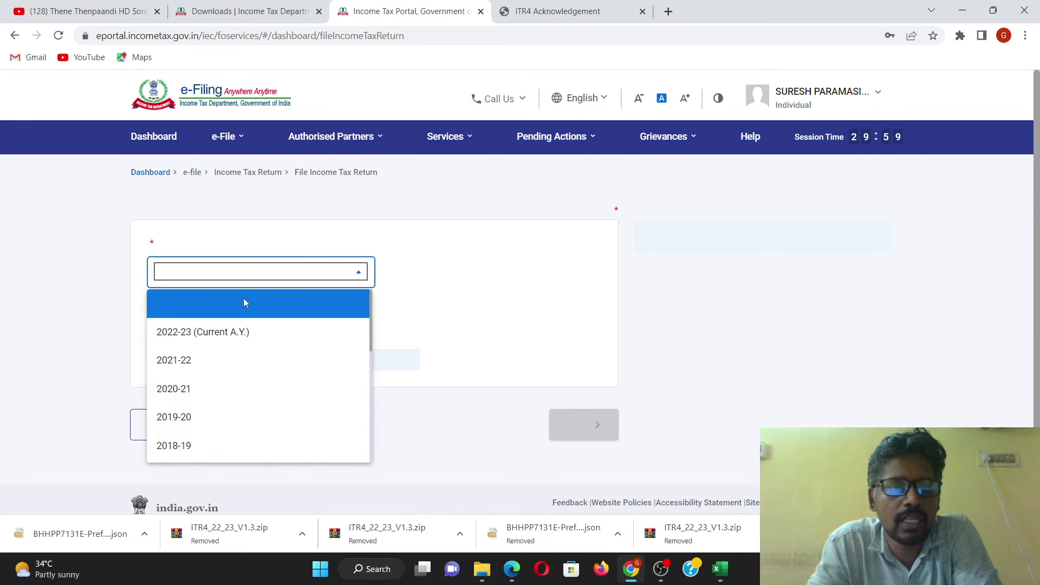
click(237, 333)
click(224, 340)
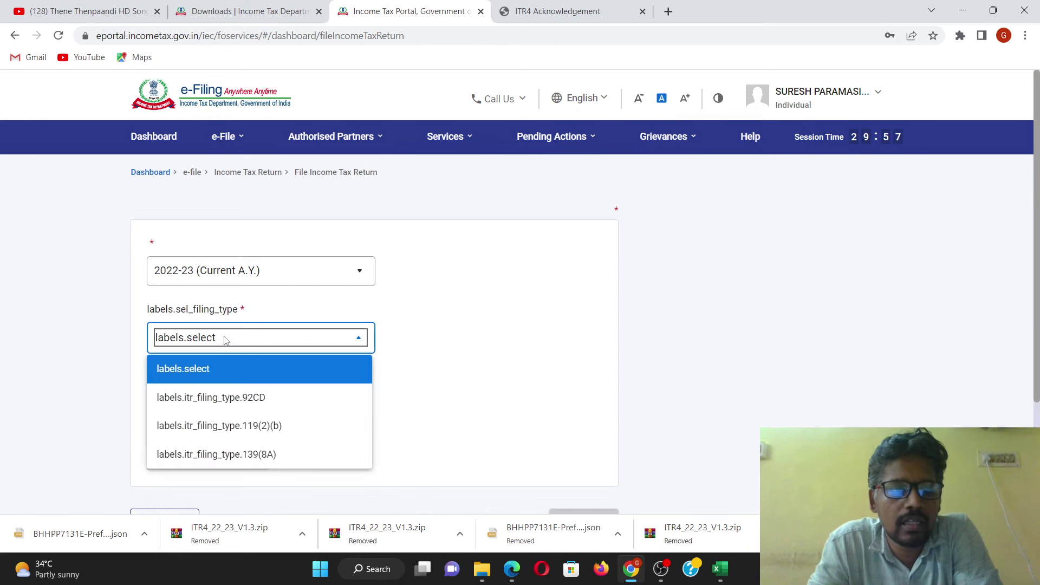
click(259, 455)
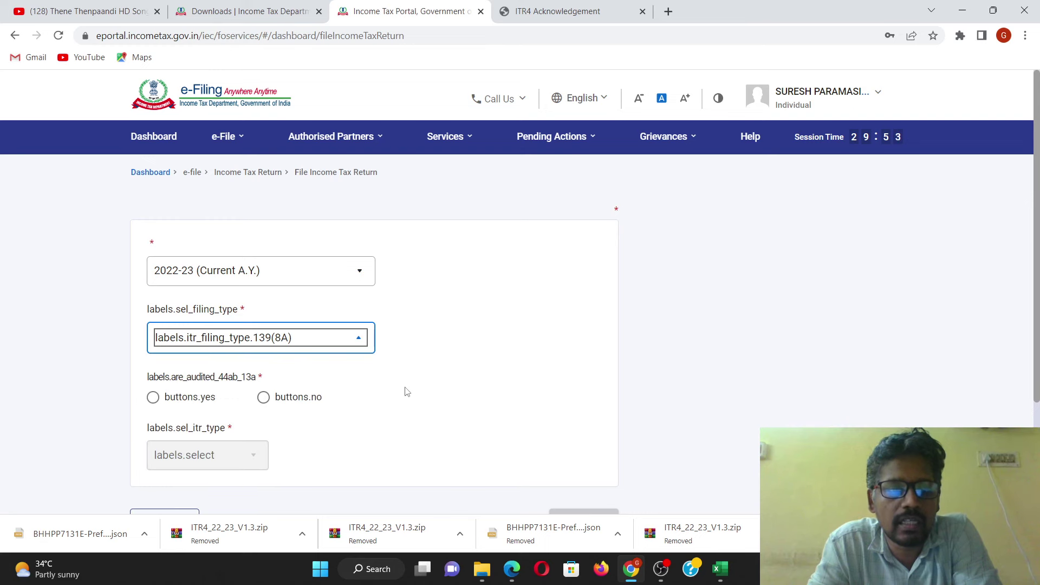
scroll(442, 382, down, 3)
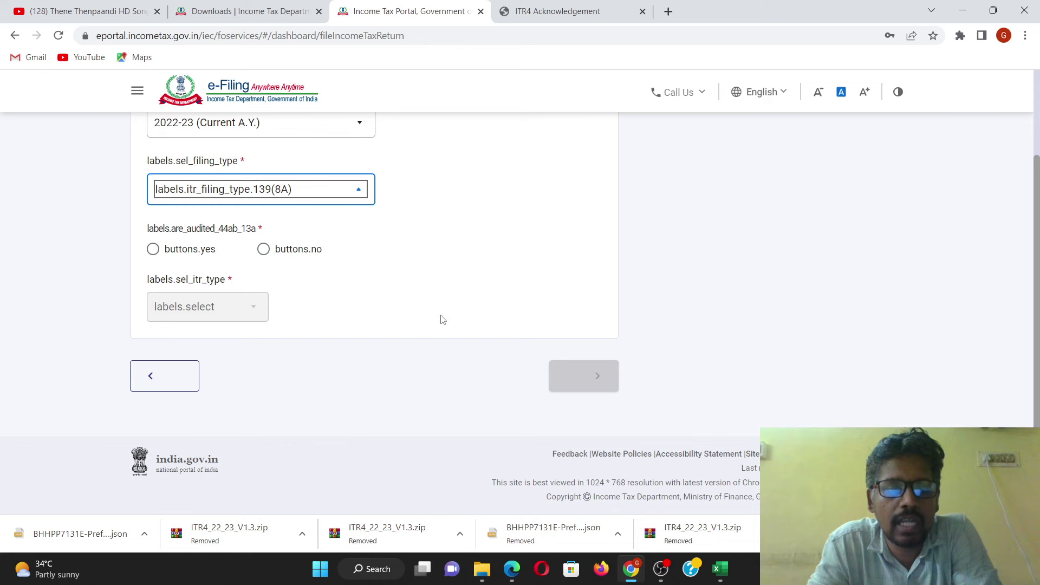
scroll(421, 275, up, 3)
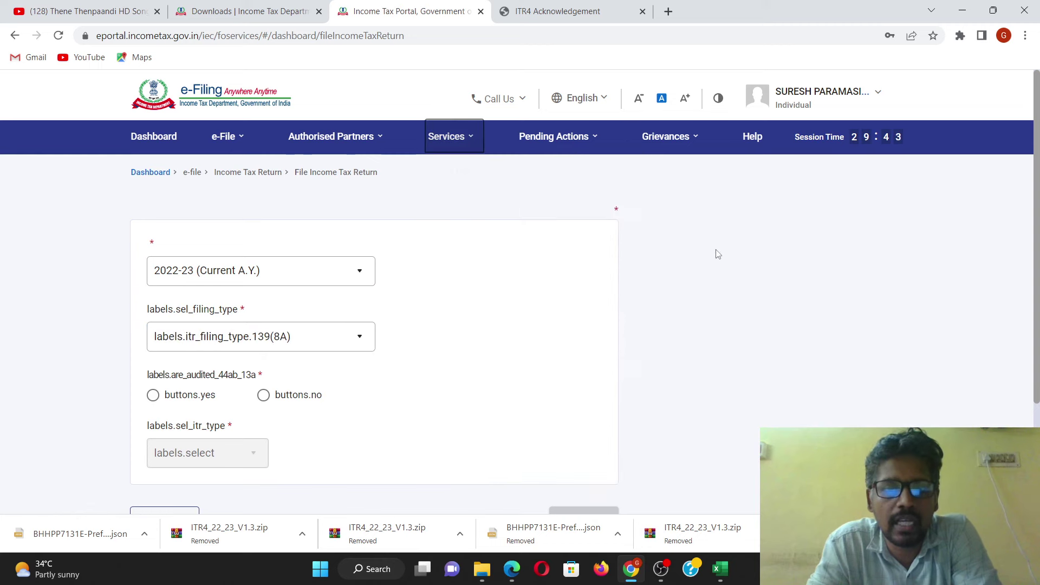
scroll(707, 255, down, 3)
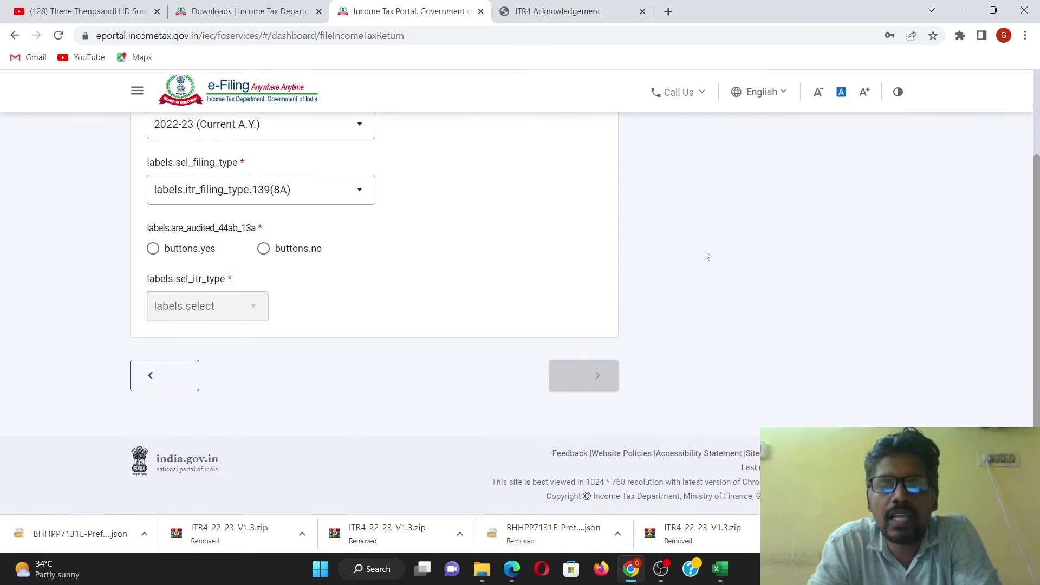